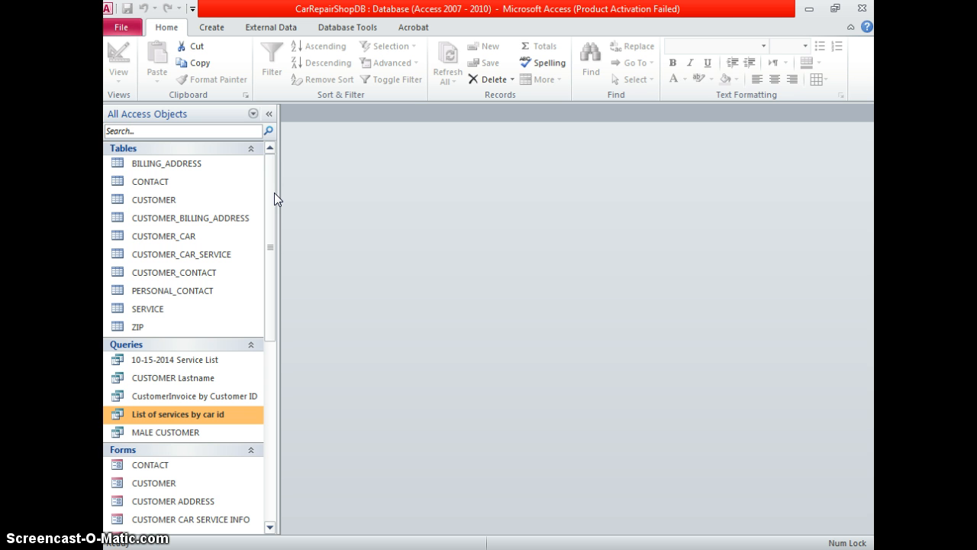
Start a blank query design and add the CUSTOMER_CAR_SERVICE table to it
{"action": "left_click", "coordinate": [226, 34]}
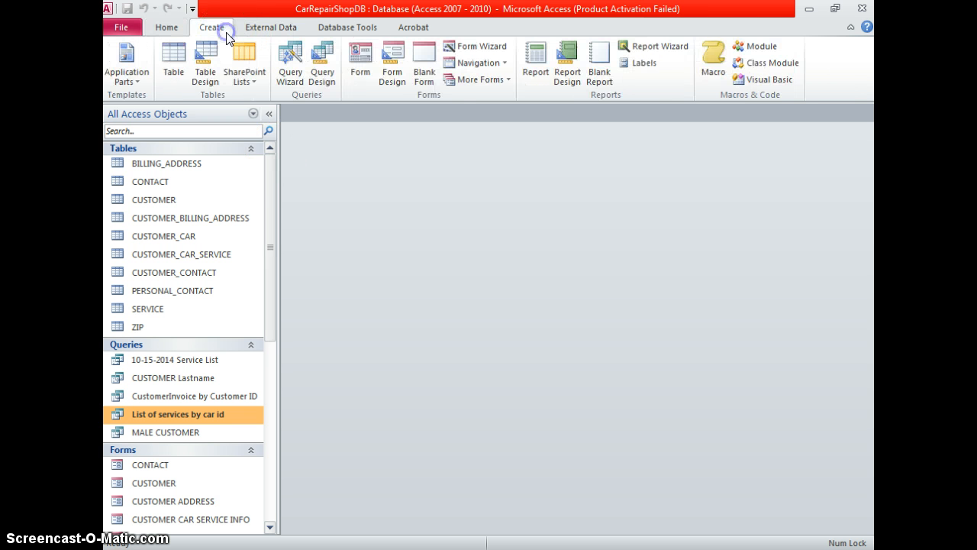
{"action": "left_click", "coordinate": [327, 65]}
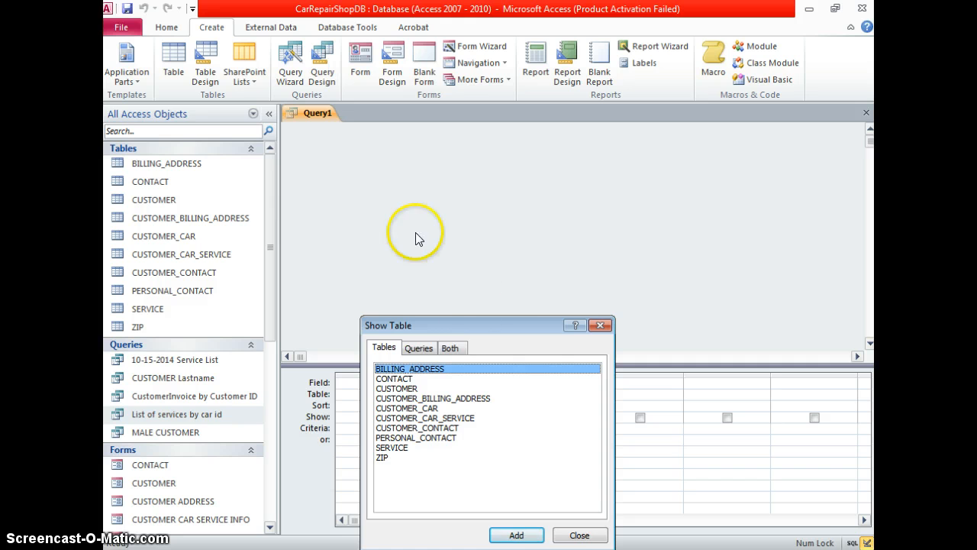
{"action": "left_click_drag", "start_coordinate": [478, 325], "coordinate": [482, 237]}
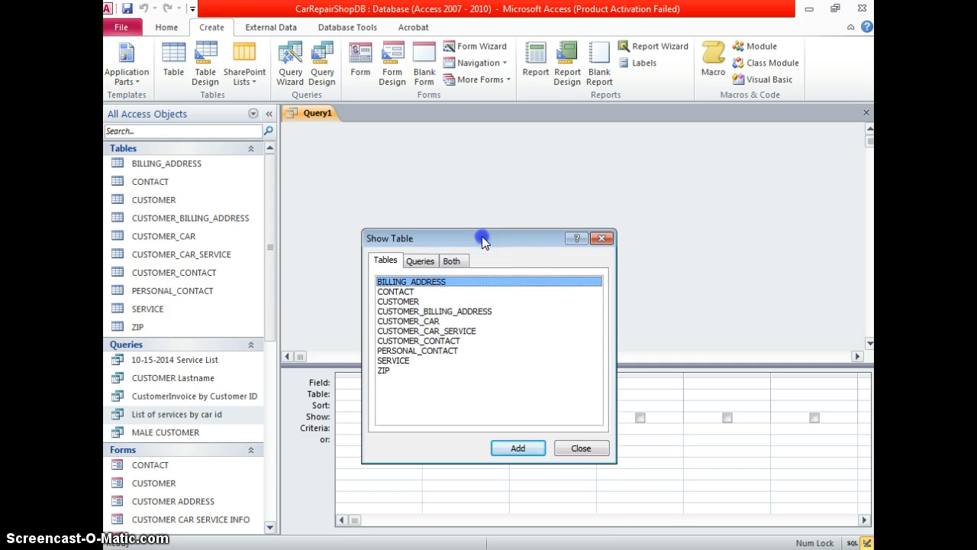
{"action": "left_click", "coordinate": [466, 332]}
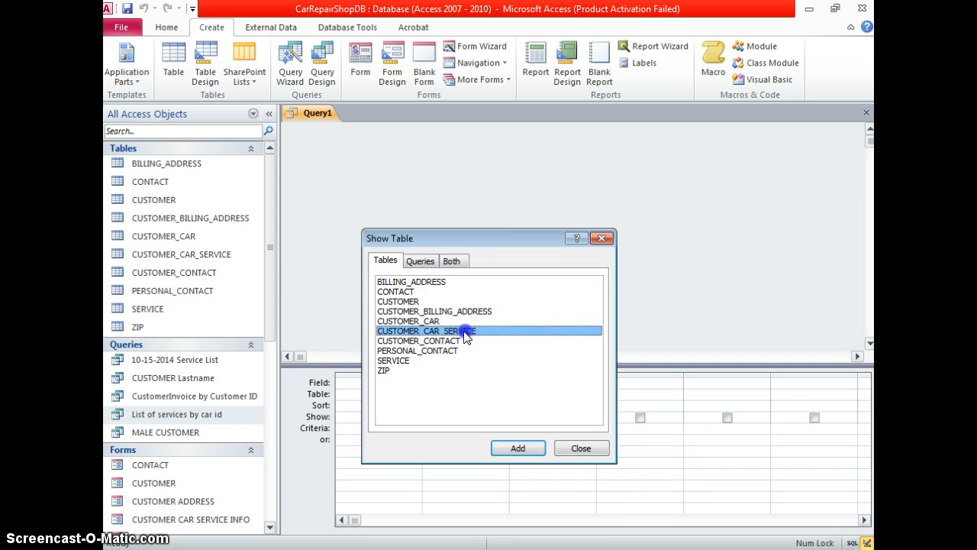
{"action": "left_click", "coordinate": [517, 448]}
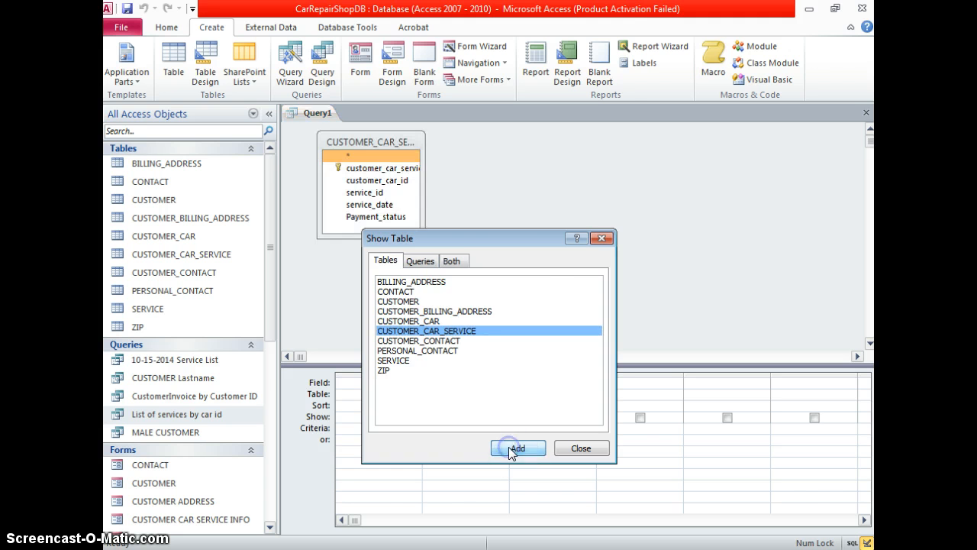
{"action": "left_click", "coordinate": [603, 237]}
Put service_date and service_id into the first two grid columns
{"action": "left_click", "coordinate": [391, 217]}
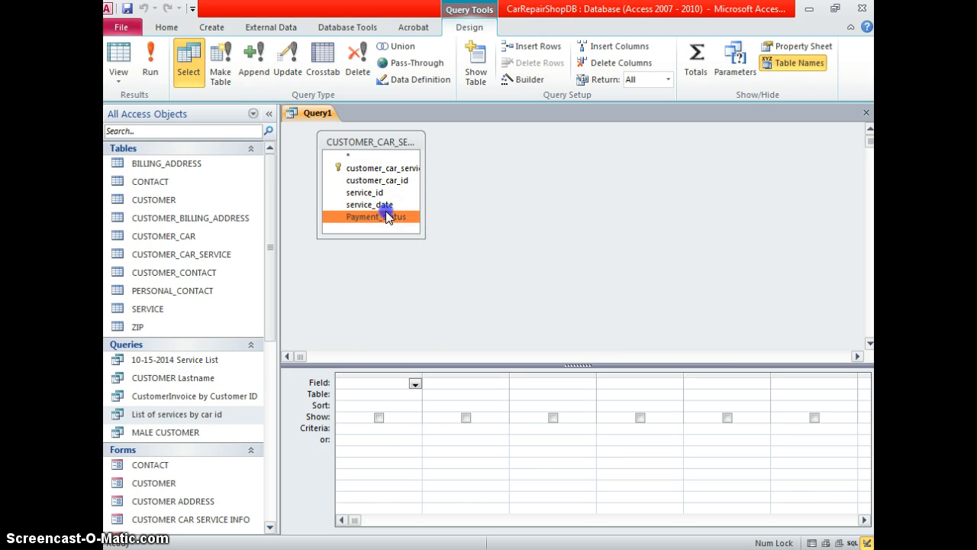
{"action": "left_click", "coordinate": [383, 205]}
{"action": "left_click", "coordinate": [383, 194]}
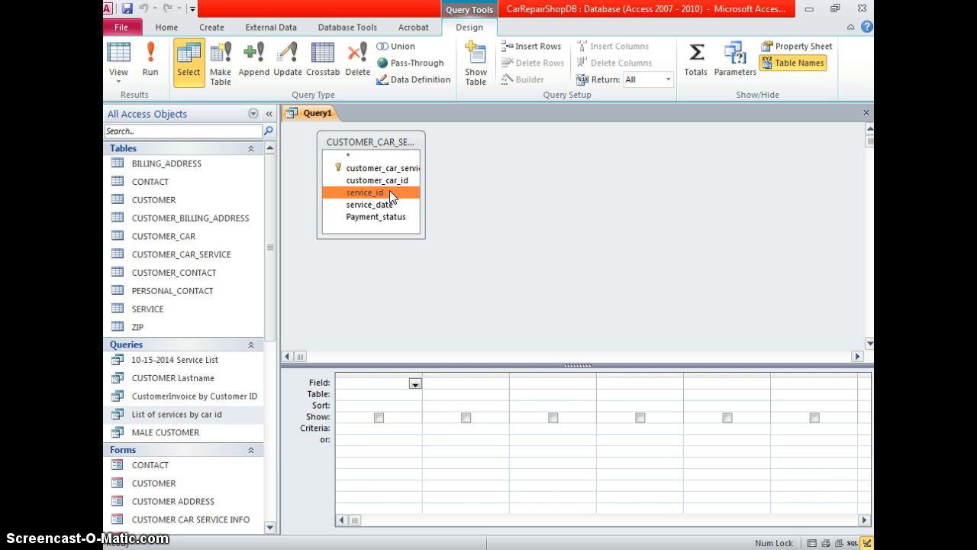
{"action": "left_click", "coordinate": [414, 384]}
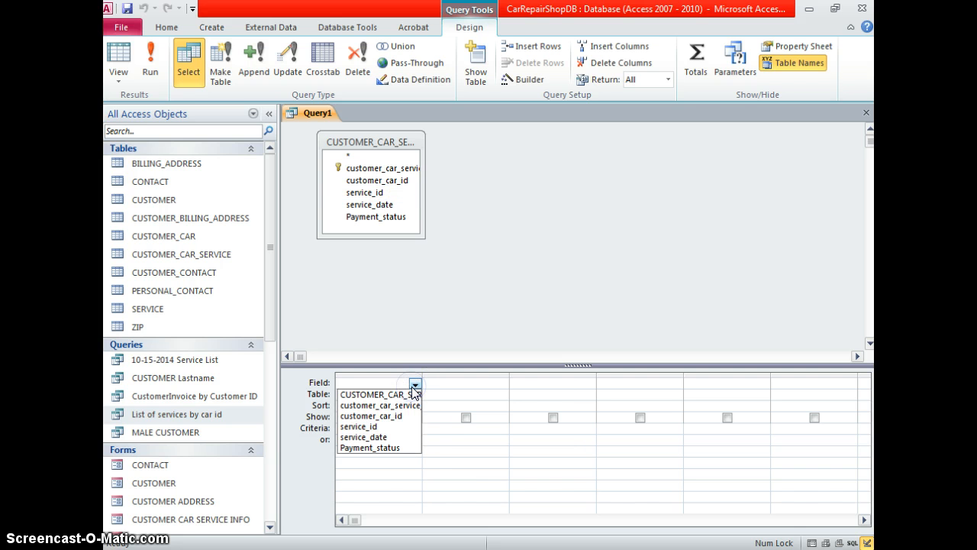
{"action": "left_click", "coordinate": [409, 442]}
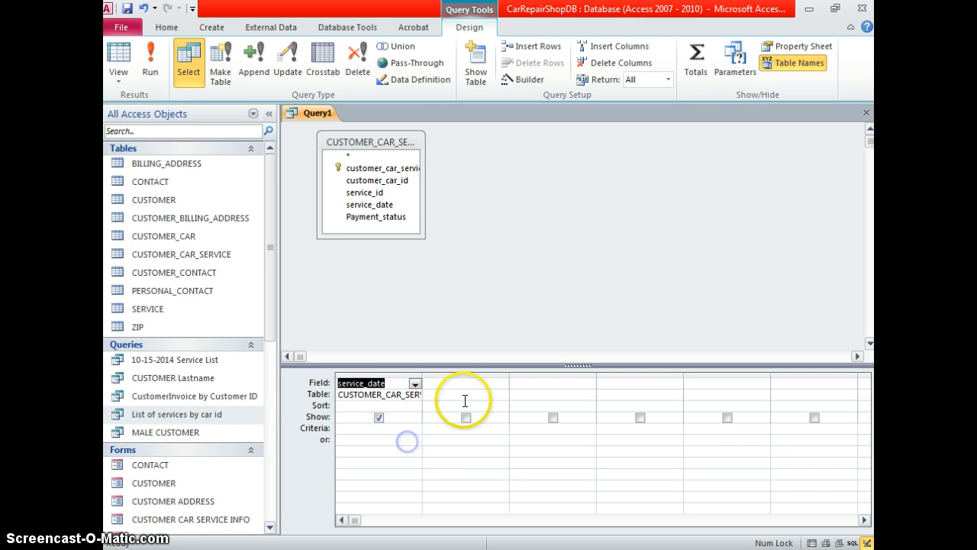
{"action": "left_click", "coordinate": [501, 383]}
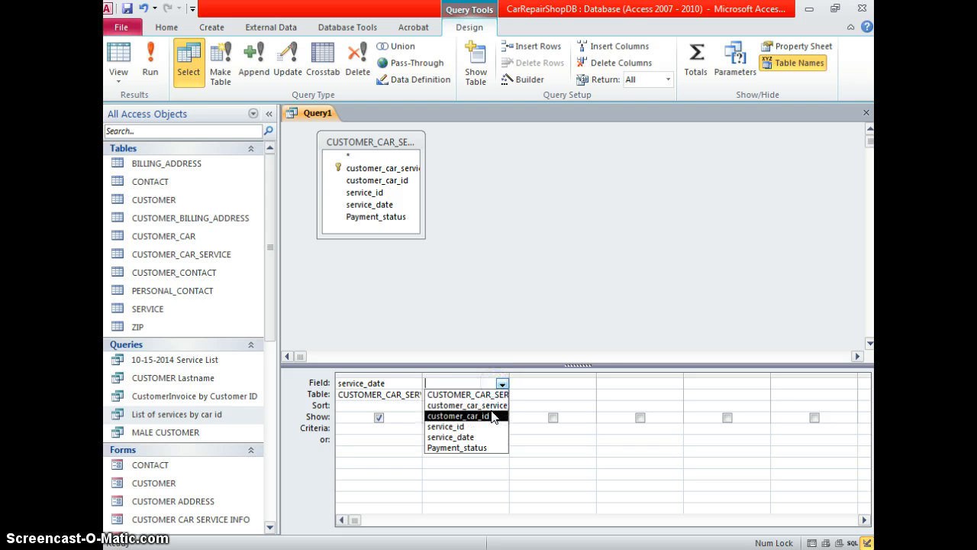
{"action": "left_click", "coordinate": [491, 425]}
Add customer_car_id and Payment_status as the third and fourth columns
{"action": "left_click", "coordinate": [554, 382]}
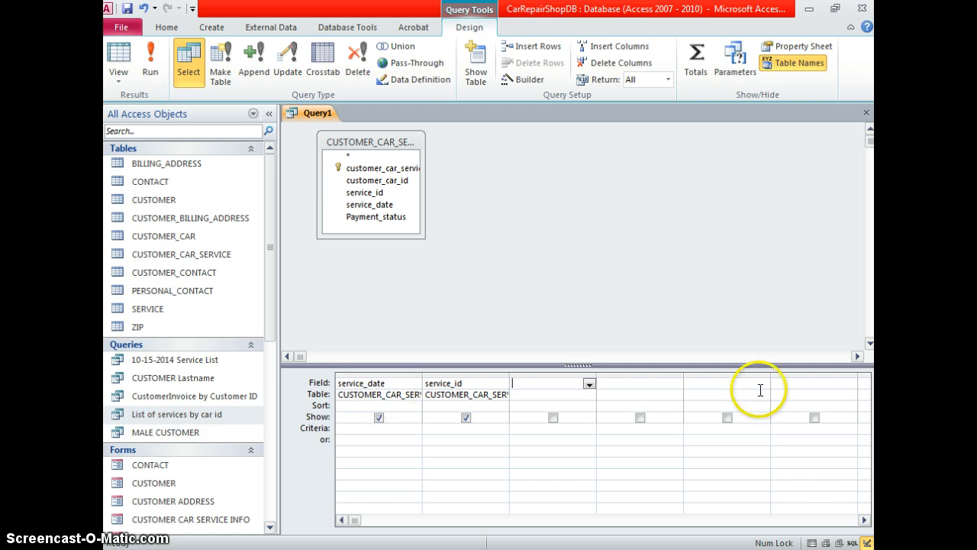
{"action": "left_click", "coordinate": [588, 383]}
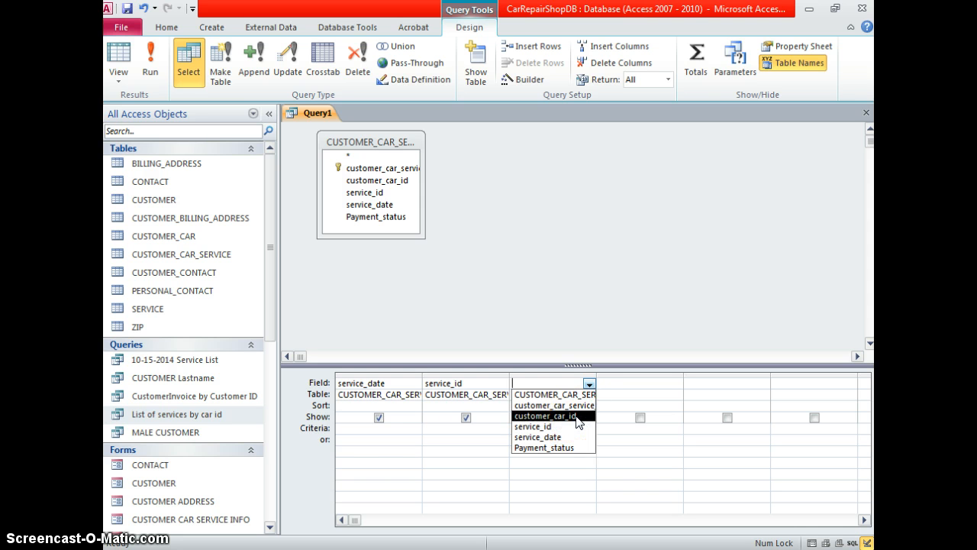
{"action": "left_click", "coordinate": [578, 416]}
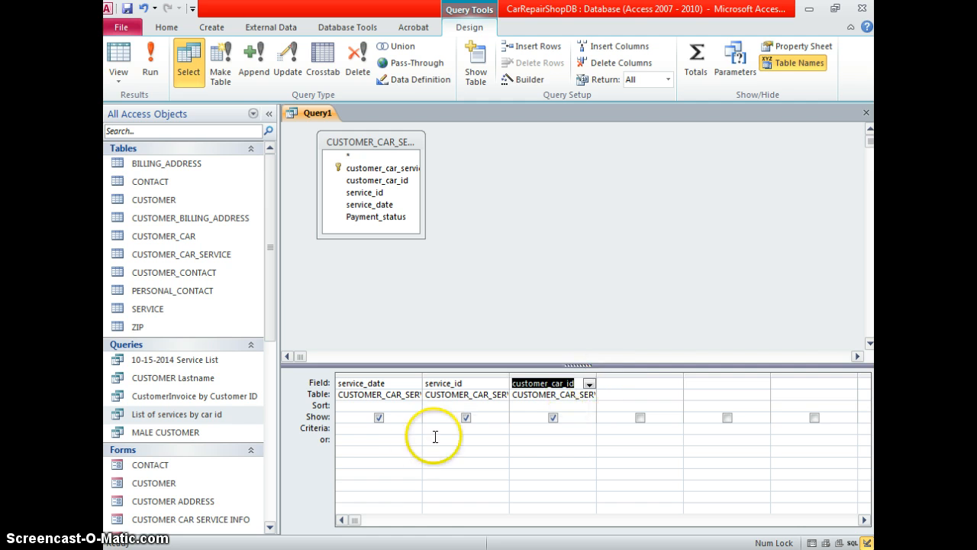
{"action": "left_click", "coordinate": [671, 384]}
{"action": "left_click", "coordinate": [676, 383]}
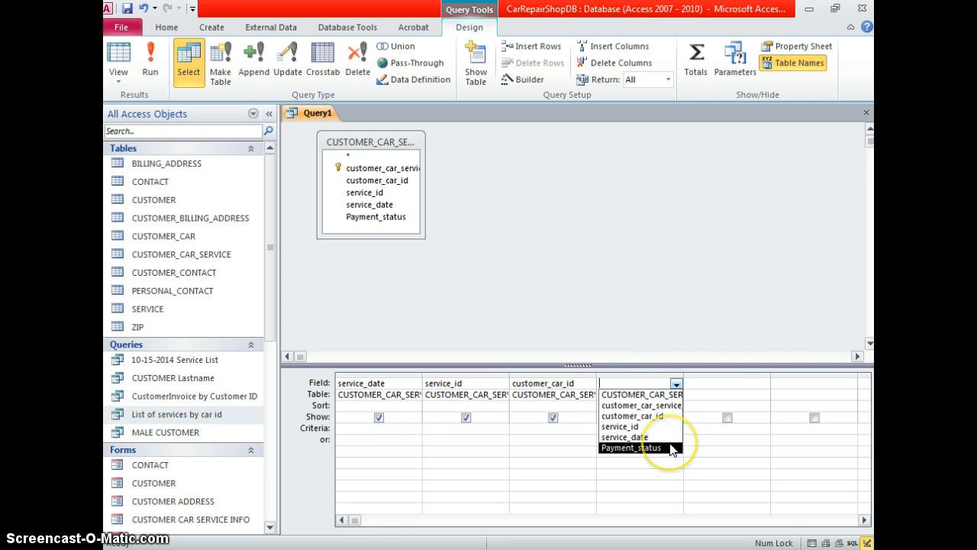
{"action": "left_click", "coordinate": [670, 447]}
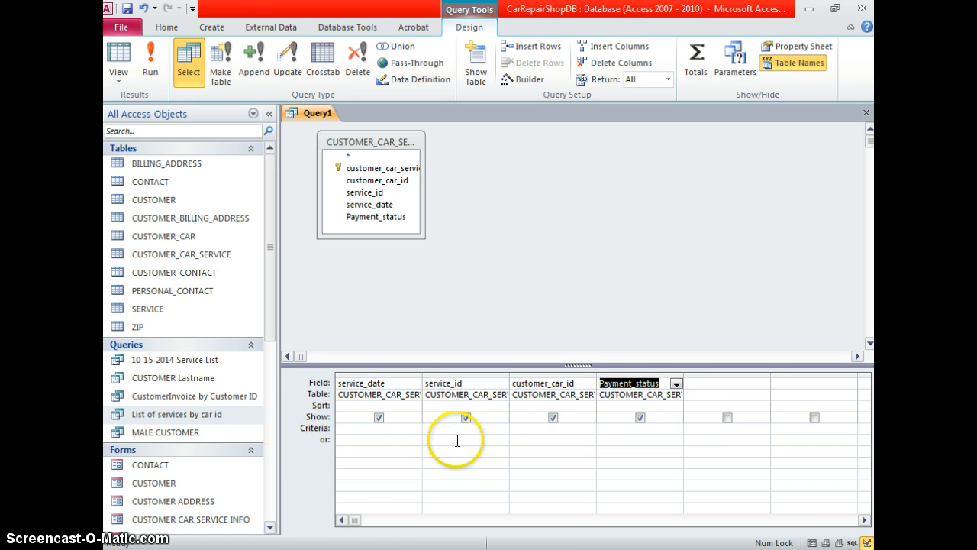
Leave service_date unsorted and move into its Criteria cell
{"action": "left_click", "coordinate": [411, 428]}
{"action": "left_click", "coordinate": [415, 407]}
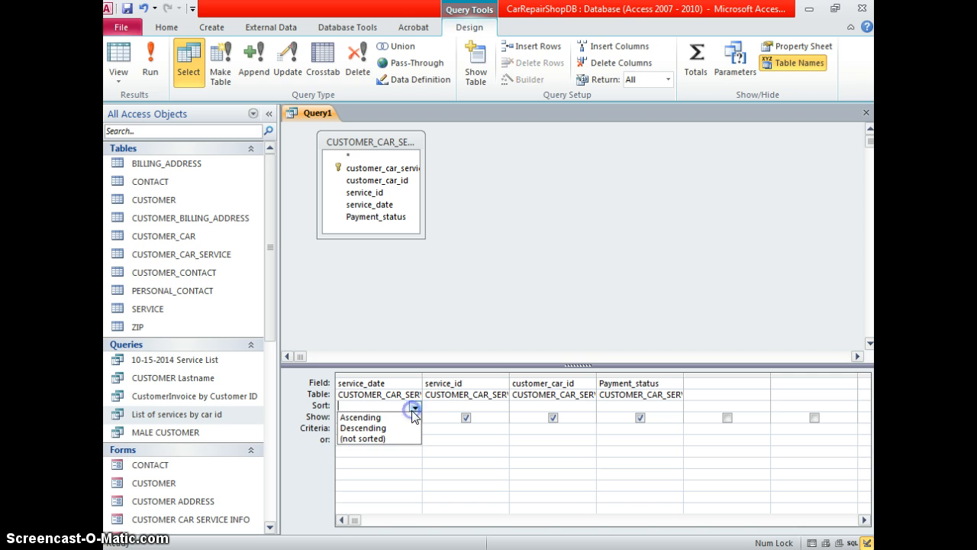
{"action": "left_click", "coordinate": [414, 408]}
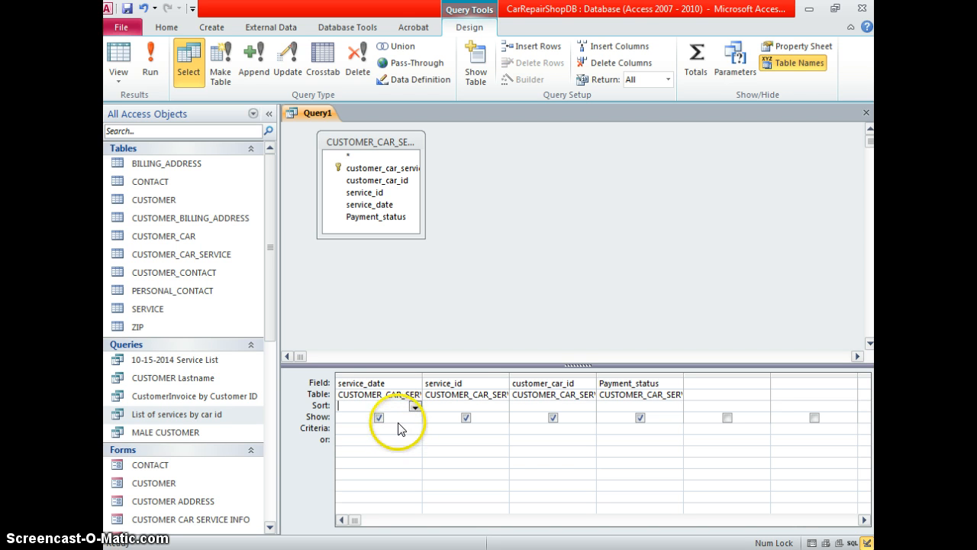
{"action": "left_click", "coordinate": [392, 429]}
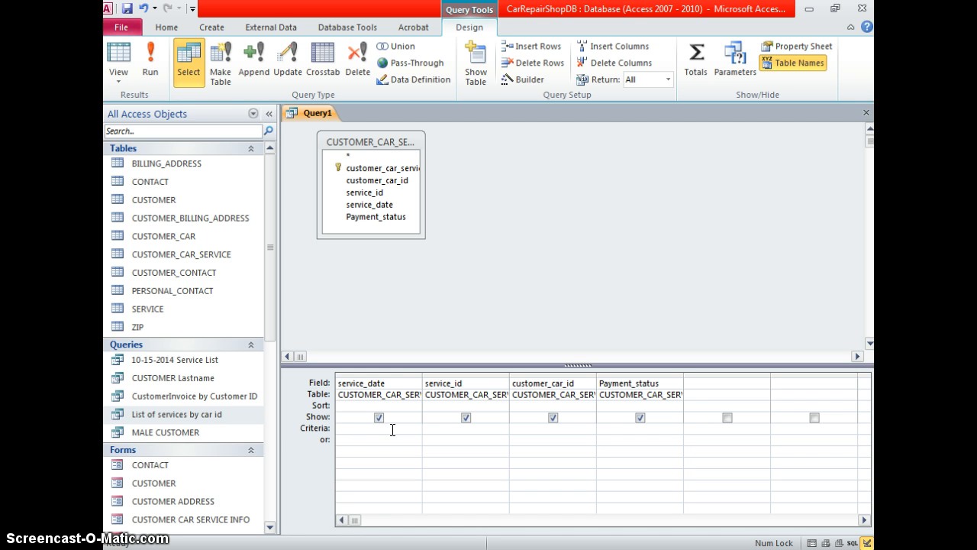
Define a query parameter named date
{"action": "left_click", "coordinate": [720, 60]}
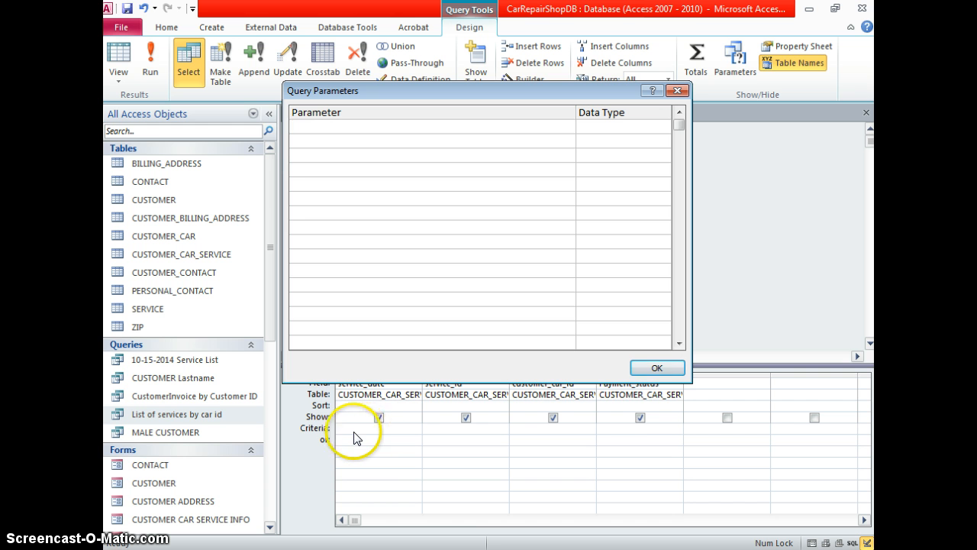
{"action": "left_click", "coordinate": [329, 124]}
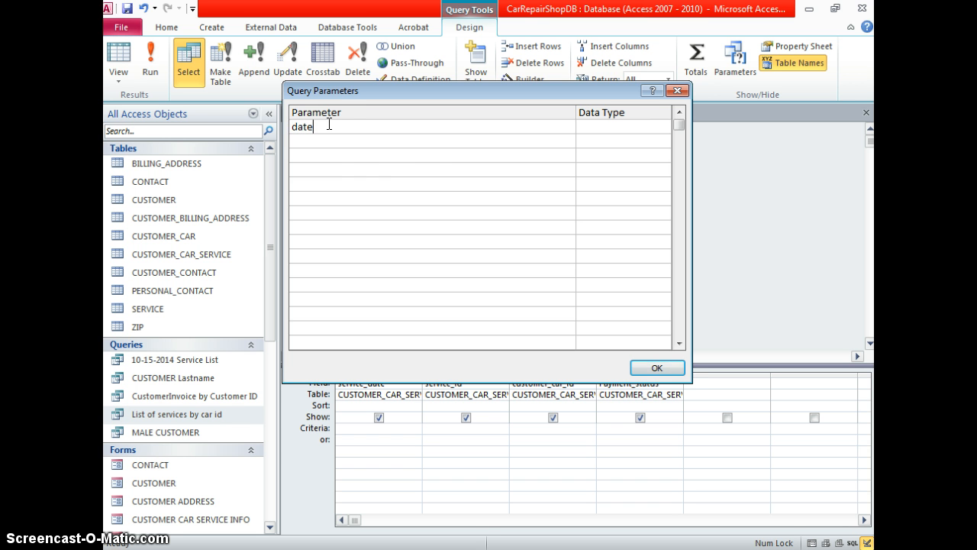
{"action": "left_click", "coordinate": [658, 367]}
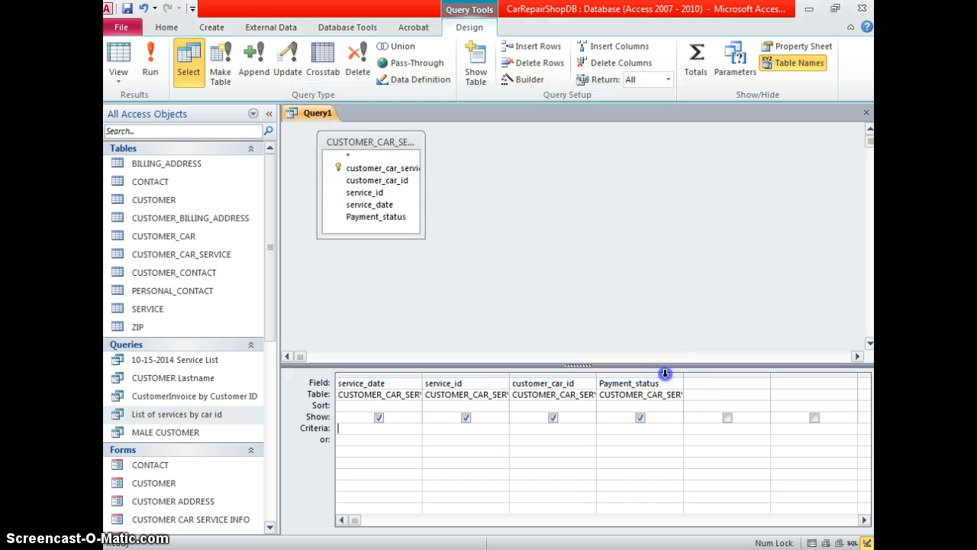
Set service_date's criteria to =[date], accepting the parameter suggestion
{"action": "left_click", "coordinate": [408, 426]}
{"action": "type", "text": "=date"}
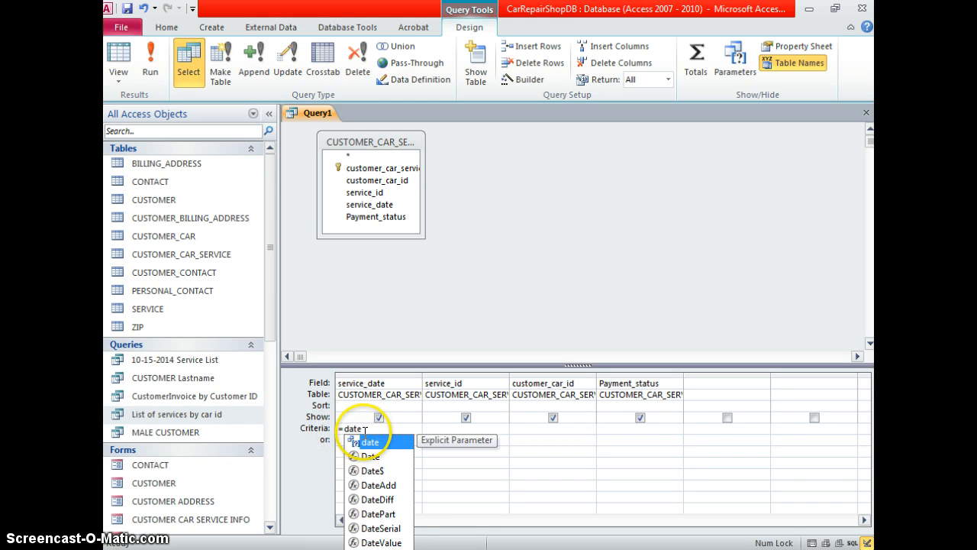
{"action": "key", "text": "Return"}
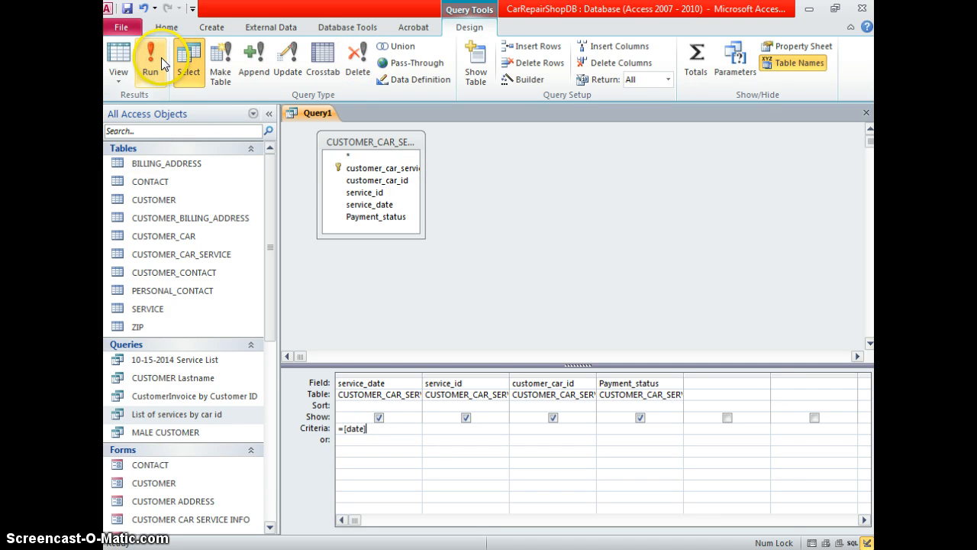
Save the query as SERVICE LIST BY DATE
{"action": "left_click", "coordinate": [127, 9]}
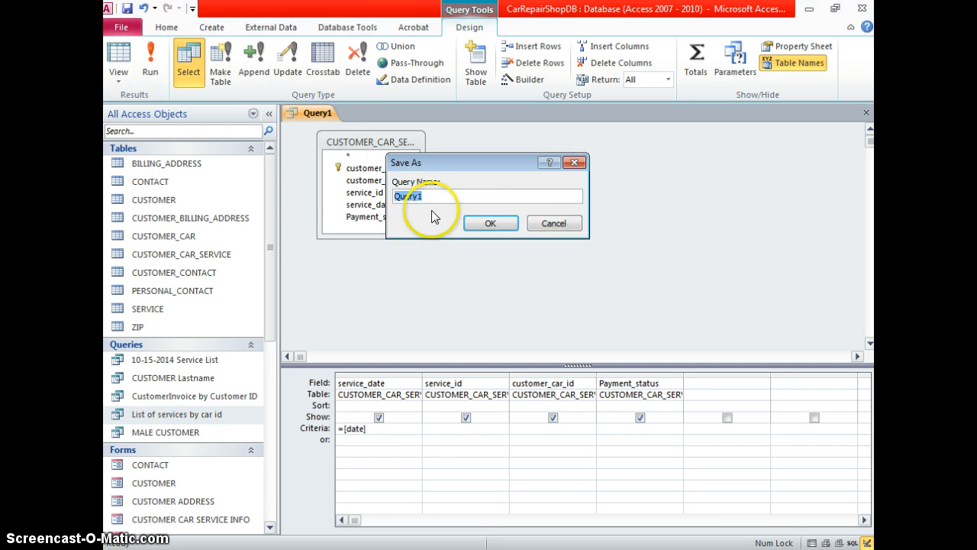
{"action": "type", "text": "c"}
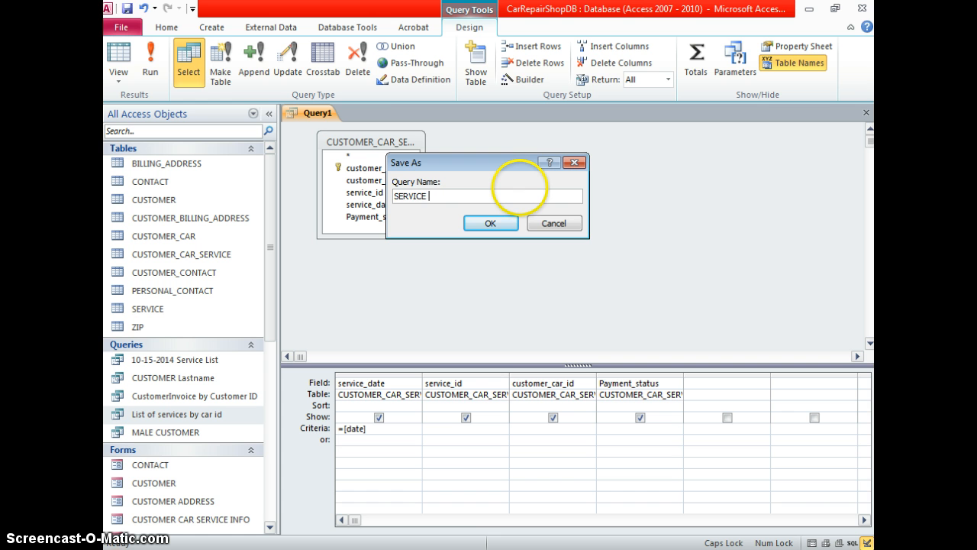
{"action": "type", "text": "ERVICE LIST BY DATE"}
{"action": "key", "text": "Return"}
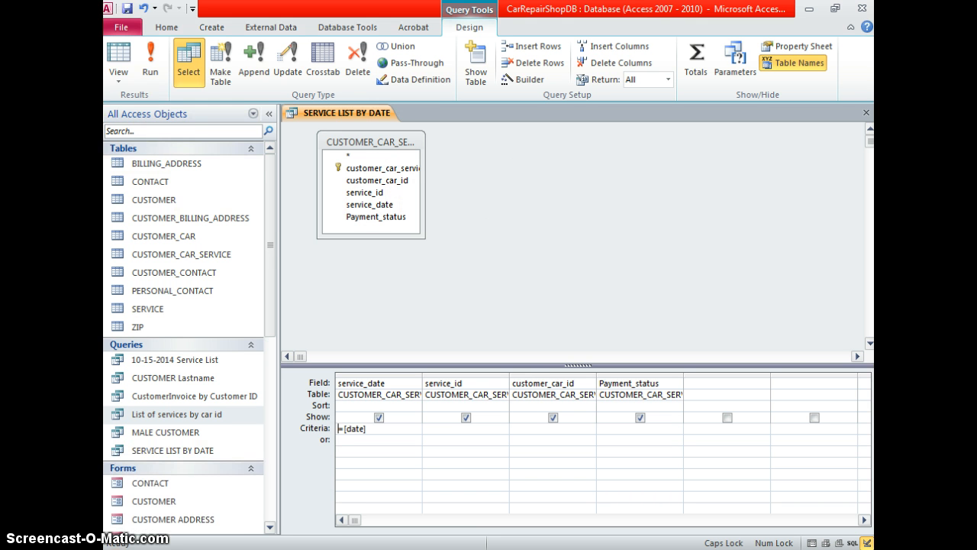
Test-run the query with date 10/15/201 and dismiss the resulting error
{"action": "left_click", "coordinate": [150, 65]}
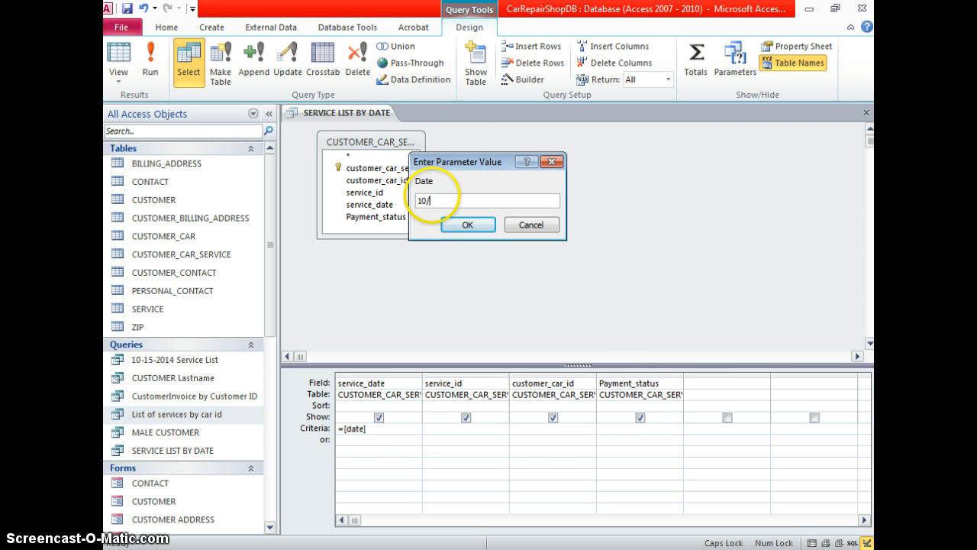
{"action": "type", "text": "10/15/201"}
{"action": "key", "text": "Return"}
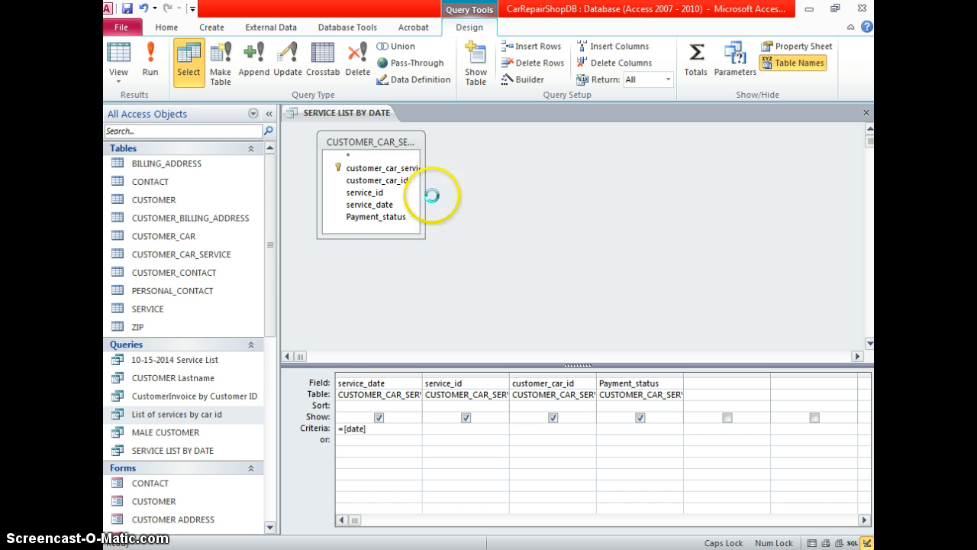
{"action": "key", "text": "Return"}
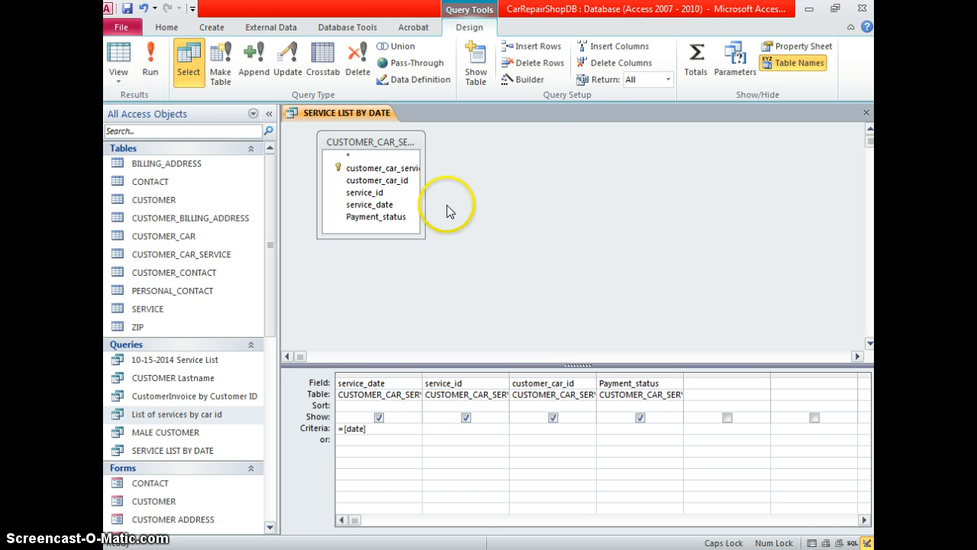
Change the date parameter's data type to Date/Time
{"action": "left_click", "coordinate": [735, 57]}
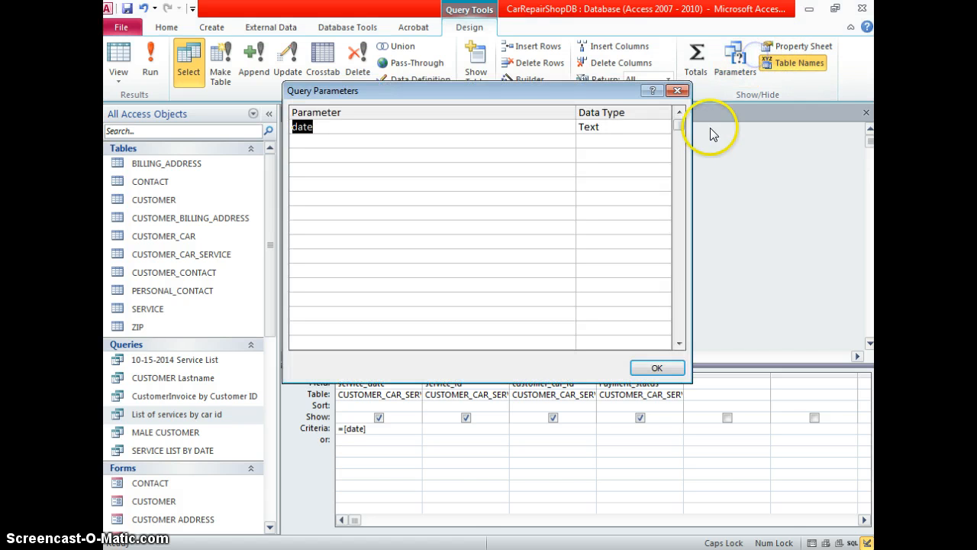
{"action": "left_click", "coordinate": [616, 122]}
{"action": "left_click", "coordinate": [668, 124]}
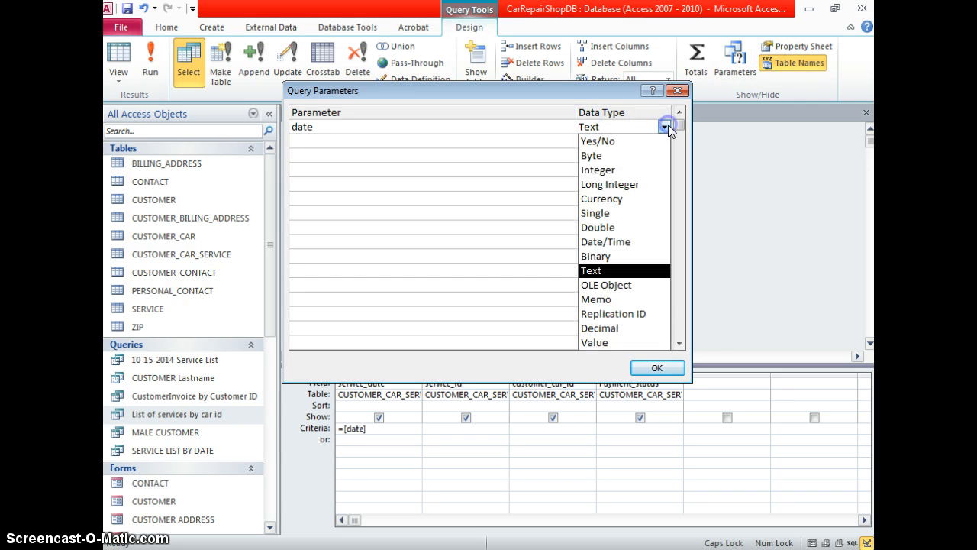
{"action": "left_click", "coordinate": [641, 250]}
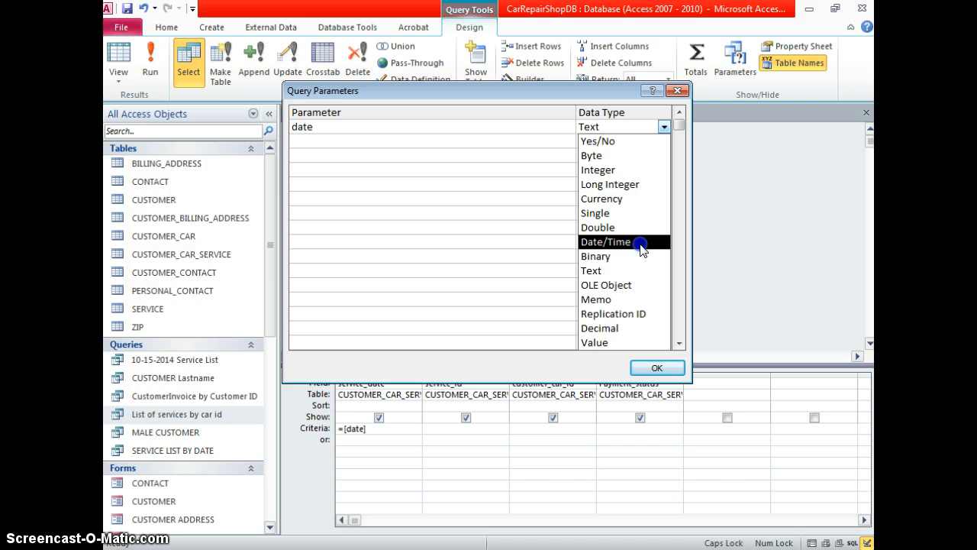
{"action": "left_click", "coordinate": [656, 368]}
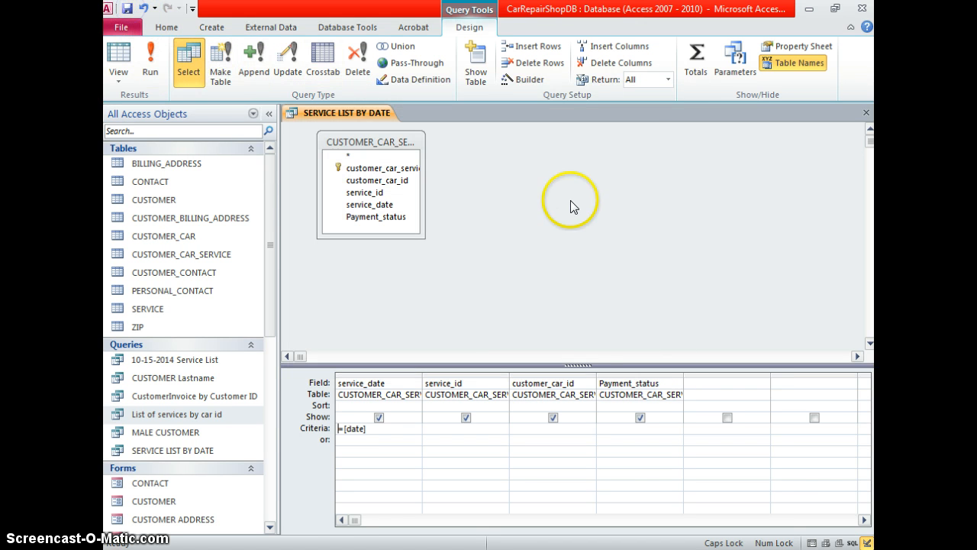
Run the query for 10/15/2014 and widen the Payment_status column to fit
{"action": "left_click", "coordinate": [151, 65]}
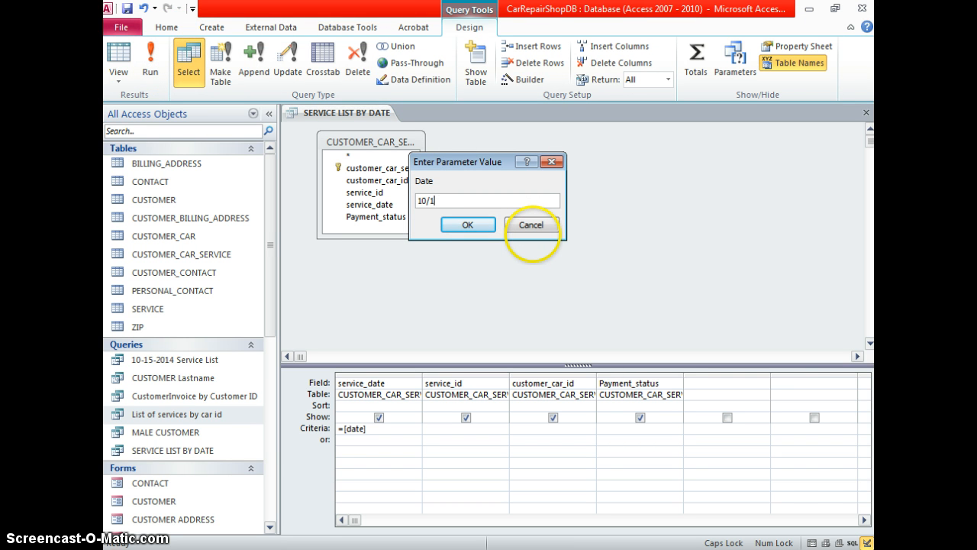
{"action": "type", "text": "10/15/2014"}
{"action": "key", "text": "Return"}
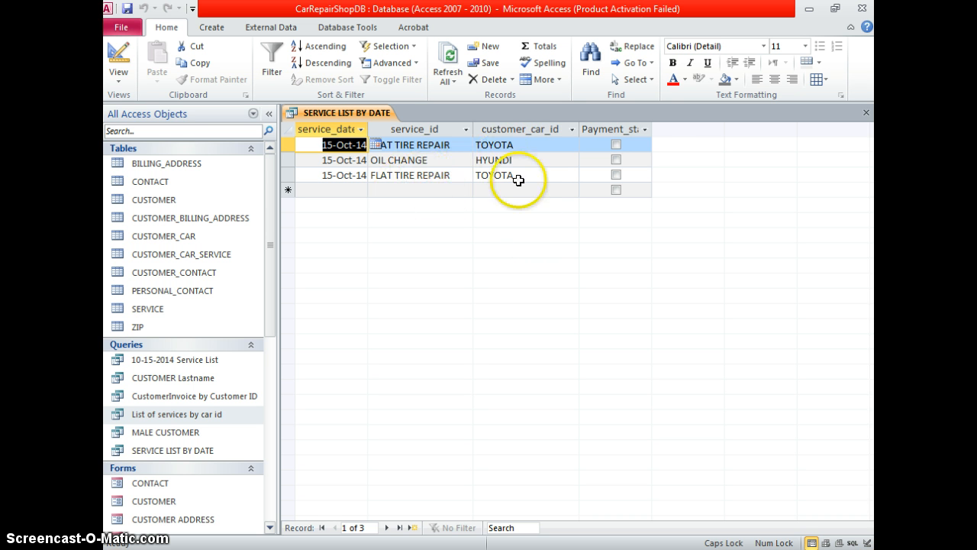
{"action": "double_click", "coordinate": [652, 129]}
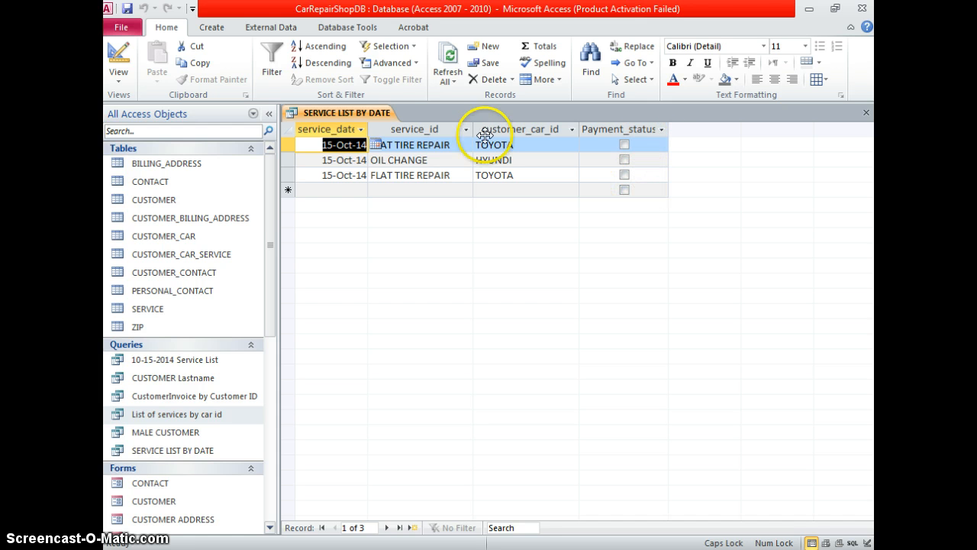
{"action": "left_click", "coordinate": [118, 74]}
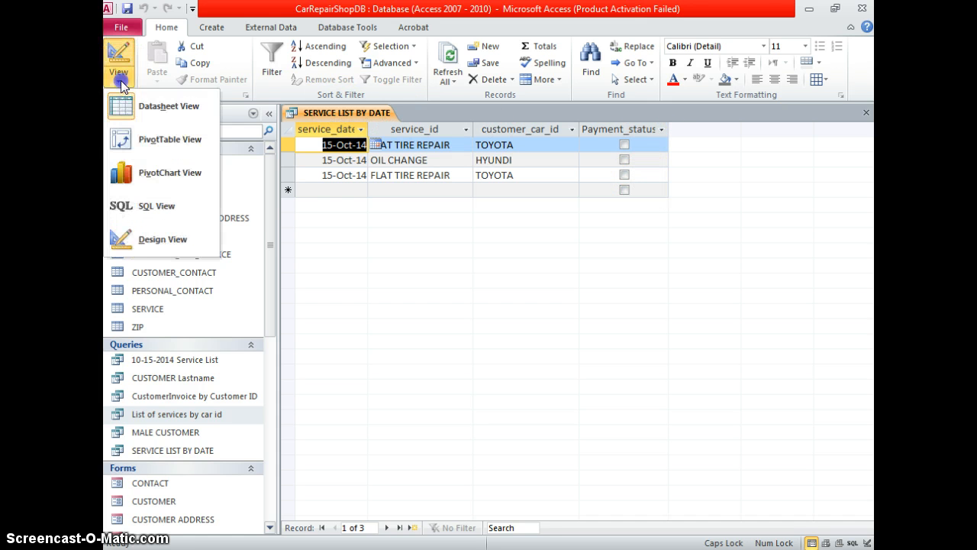
{"action": "left_click", "coordinate": [464, 334]}
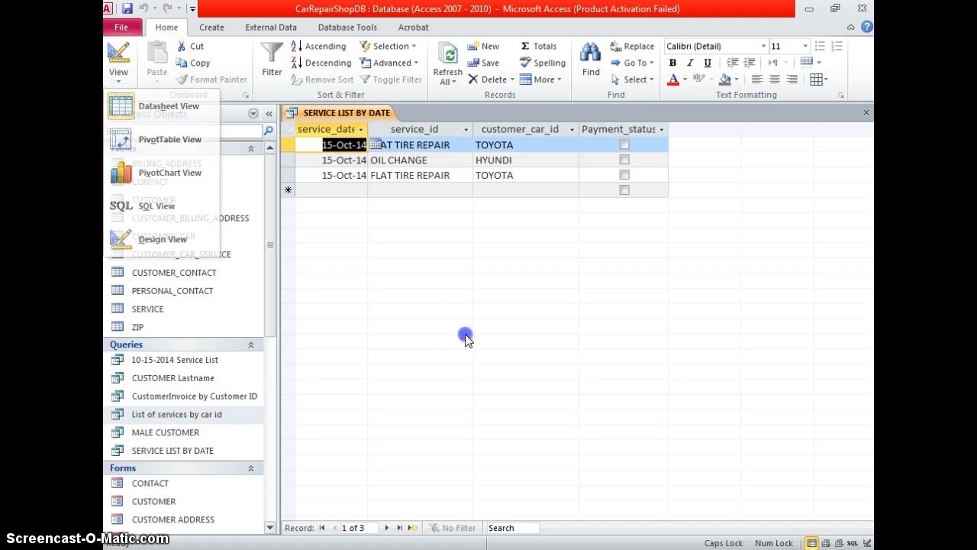
{"action": "left_click", "coordinate": [224, 454]}
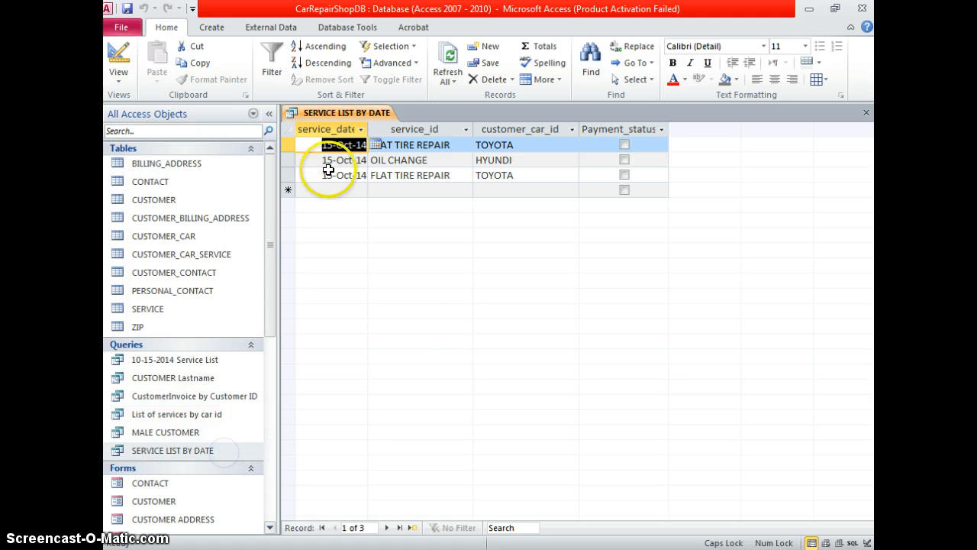
Close SERVICE LIST BY DATE, saving its layout changes
{"action": "right_click", "coordinate": [337, 122]}
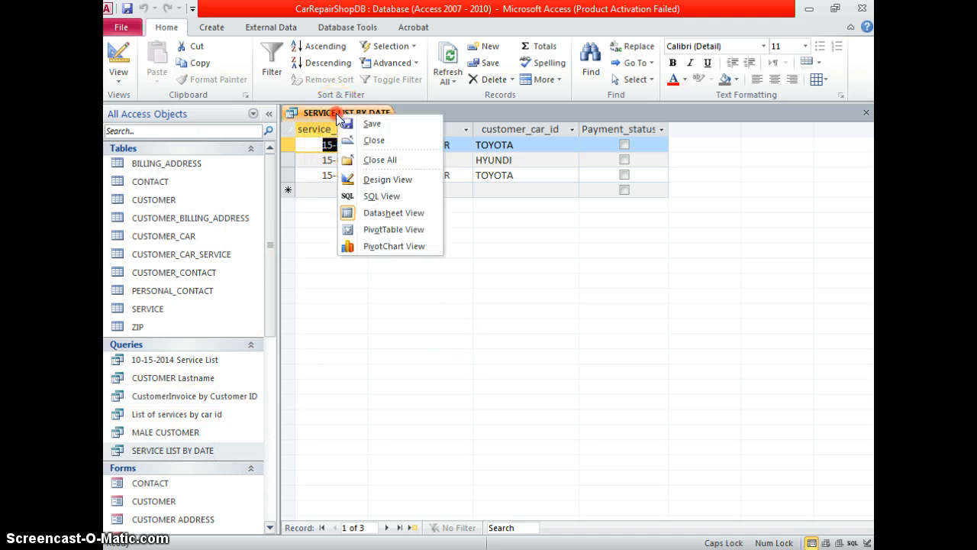
{"action": "left_click", "coordinate": [365, 140]}
{"action": "left_click", "coordinate": [430, 321]}
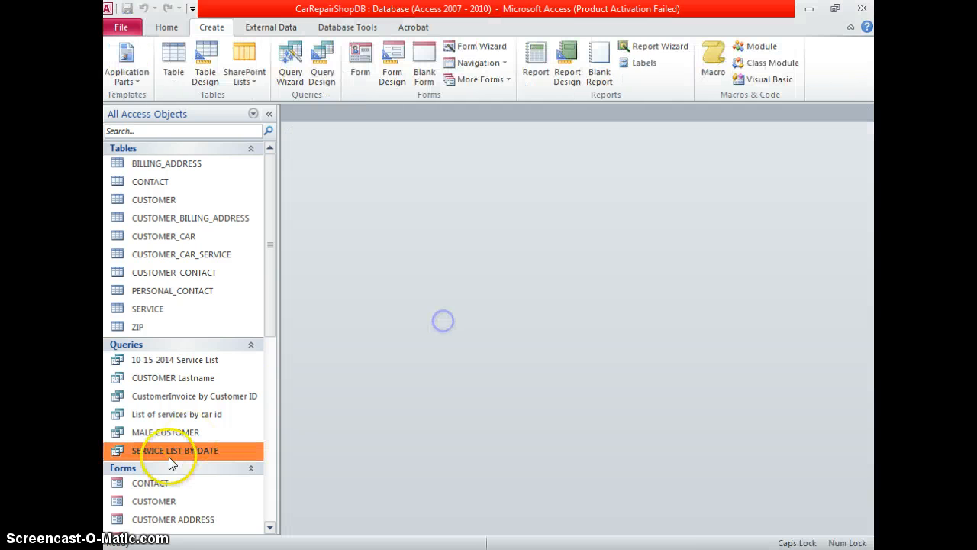
Reopen the query for 10/14/2014 and widen the Payment_status column
{"action": "double_click", "coordinate": [172, 450]}
{"action": "type", "text": "10"}
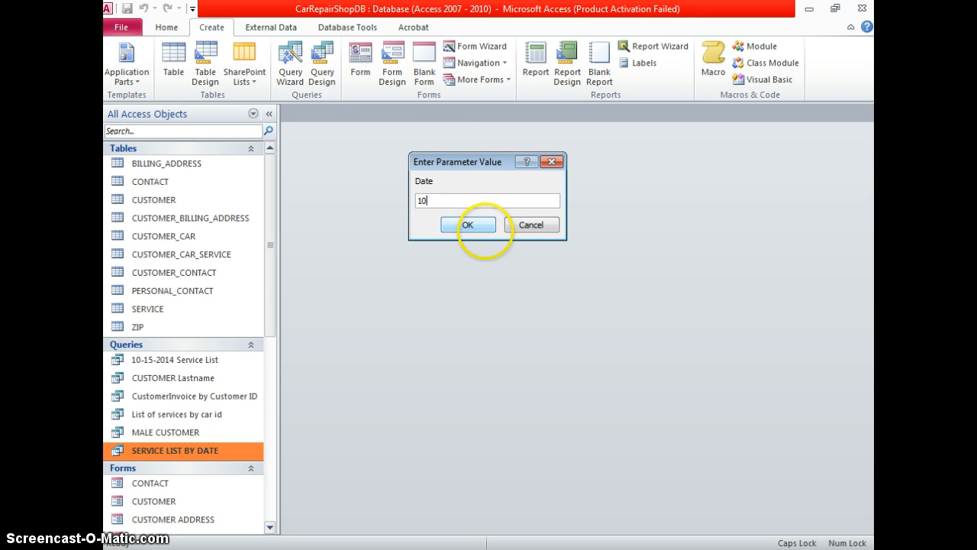
{"action": "type", "text": "/14/2014"}
{"action": "left_click", "coordinate": [485, 227]}
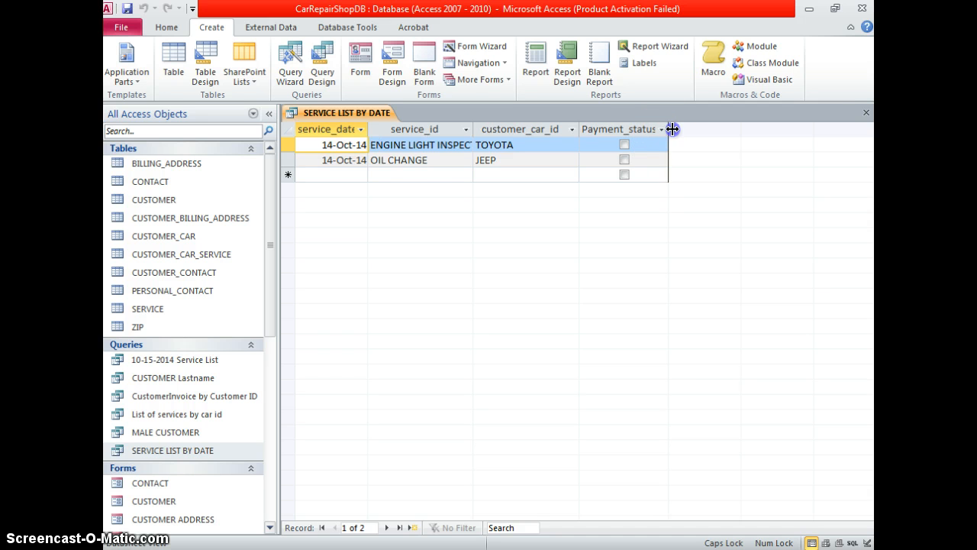
{"action": "left_click_drag", "start_coordinate": [669, 129], "coordinate": [693, 128]}
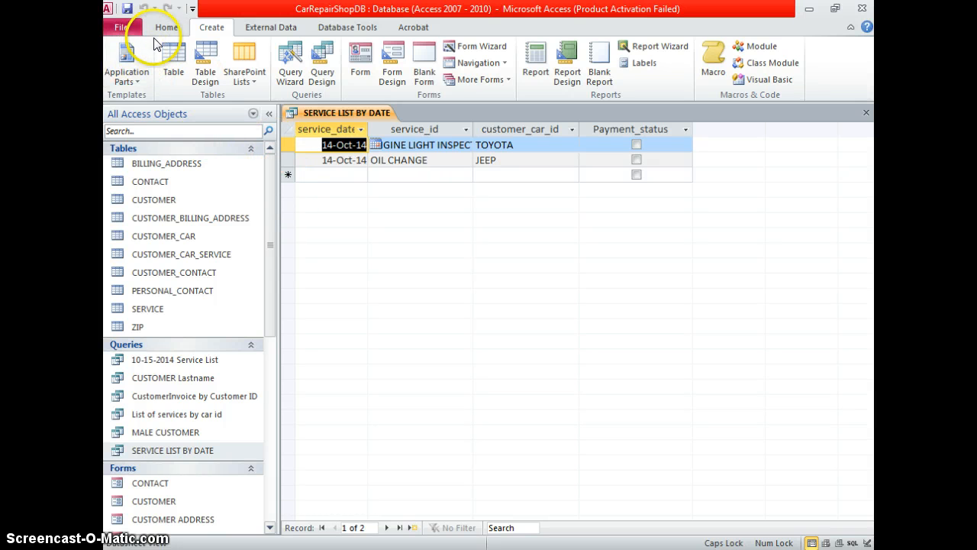
Start a Report Wizard on SERVICE LIST BY DATE with all four fields included
{"action": "left_click", "coordinate": [645, 45]}
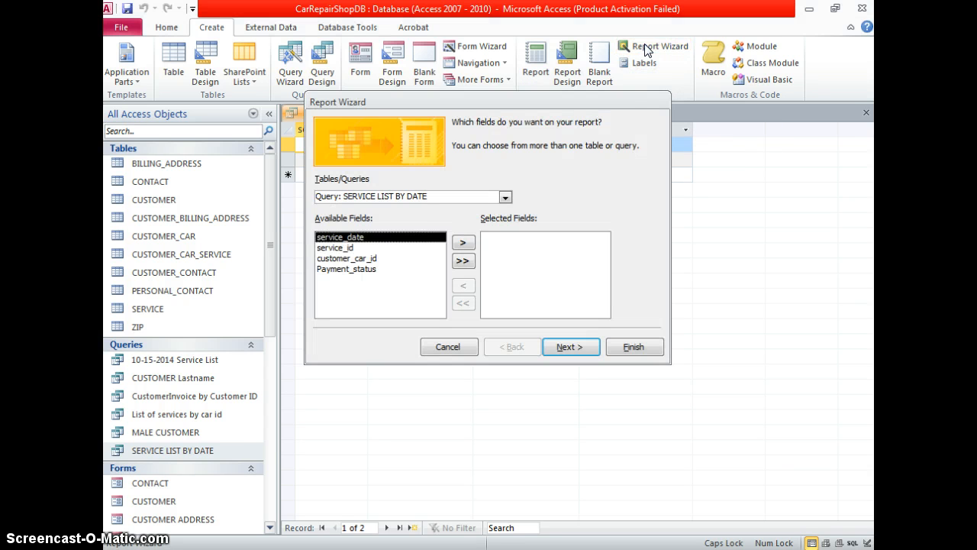
{"action": "left_click", "coordinate": [504, 197]}
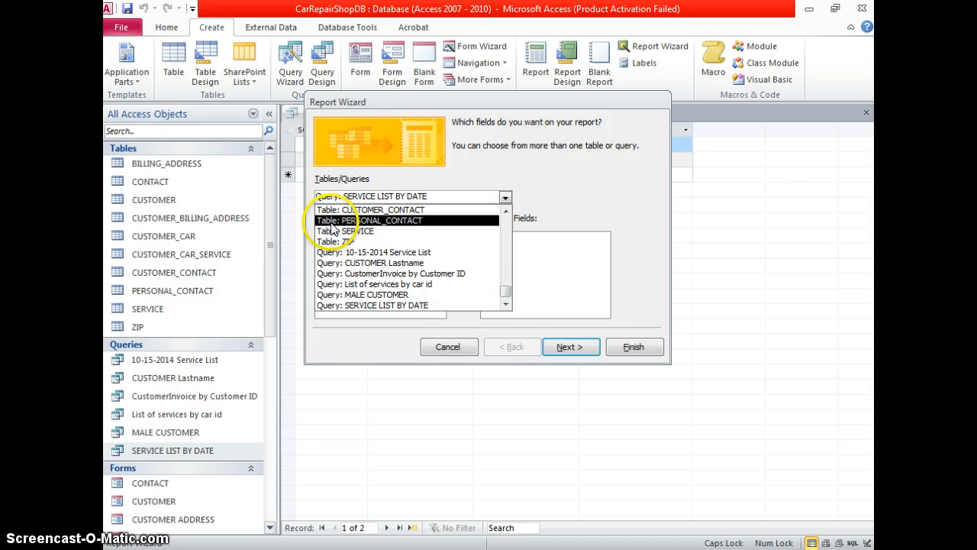
{"action": "left_click", "coordinate": [358, 306]}
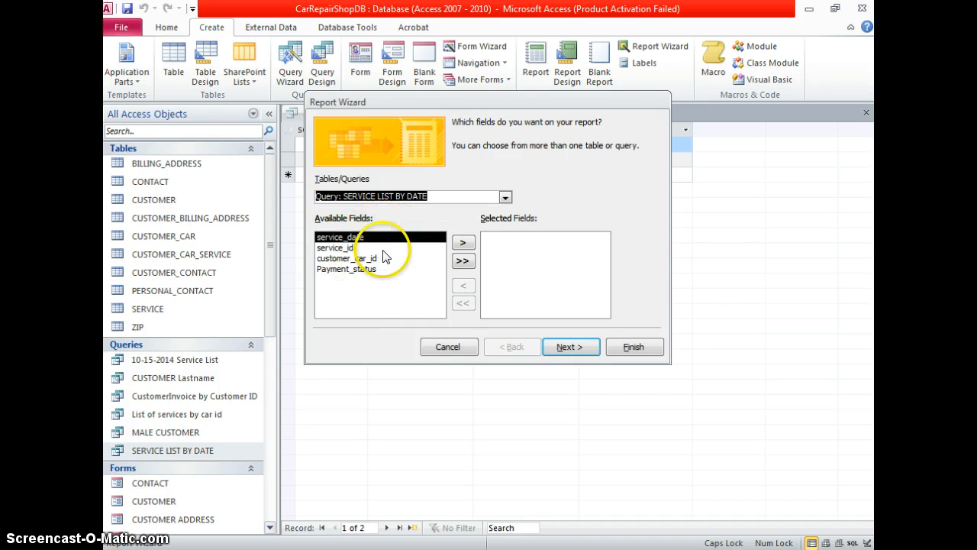
{"action": "left_click", "coordinate": [383, 251]}
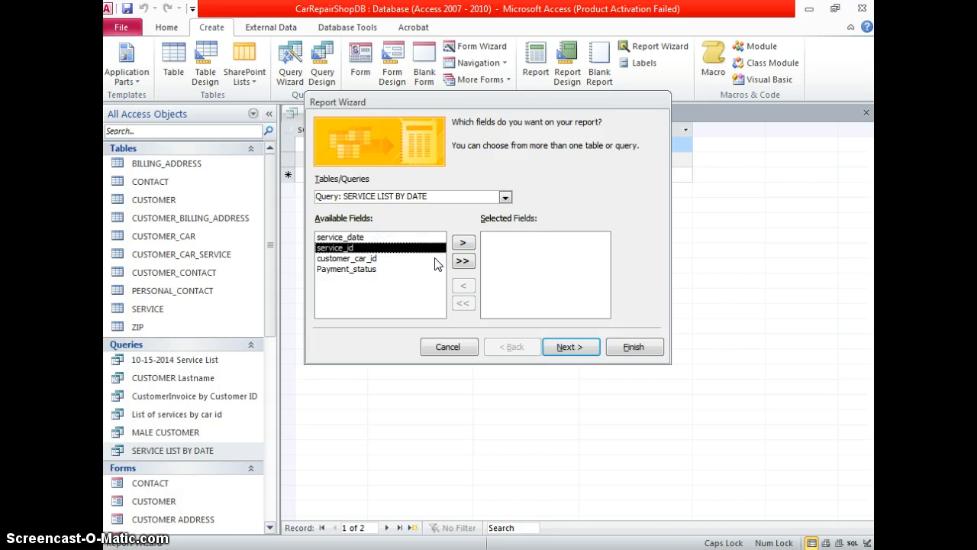
{"action": "left_click", "coordinate": [406, 237]}
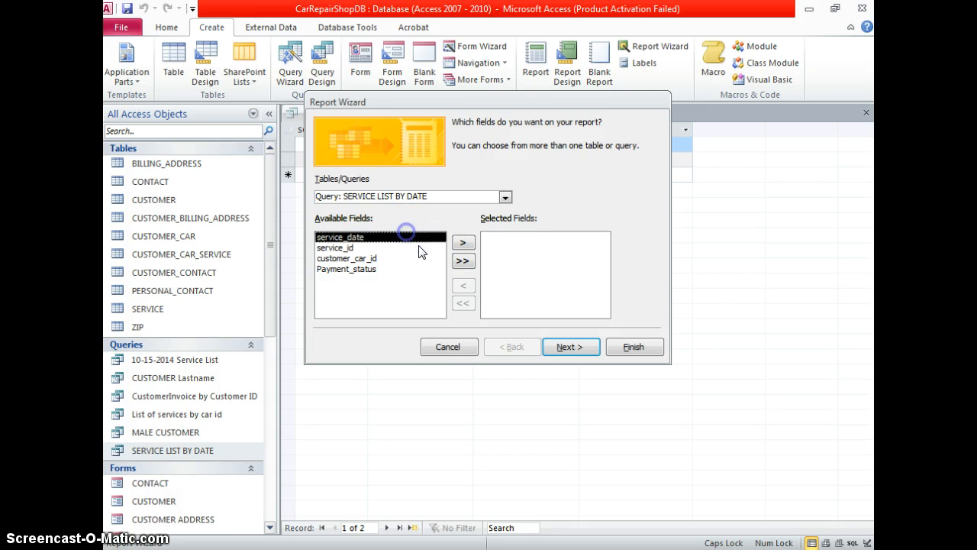
{"action": "left_click", "coordinate": [463, 261]}
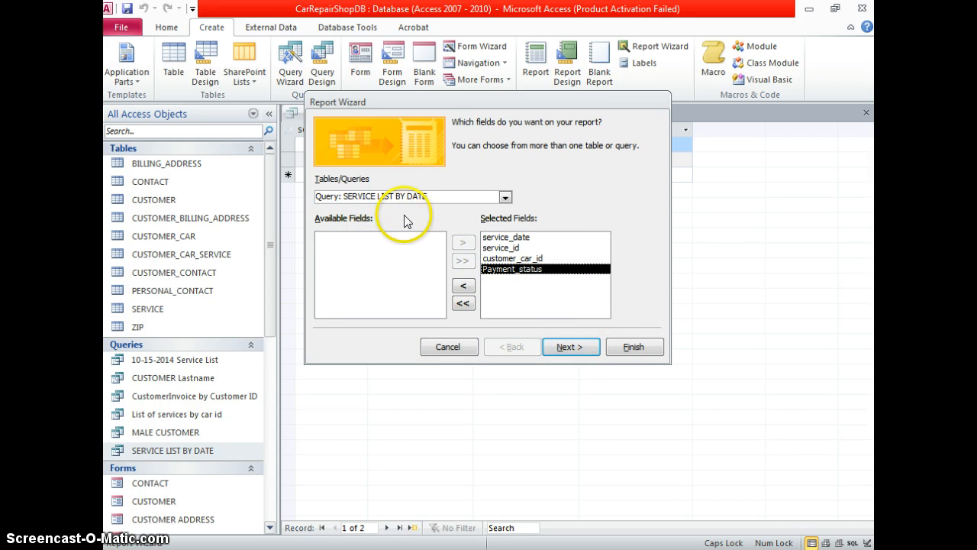
{"action": "left_click", "coordinate": [573, 346]}
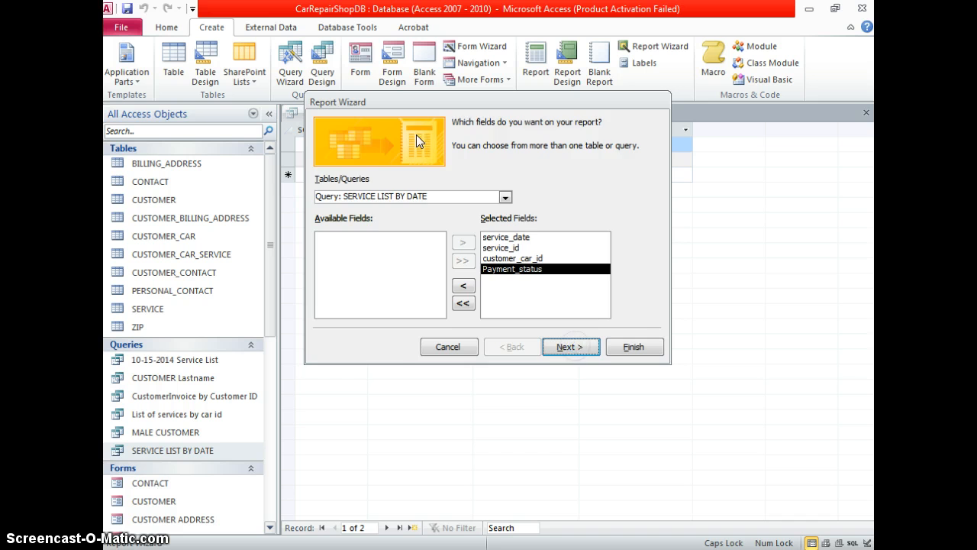
{"action": "left_click", "coordinate": [404, 178]}
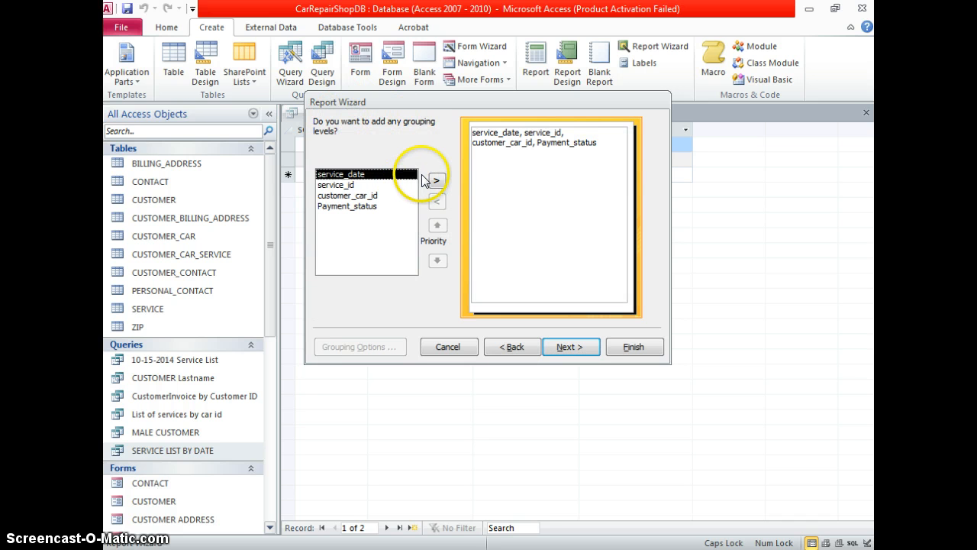
Group the report by service_date and sort detail records ascending by Payment_status
{"action": "left_click", "coordinate": [435, 181]}
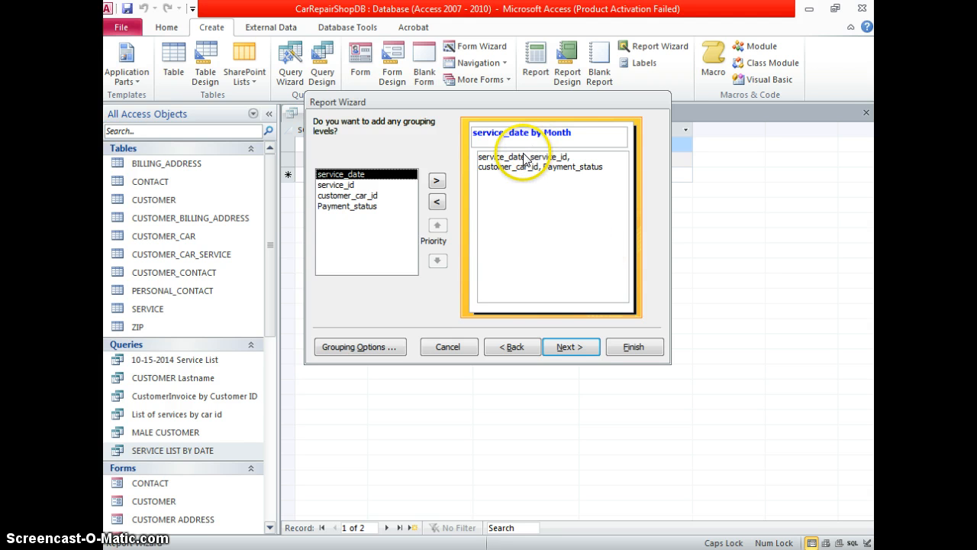
{"action": "left_click", "coordinate": [565, 346]}
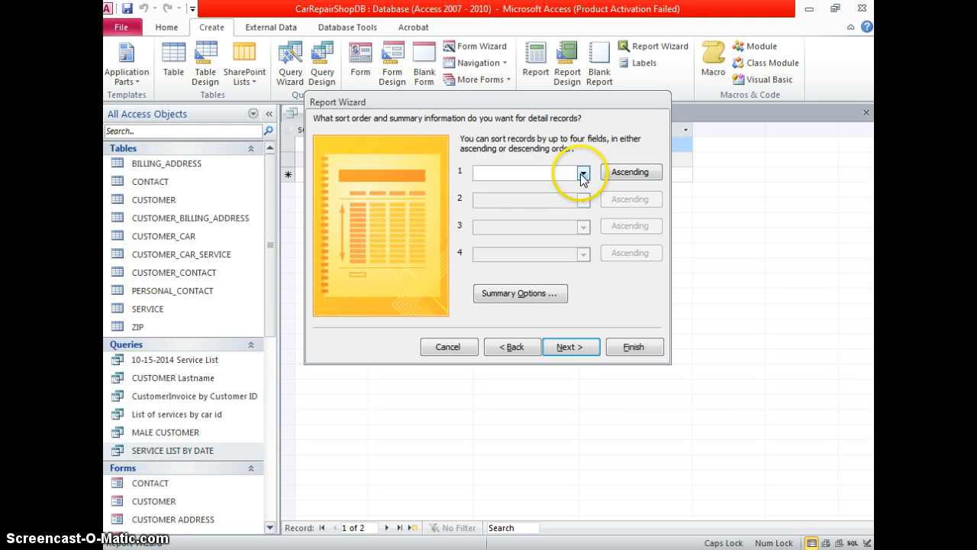
{"action": "left_click", "coordinate": [582, 174]}
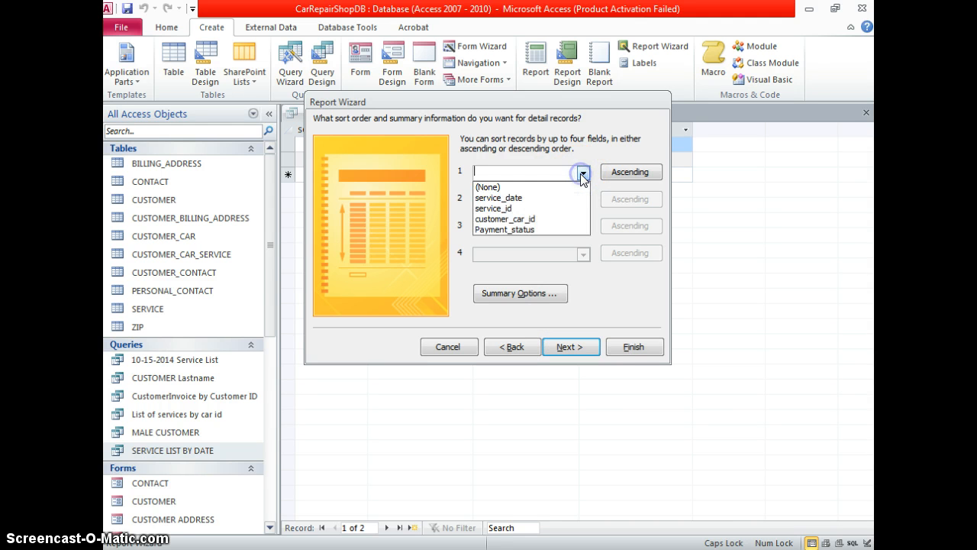
{"action": "left_click", "coordinate": [557, 229]}
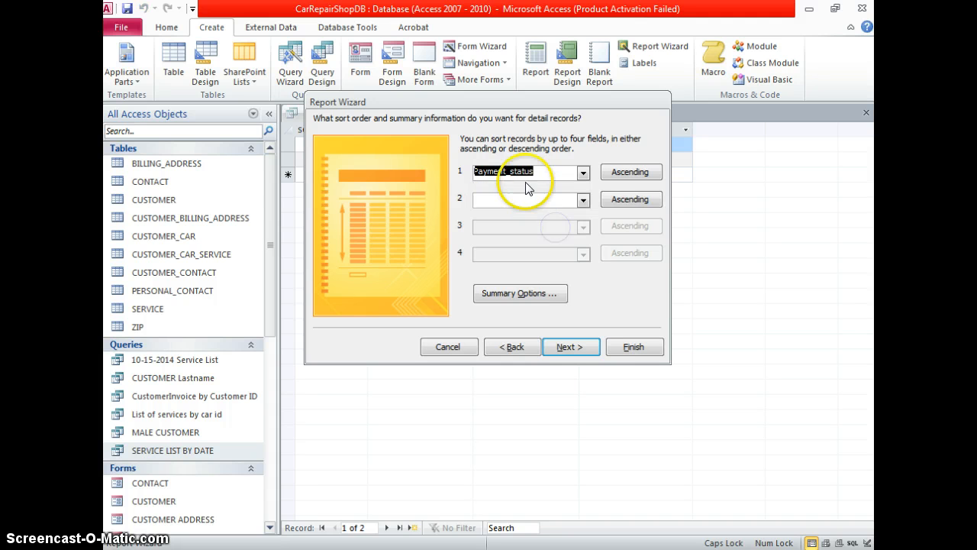
{"action": "left_click", "coordinate": [592, 350]}
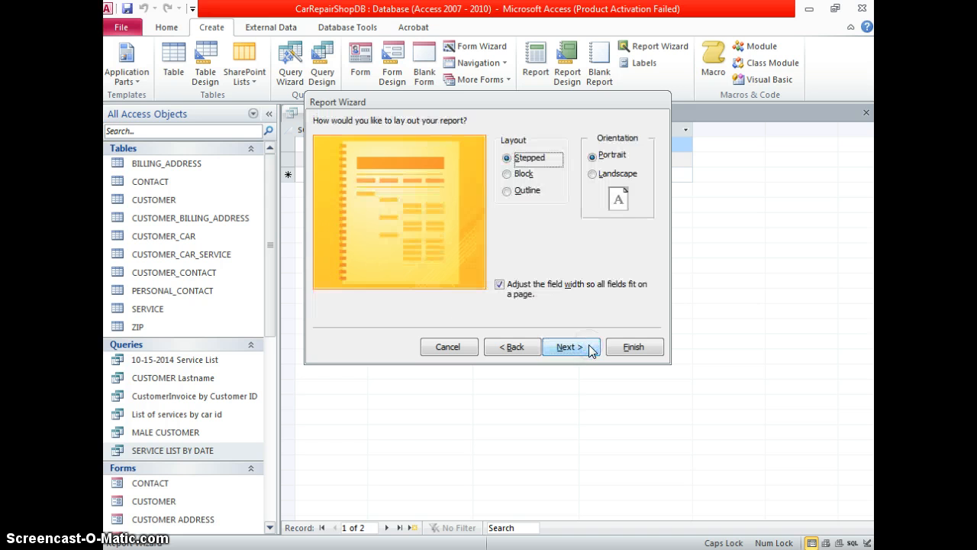
Choose the Block layout after comparing Outline and Stepped
{"action": "left_click", "coordinate": [508, 174]}
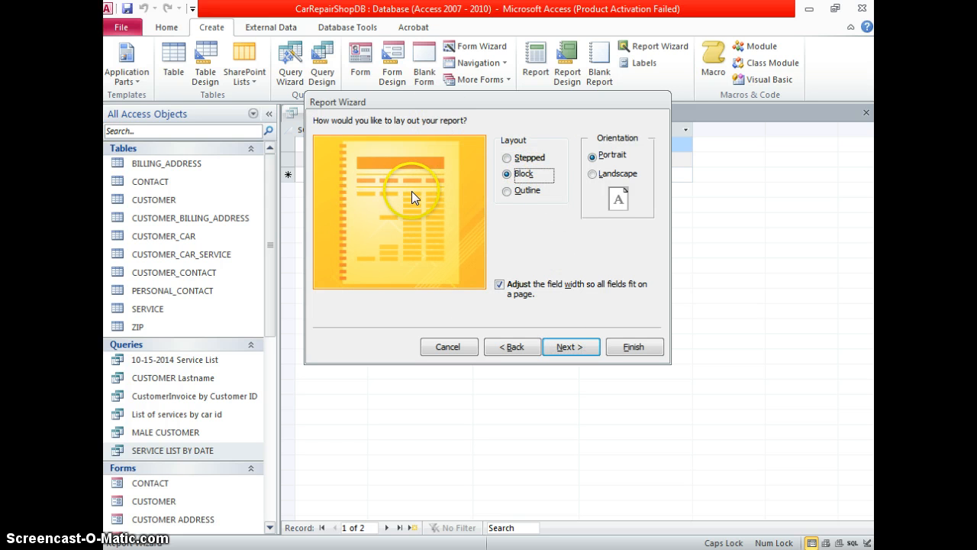
{"action": "left_click", "coordinate": [525, 190]}
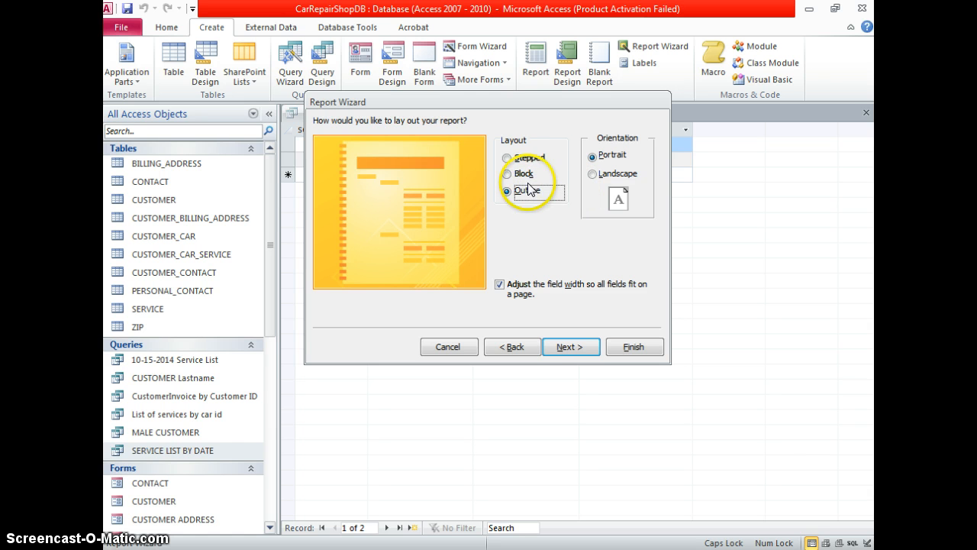
{"action": "left_click", "coordinate": [526, 157]}
{"action": "left_click", "coordinate": [523, 174]}
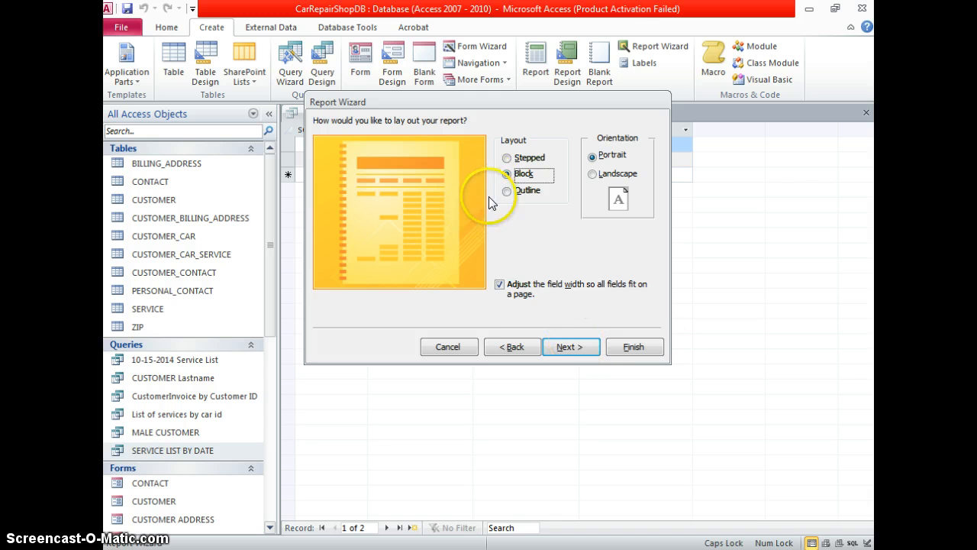
{"action": "left_click", "coordinate": [557, 349]}
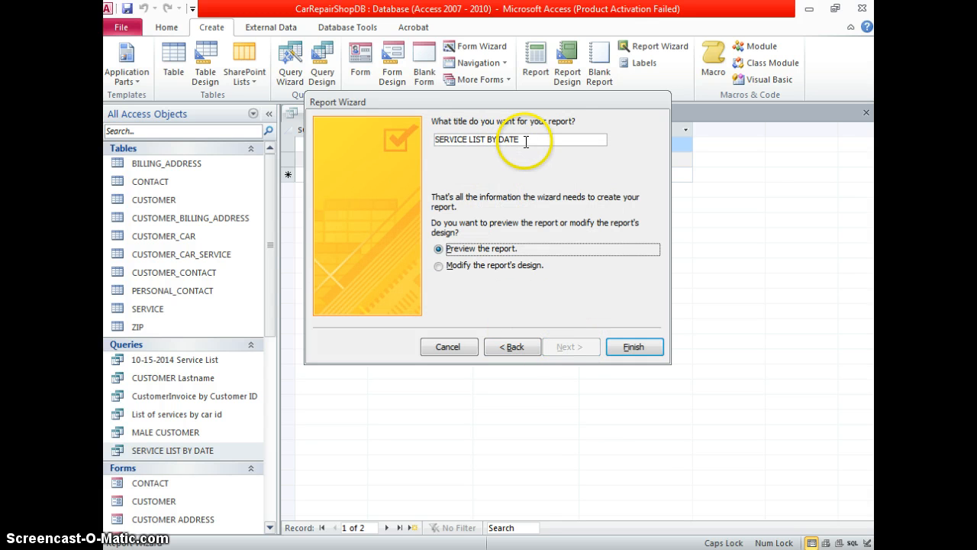
Keep the title SERVICE LIST BY DATE and finish the wizard to preview
{"action": "left_click", "coordinate": [638, 340]}
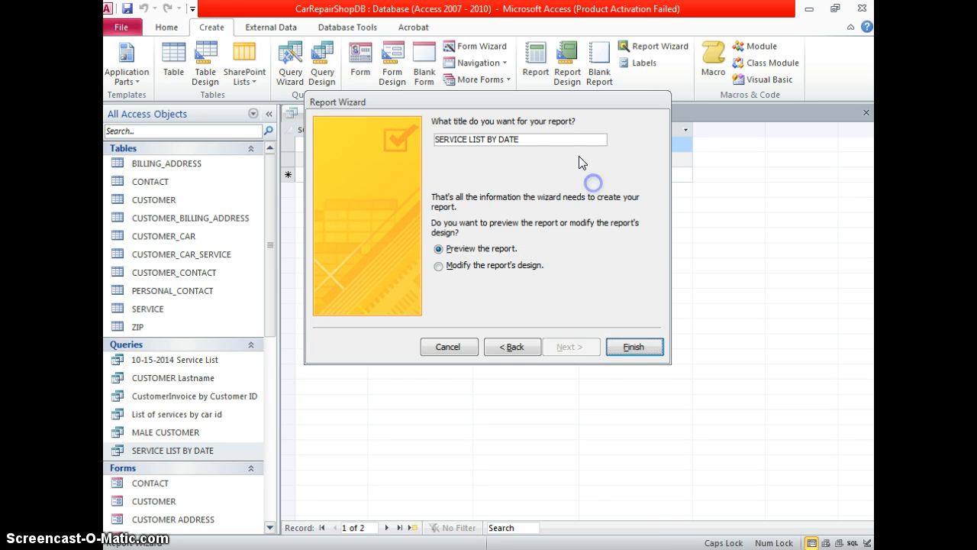
{"action": "left_click", "coordinate": [567, 140]}
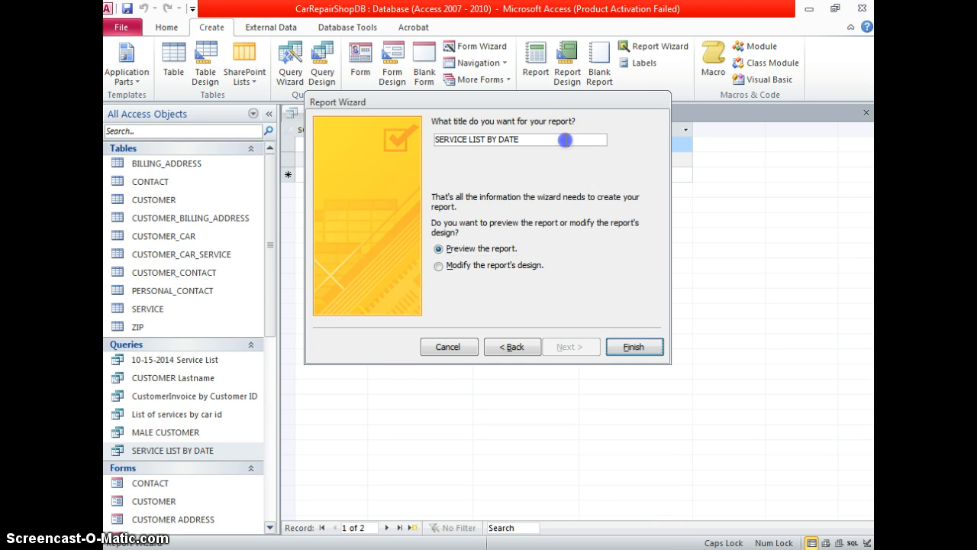
{"action": "left_click", "coordinate": [627, 336]}
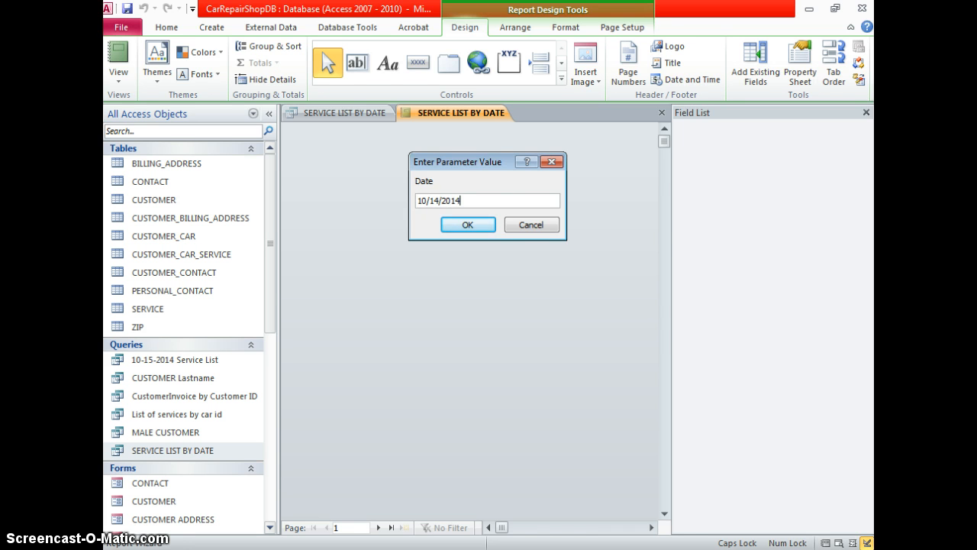
{"action": "key", "text": "Return"}
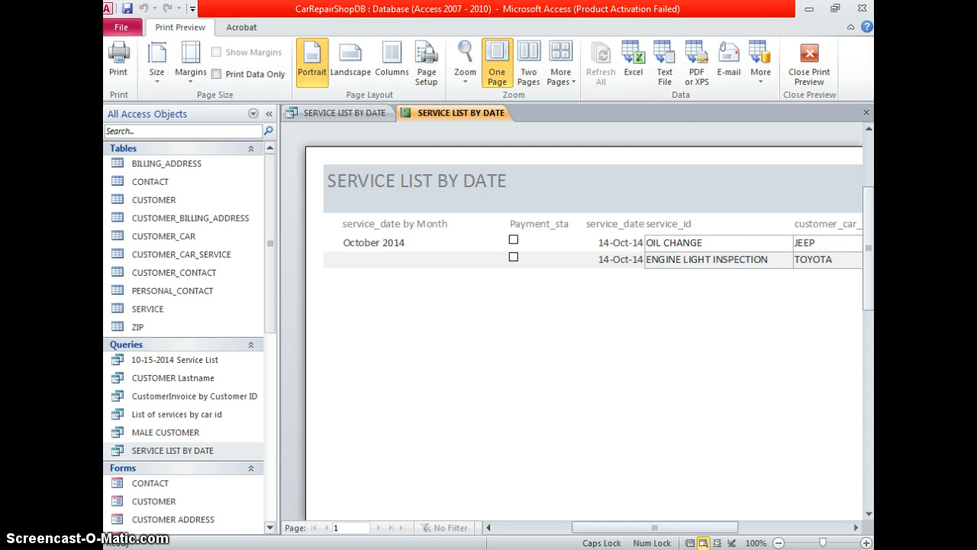
{"action": "mouse_move", "coordinate": [694, 524]}
{"action": "left_mouse_down"}
{"action": "mouse_move", "coordinate": [745, 528]}
{"action": "mouse_move", "coordinate": [697, 526]}
{"action": "mouse_move", "coordinate": [707, 527]}
{"action": "left_mouse_up"}
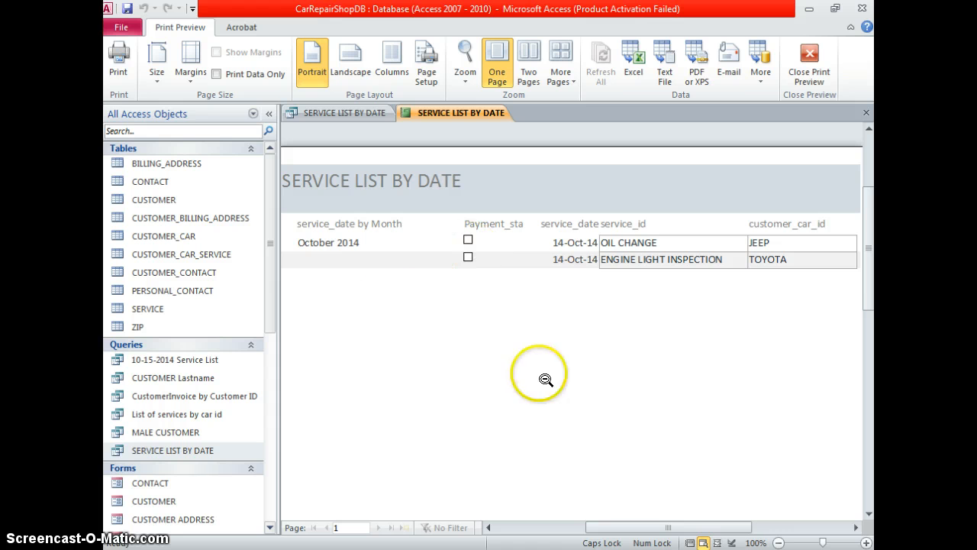
{"action": "left_click", "coordinate": [660, 518]}
{"action": "left_click", "coordinate": [615, 368]}
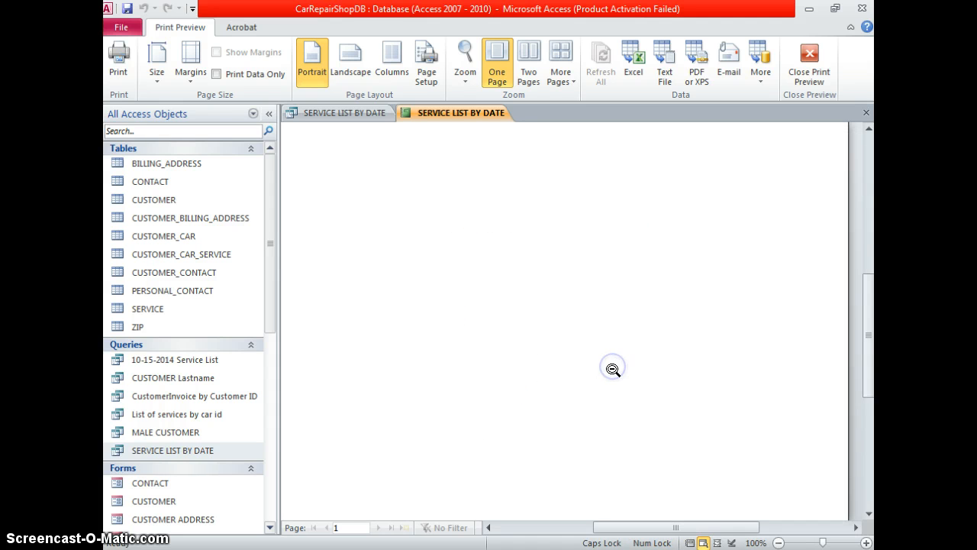
{"action": "scroll", "coordinate": [603, 412], "scroll_direction": "up", "scroll_amount": 5}
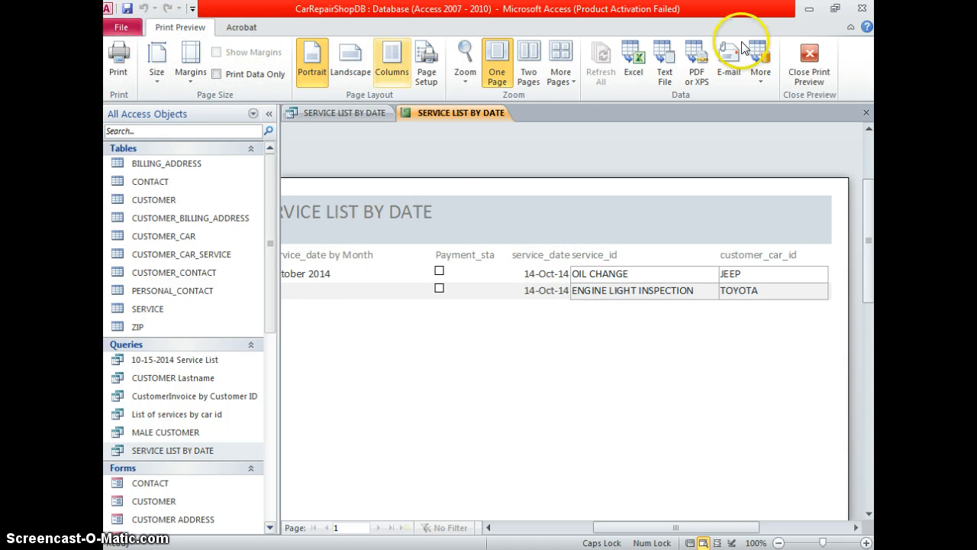
{"action": "left_click", "coordinate": [798, 61]}
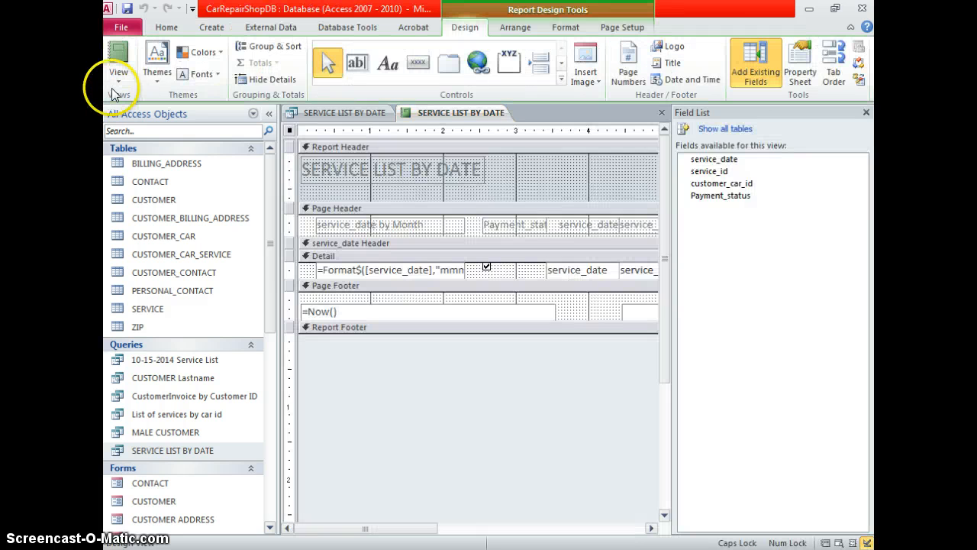
Delete the service_date detail control and its heading, moving the service_id heading left
{"action": "left_click", "coordinate": [867, 113]}
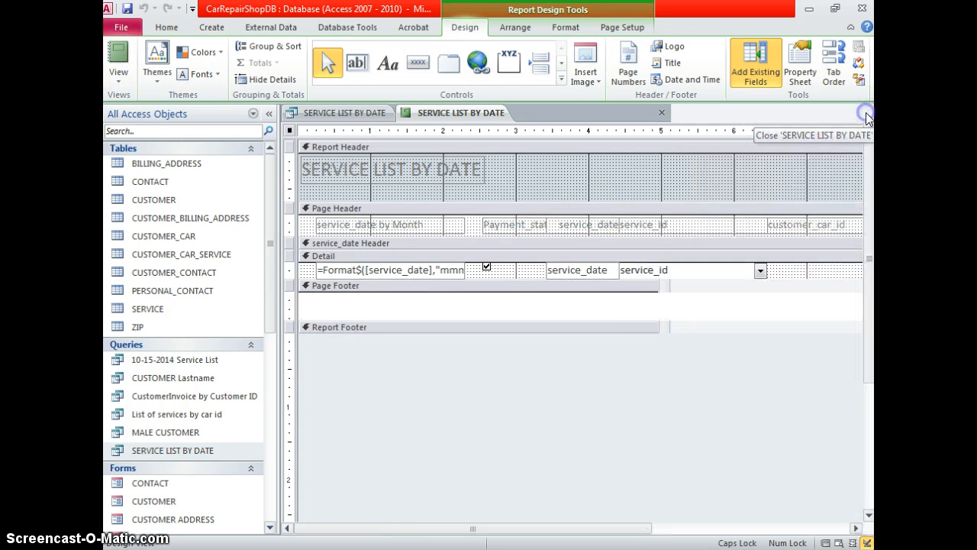
{"action": "left_click", "coordinate": [547, 270]}
{"action": "key", "text": "Delete"}
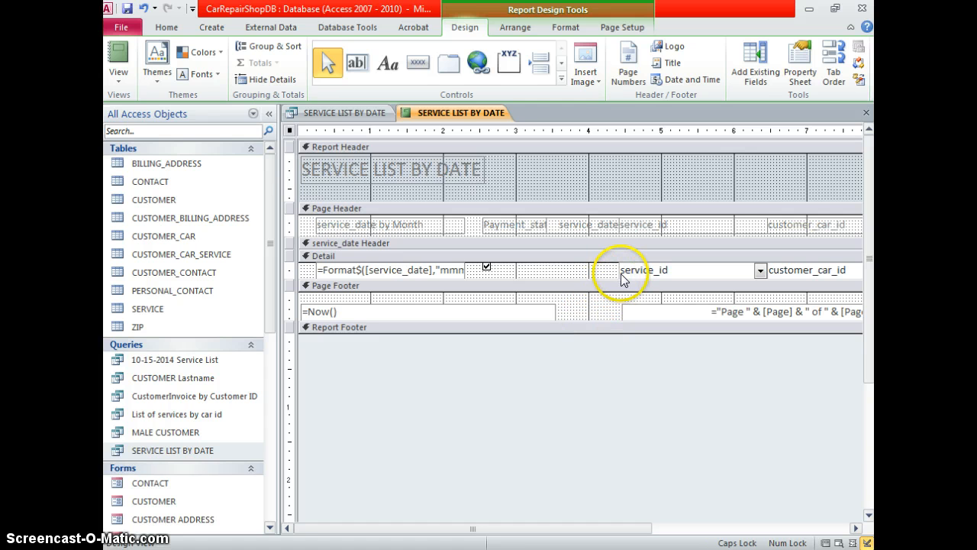
{"action": "left_click", "coordinate": [601, 231]}
{"action": "key", "text": "Delete"}
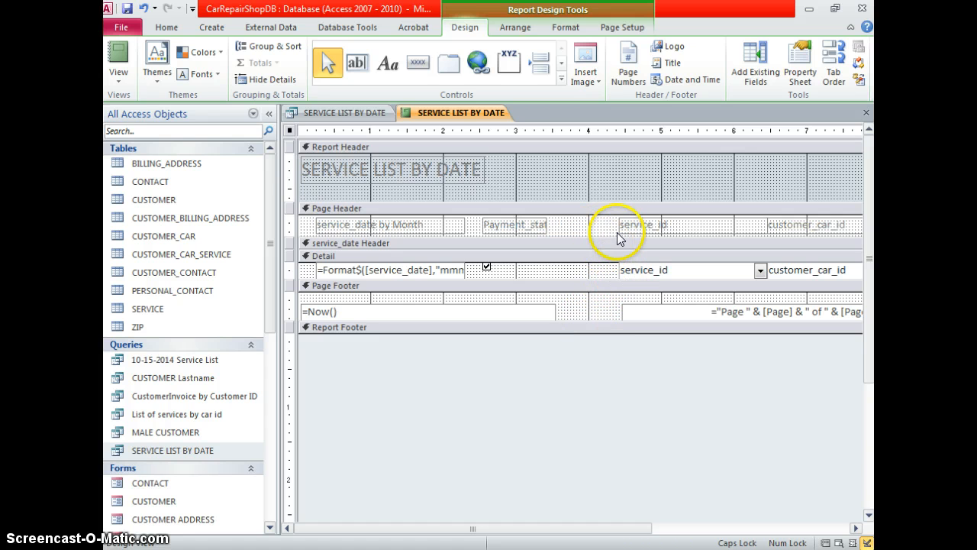
{"action": "left_click_drag", "start_coordinate": [620, 234], "coordinate": [552, 228]}
Rename the headings to 'service date' and 'Payment status'
{"action": "left_click", "coordinate": [446, 221]}
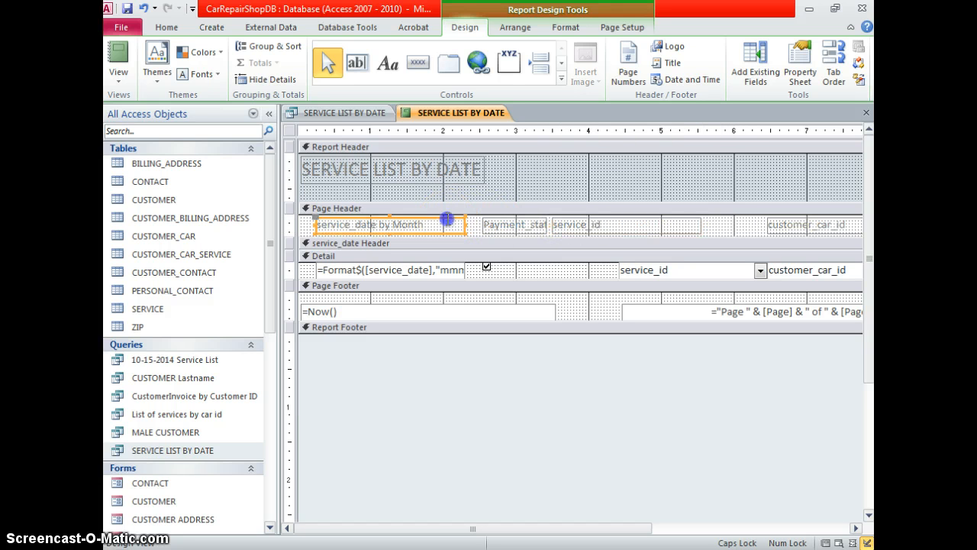
{"action": "left_click", "coordinate": [449, 224]}
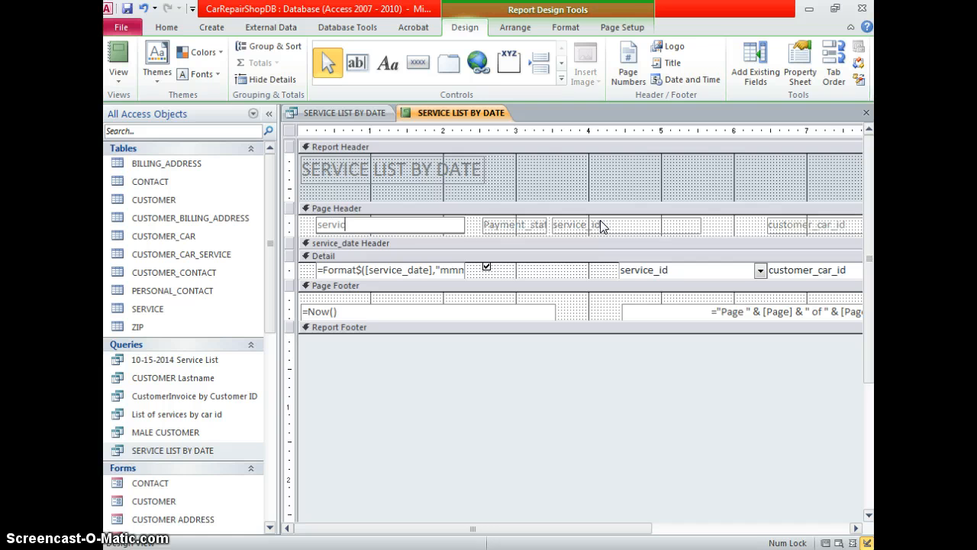
{"action": "left_click", "coordinate": [544, 225]}
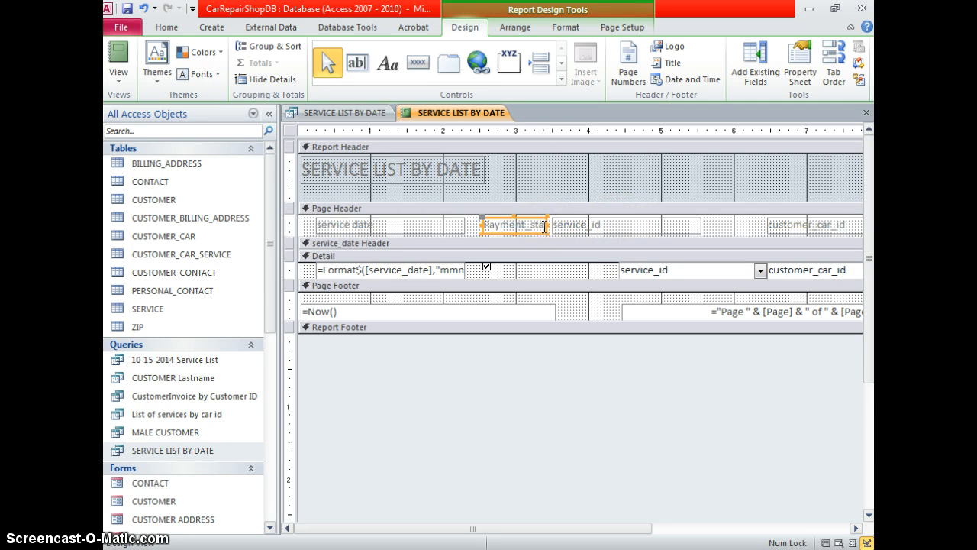
{"action": "left_click", "coordinate": [532, 226]}
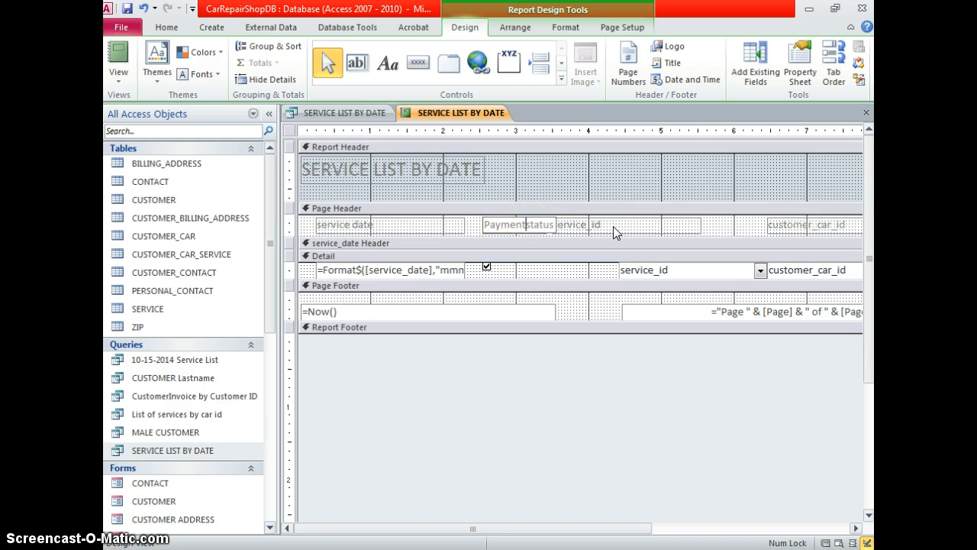
{"action": "left_click", "coordinate": [586, 226]}
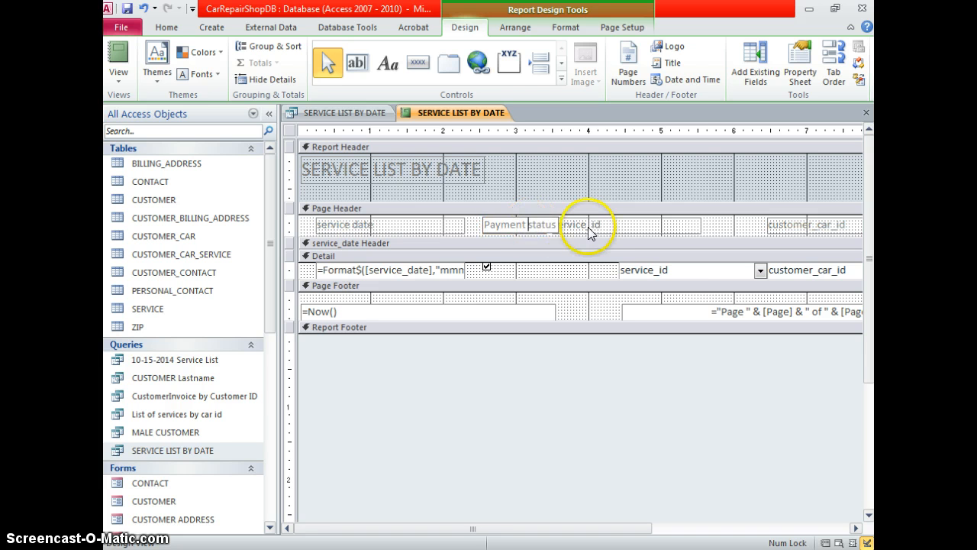
{"action": "left_click", "coordinate": [536, 225]}
{"action": "left_click", "coordinate": [461, 222]}
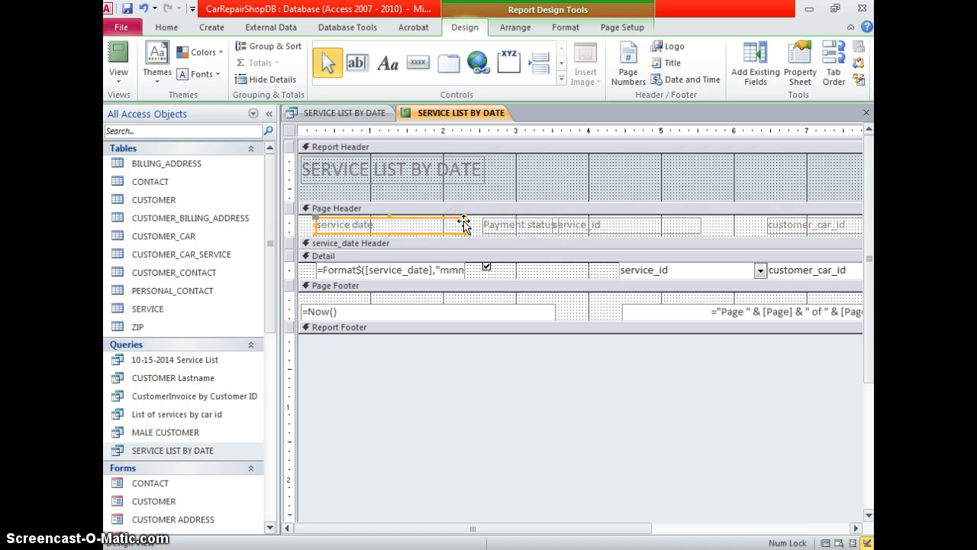
Narrow the service date heading and shift the service_id field left under its heading
{"action": "mouse_move", "coordinate": [464, 224]}
{"action": "left_mouse_down"}
{"action": "mouse_move", "coordinate": [430, 225]}
{"action": "mouse_move", "coordinate": [474, 222]}
{"action": "mouse_move", "coordinate": [464, 223]}
{"action": "left_mouse_up"}
{"action": "left_click", "coordinate": [488, 226]}
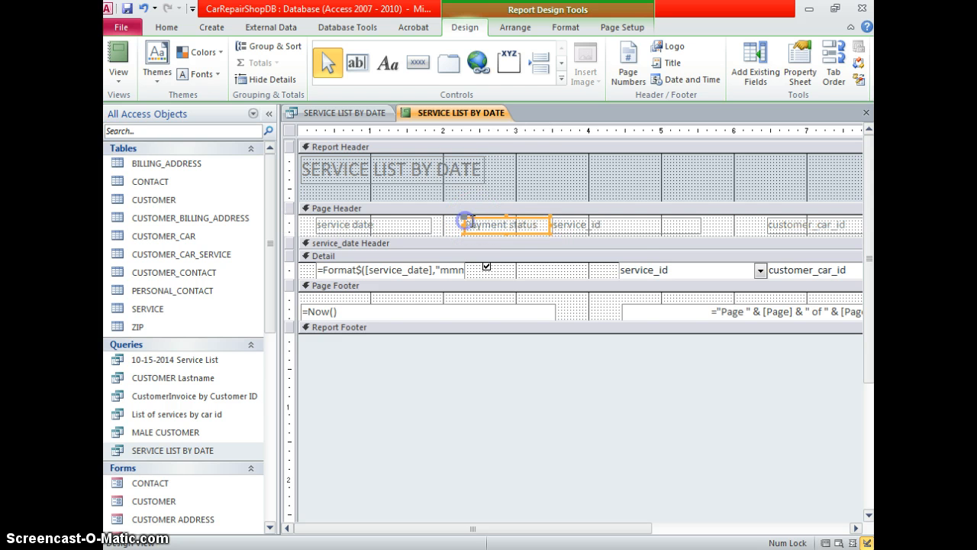
{"action": "left_click", "coordinate": [629, 223]}
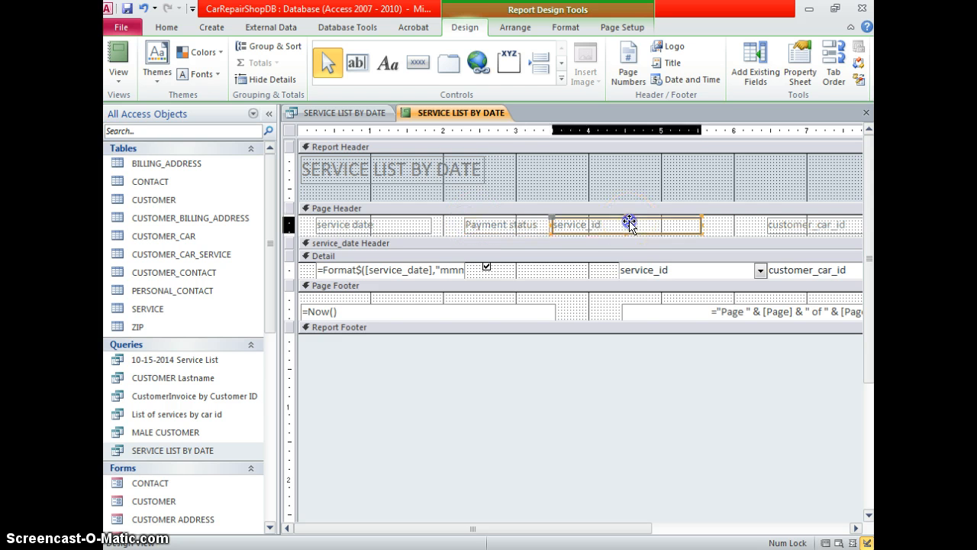
{"action": "left_click", "coordinate": [627, 267]}
{"action": "left_click_drag", "start_coordinate": [620, 268], "coordinate": [555, 268]}
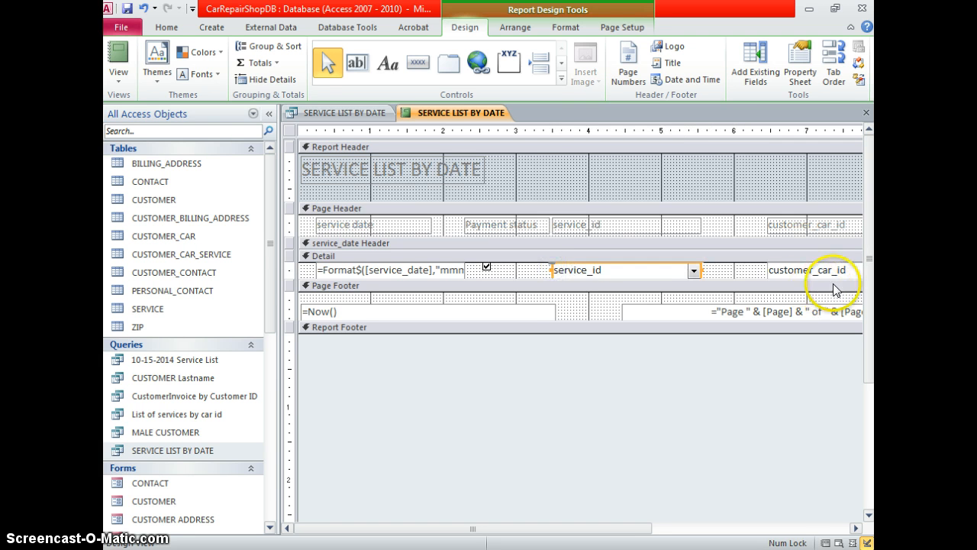
Rename the service_id page header heading to 'service name'
{"action": "left_click", "coordinate": [856, 528]}
{"action": "left_click", "coordinate": [856, 528]}
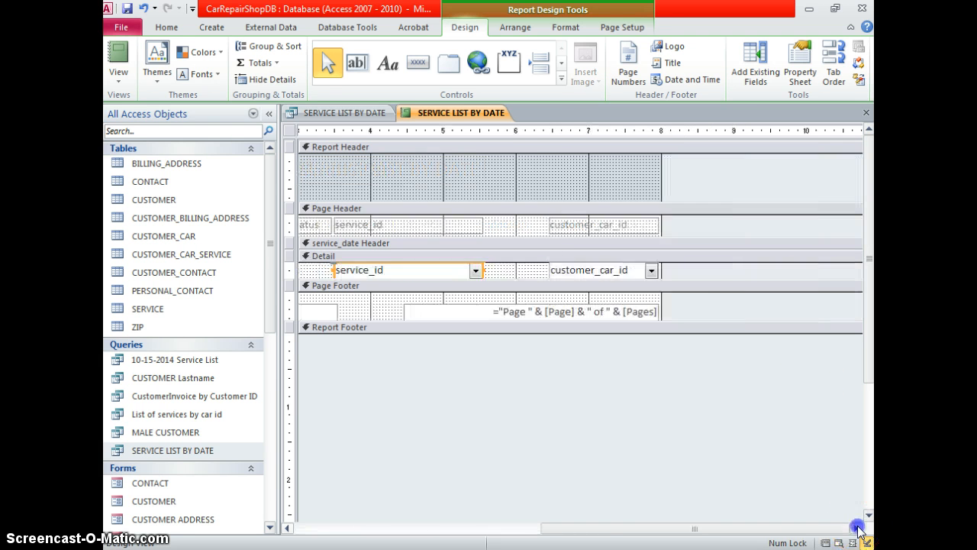
{"action": "left_click", "coordinate": [555, 222]}
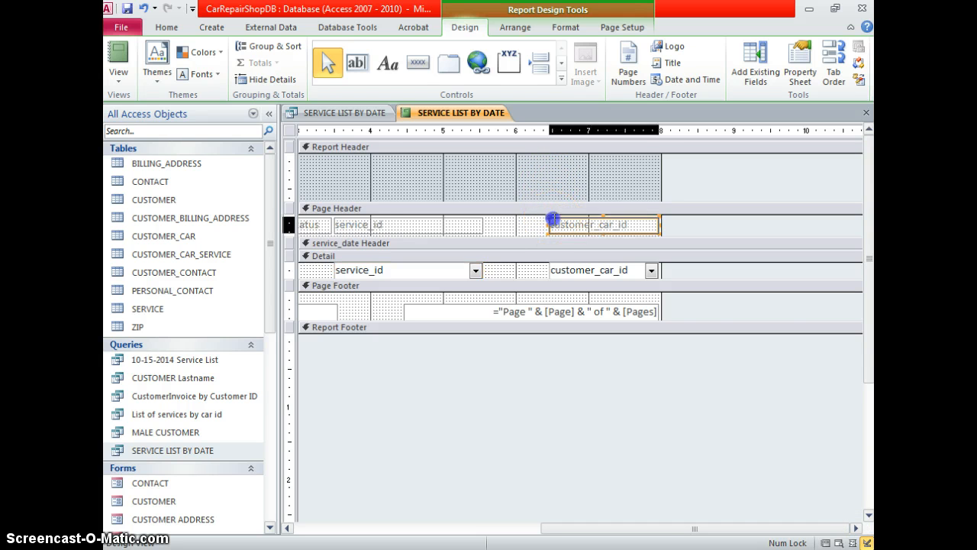
{"action": "double_click", "coordinate": [367, 227]}
{"action": "left_click_drag", "start_coordinate": [370, 224], "coordinate": [386, 222]}
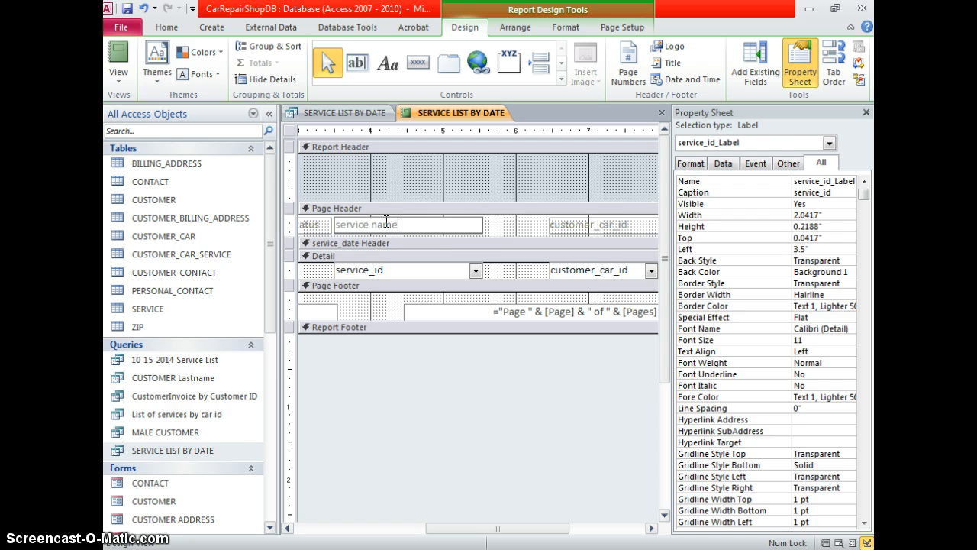
{"action": "type", "text": "name"}
Rename the customer_car_id heading to 'car make' and shift it further left
{"action": "left_click", "coordinate": [593, 222]}
{"action": "left_click", "coordinate": [623, 224]}
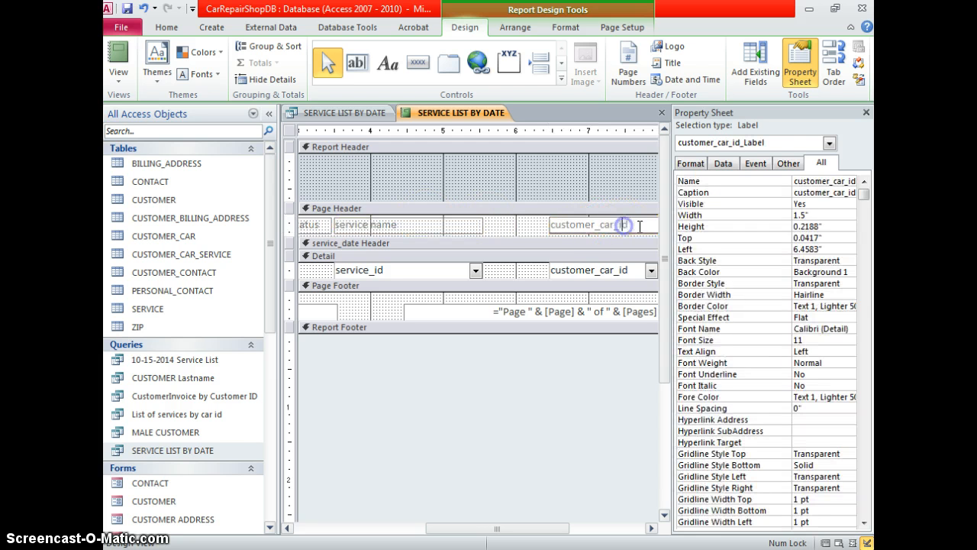
{"action": "left_click_drag", "start_coordinate": [640, 226], "coordinate": [537, 227]}
{"action": "type", "text": "car maek"}
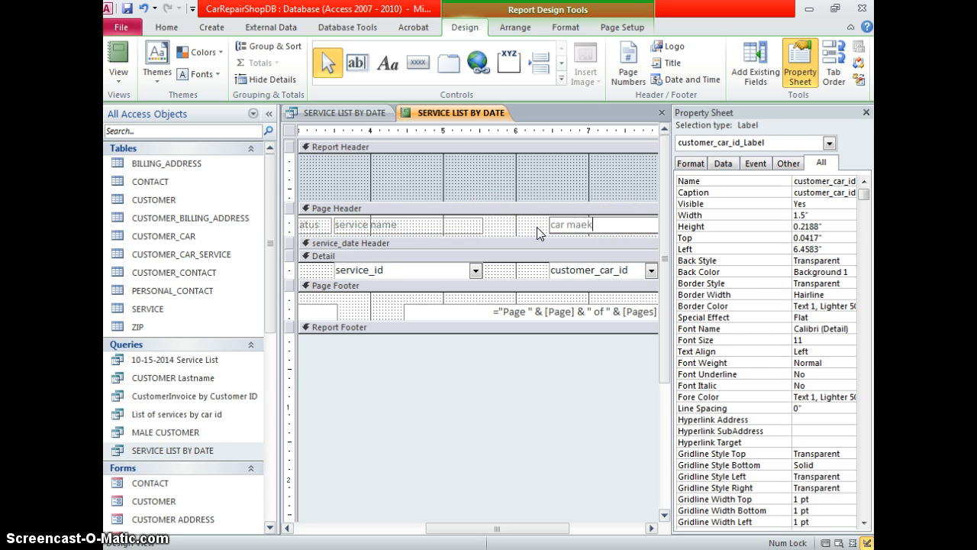
{"action": "key", "text": "BackSpace"}
{"action": "key", "text": "BackSpace"}
{"action": "type", "text": "ke"}
{"action": "left_click", "coordinate": [537, 226]}
{"action": "left_click_drag", "start_coordinate": [553, 227], "coordinate": [516, 223]}
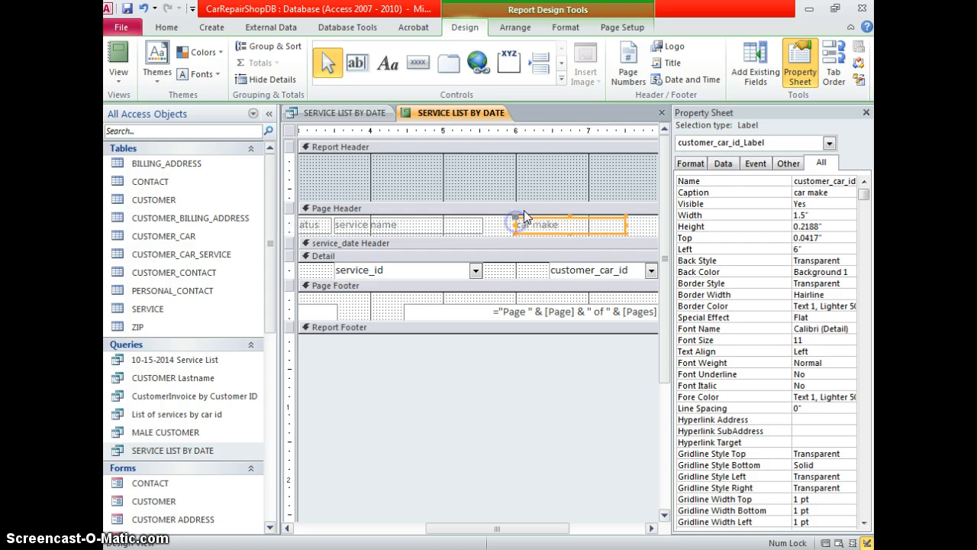
{"action": "left_click", "coordinate": [540, 189]}
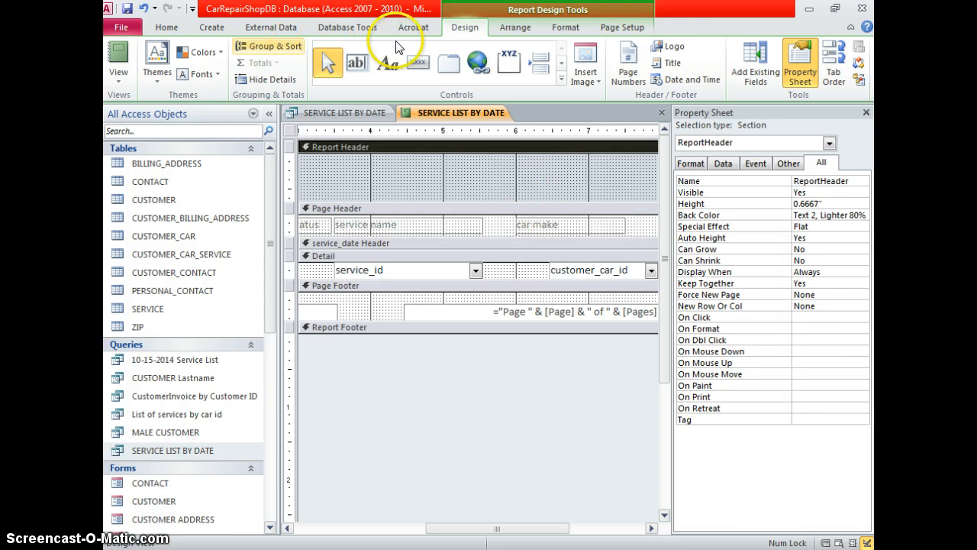
{"action": "left_click", "coordinate": [594, 57]}
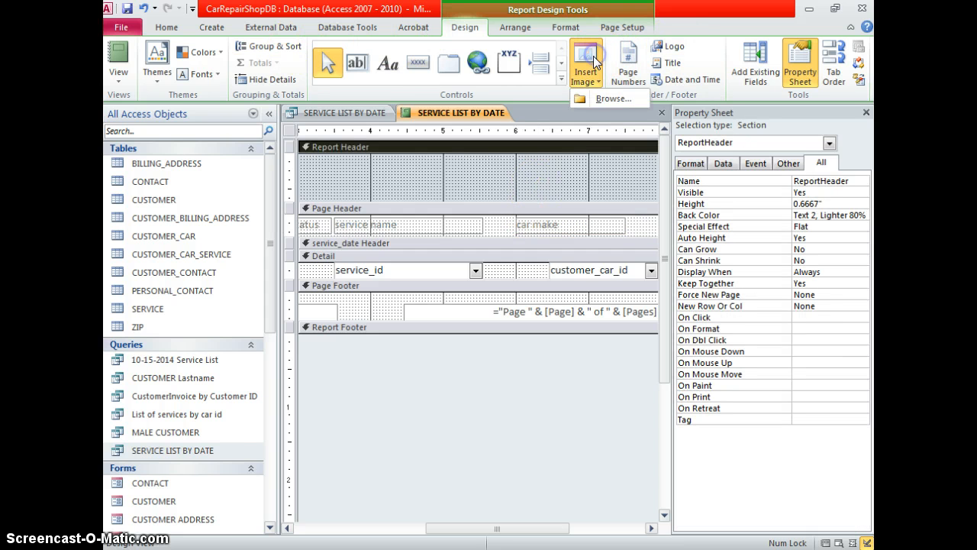
{"action": "left_click", "coordinate": [611, 103]}
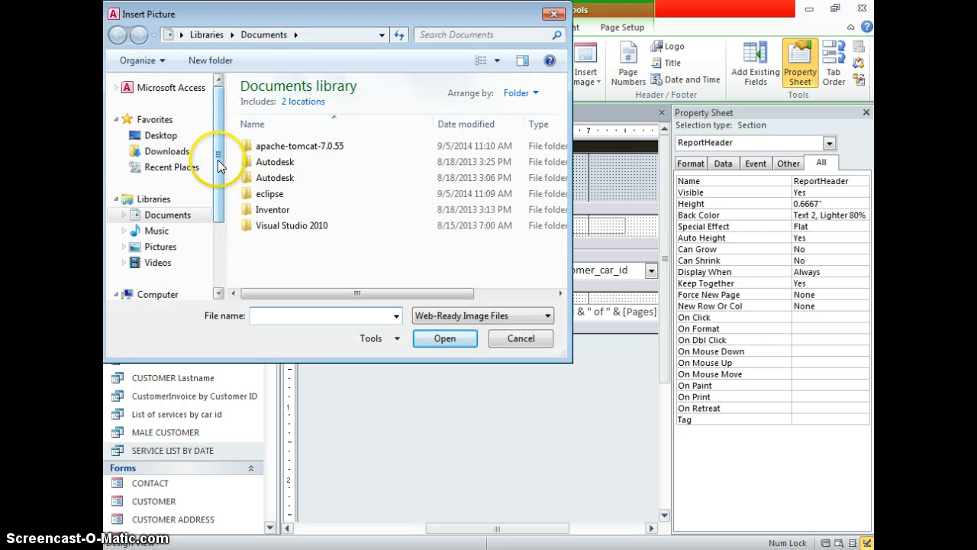
{"action": "left_click", "coordinate": [182, 246]}
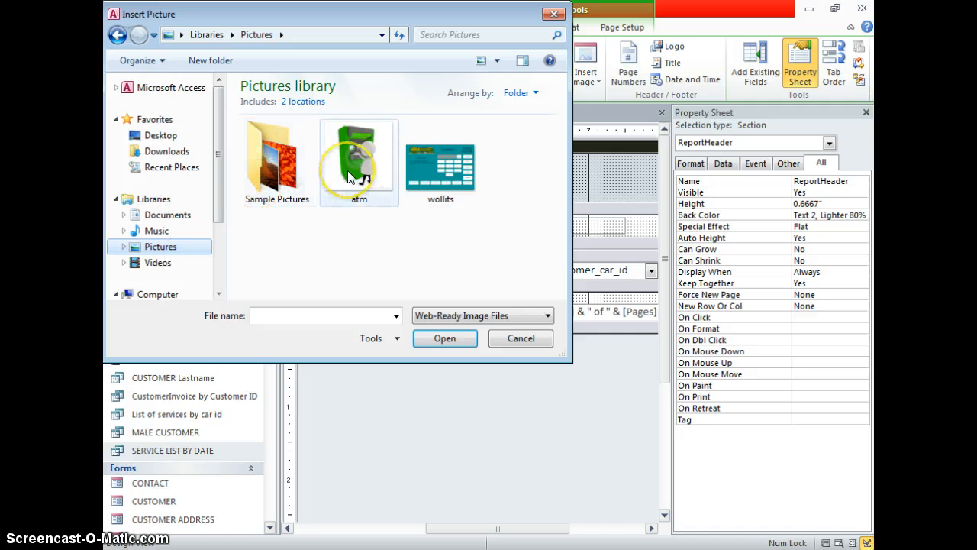
{"action": "left_click", "coordinate": [348, 170]}
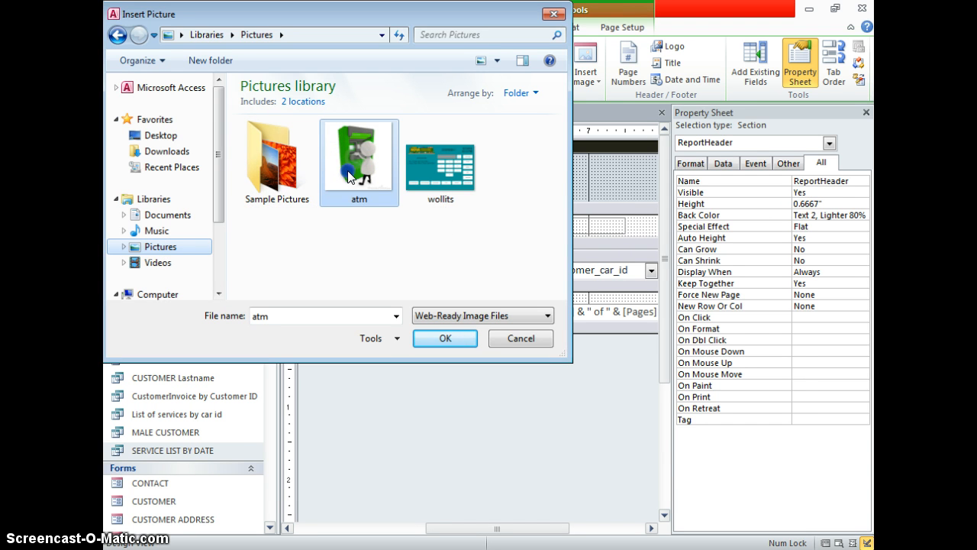
{"action": "double_click", "coordinate": [348, 170]}
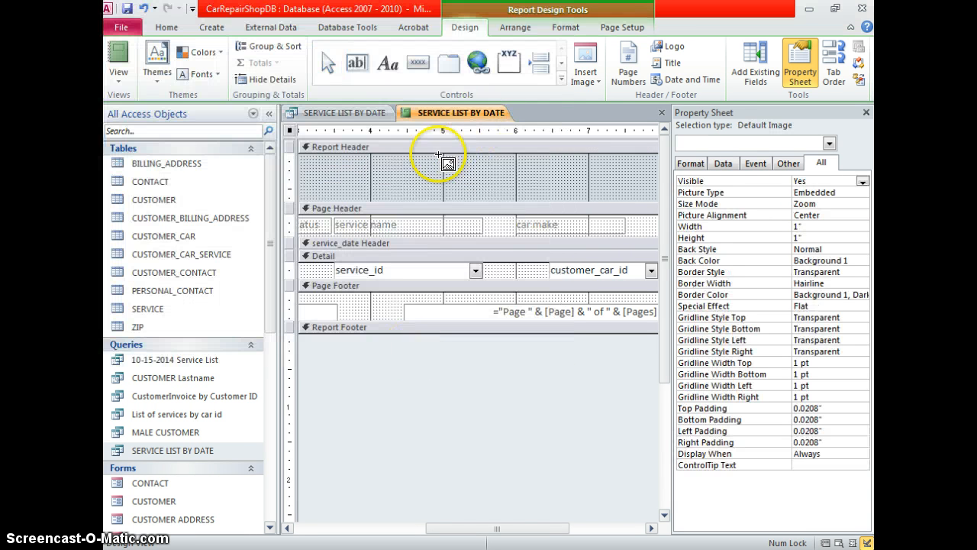
{"action": "left_click_drag", "start_coordinate": [420, 159], "coordinate": [458, 193]}
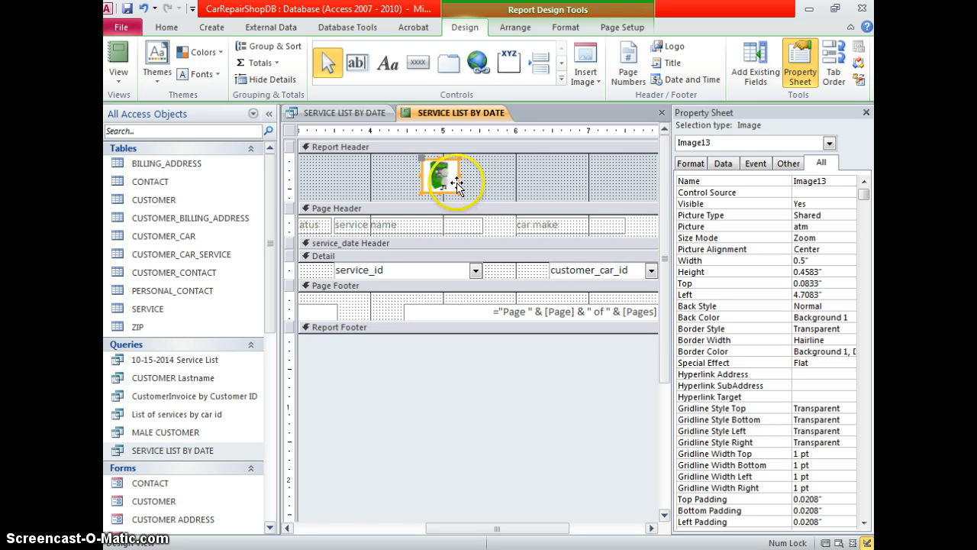
{"action": "key", "text": "Delete"}
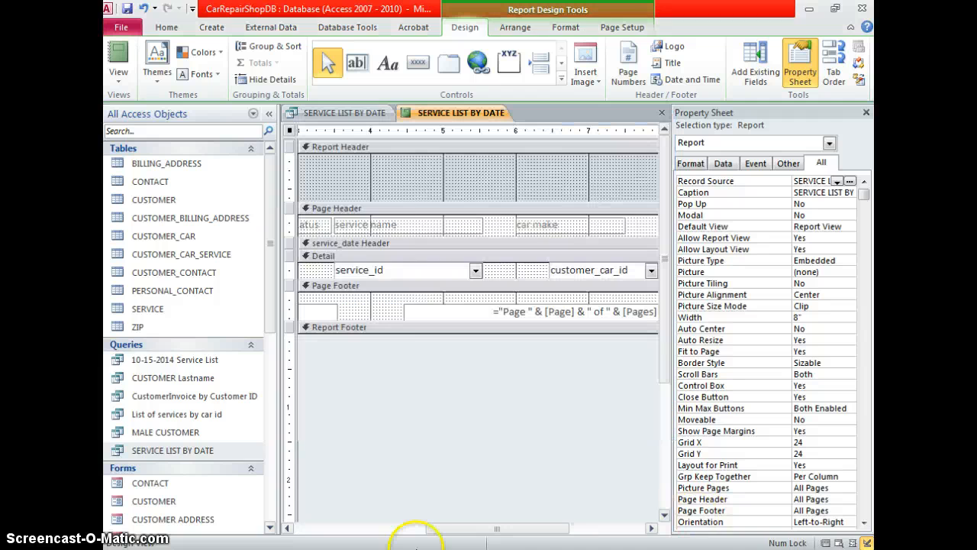
Search Google for nvcc in Firefox and return to the results page
{"action": "key", "text": "super"}
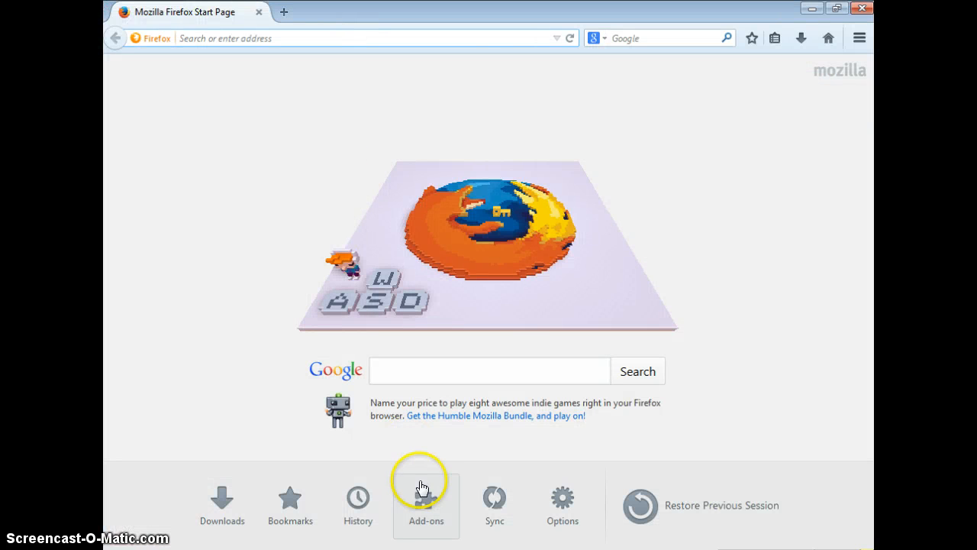
{"action": "left_click", "coordinate": [424, 381]}
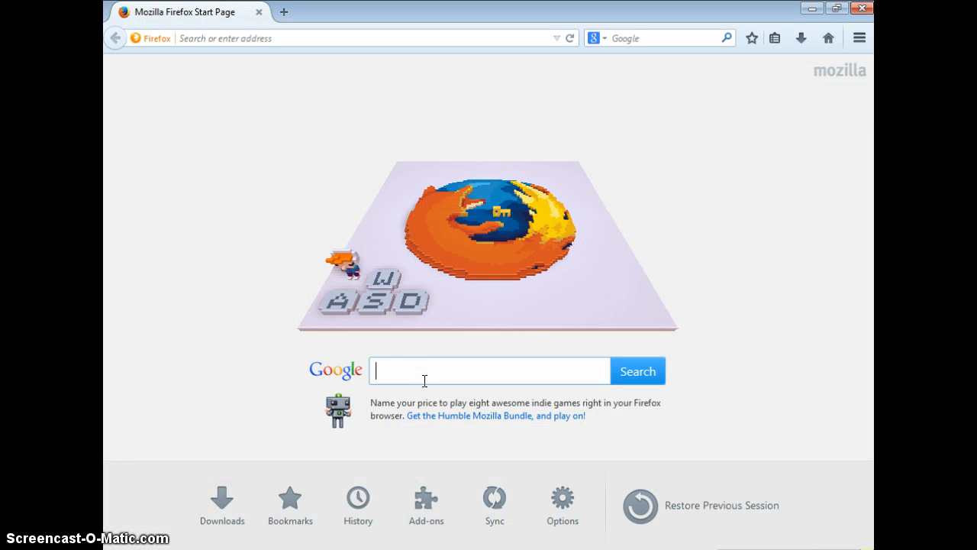
{"action": "key", "text": "Return"}
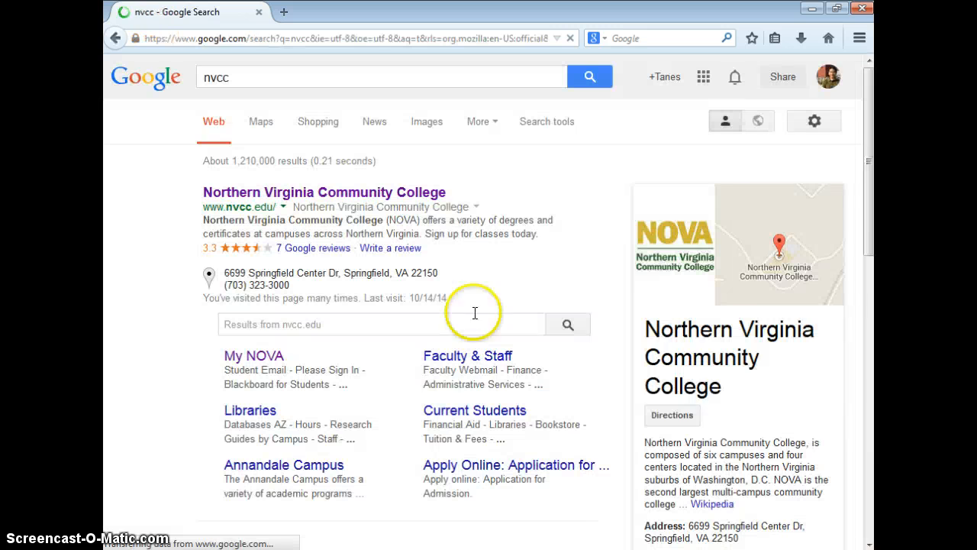
{"action": "left_click", "coordinate": [665, 256]}
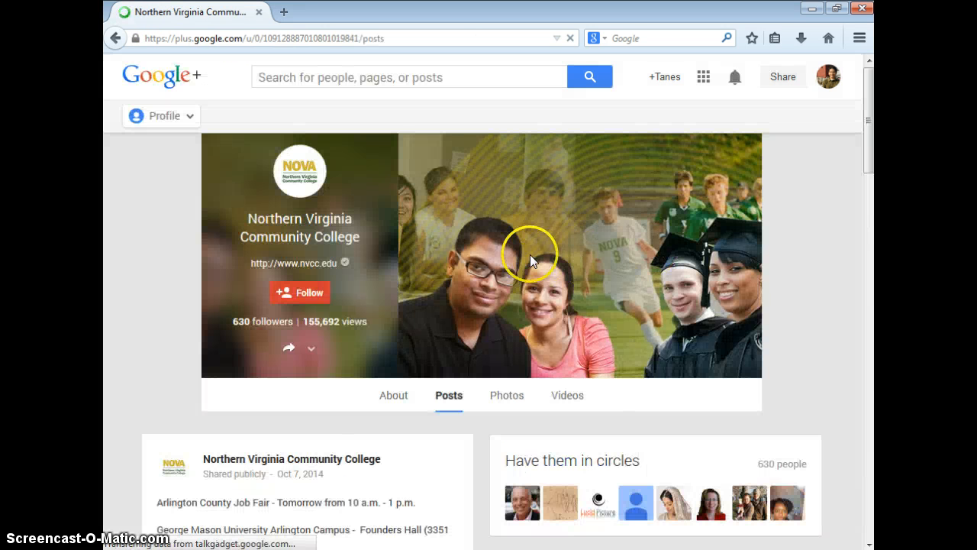
{"action": "left_click", "coordinate": [113, 38]}
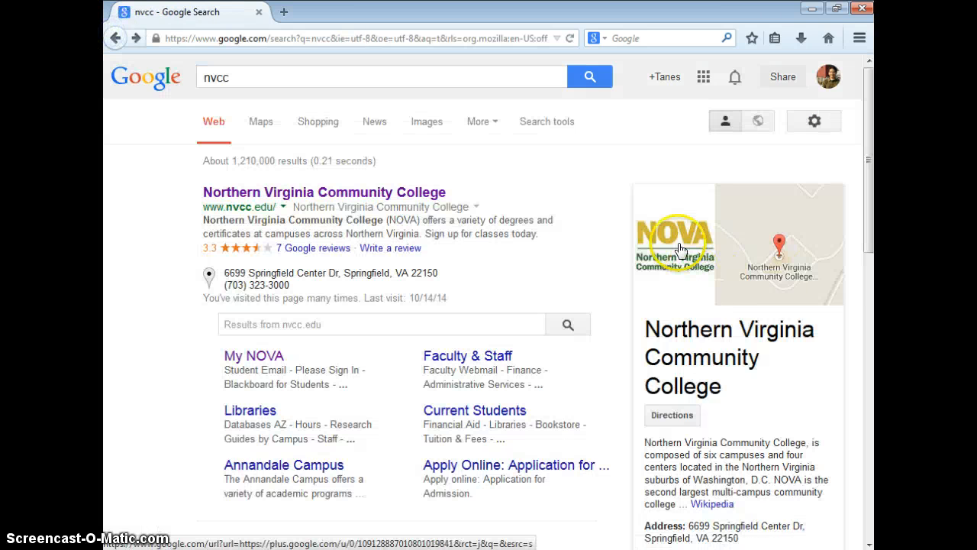
Save the NOVA logo image as a JPEG named nvcc in the Pictures library
{"action": "right_click", "coordinate": [681, 249]}
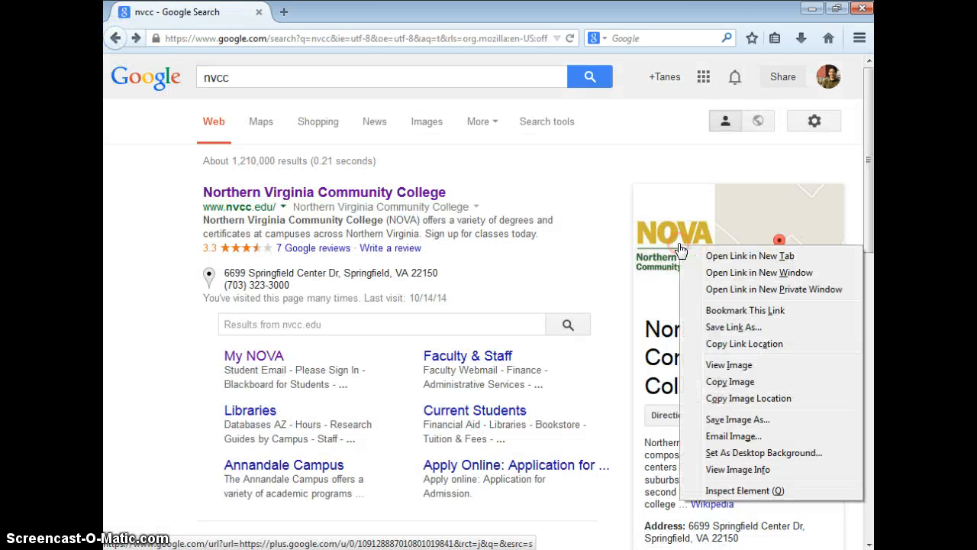
{"action": "left_click", "coordinate": [737, 327]}
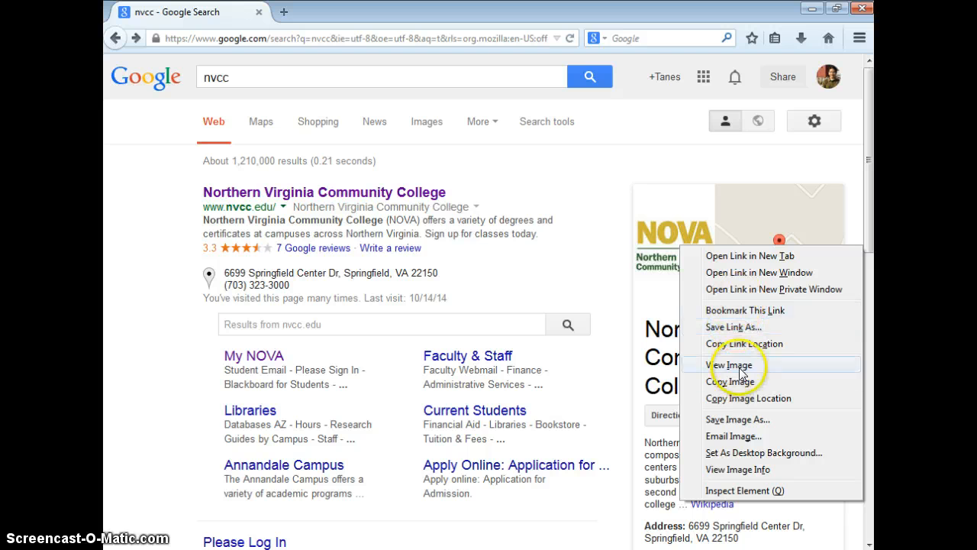
{"action": "left_click", "coordinate": [749, 424]}
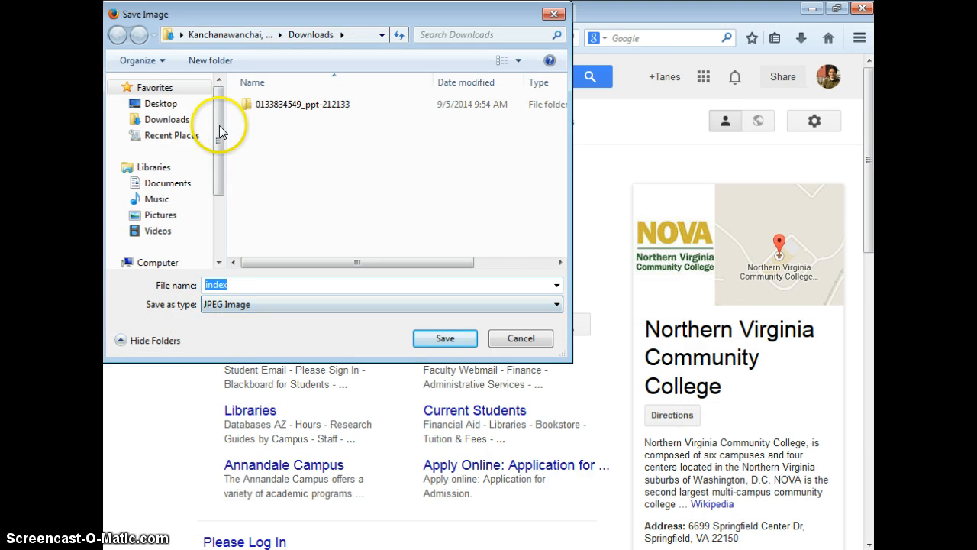
{"action": "left_click_drag", "start_coordinate": [219, 125], "coordinate": [212, 175]}
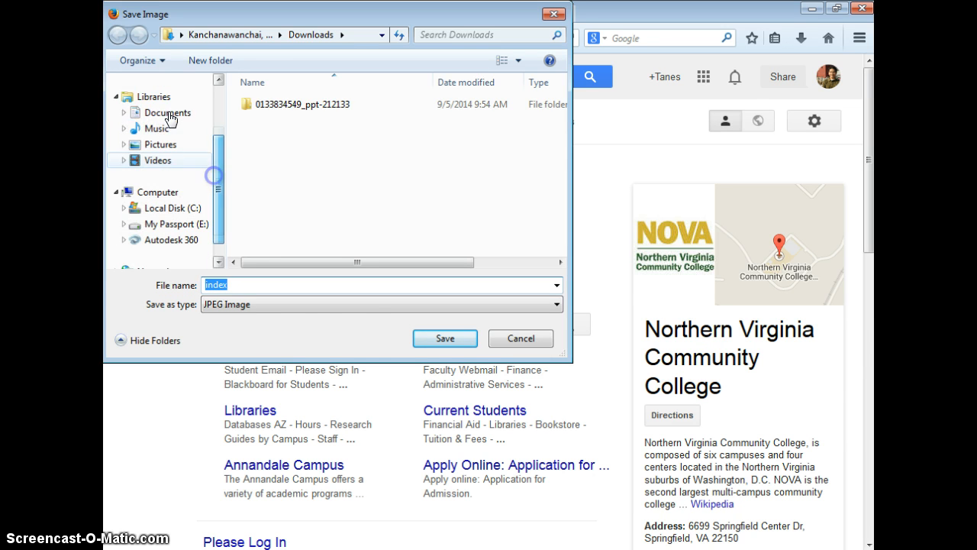
{"action": "left_click", "coordinate": [170, 142]}
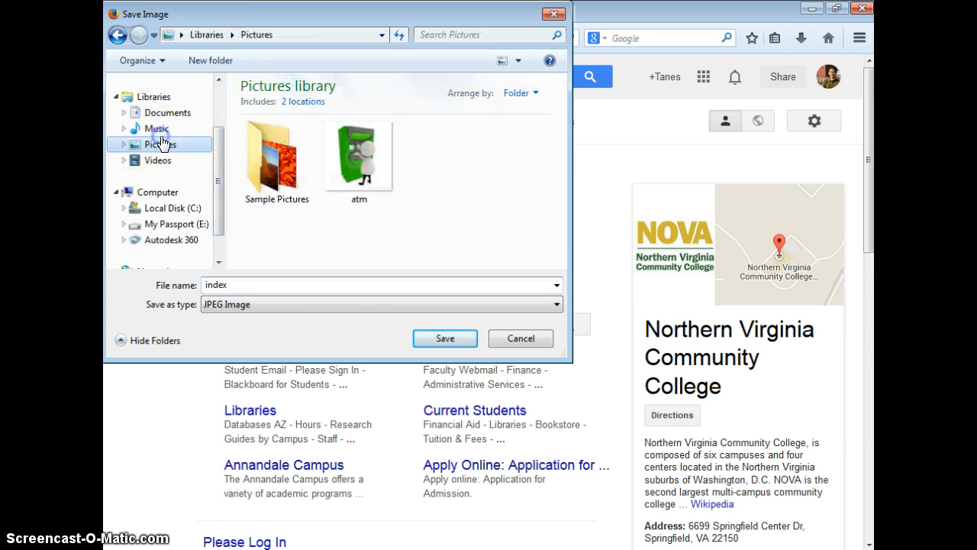
{"action": "left_click", "coordinate": [321, 286]}
{"action": "type", "text": "nvcc"}
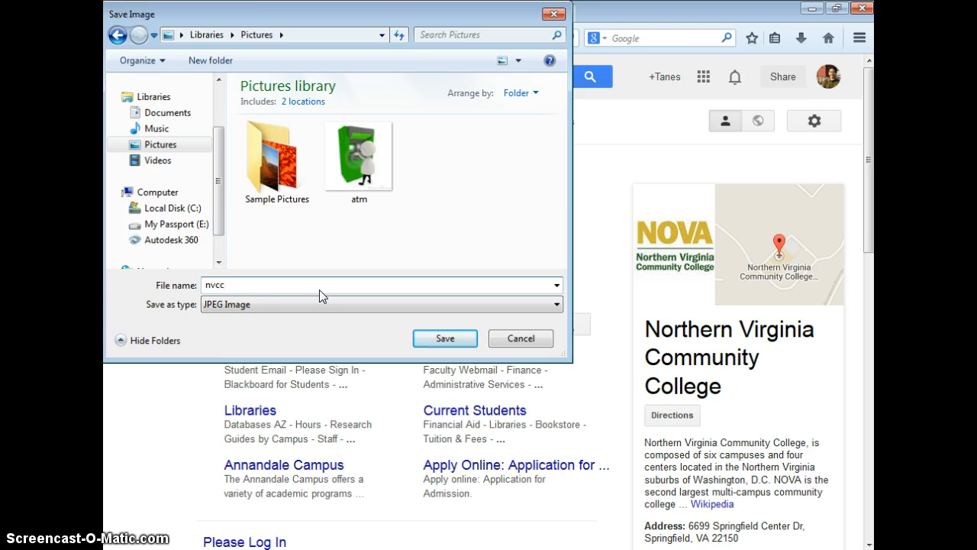
{"action": "key", "text": "Return"}
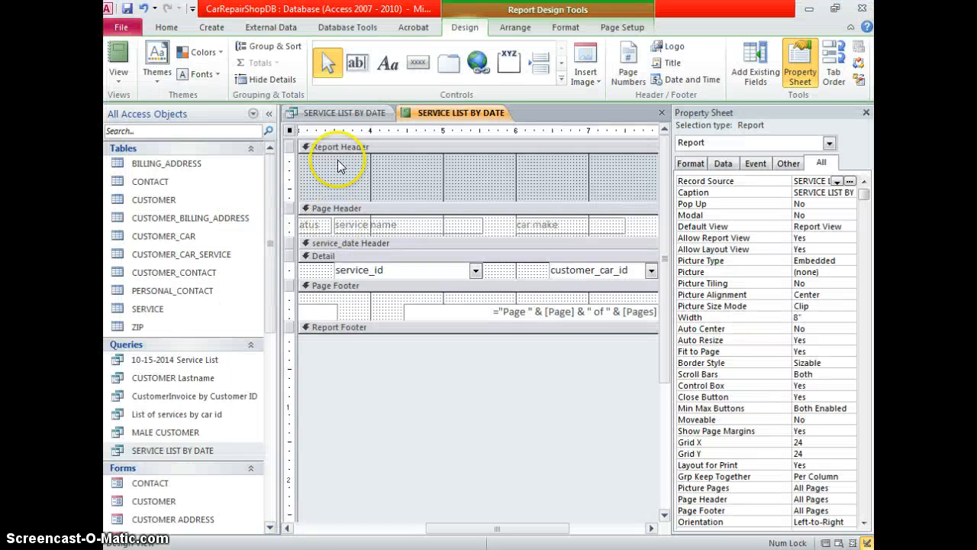
Insert the nvcc picture from the Pictures library into the report header
{"action": "left_click", "coordinate": [393, 157]}
{"action": "left_click", "coordinate": [600, 82]}
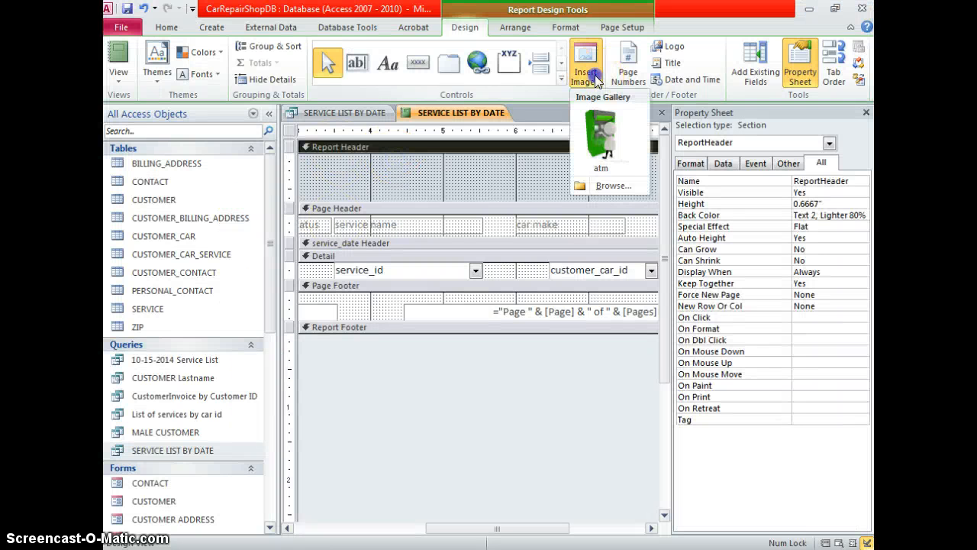
{"action": "left_click", "coordinate": [614, 186]}
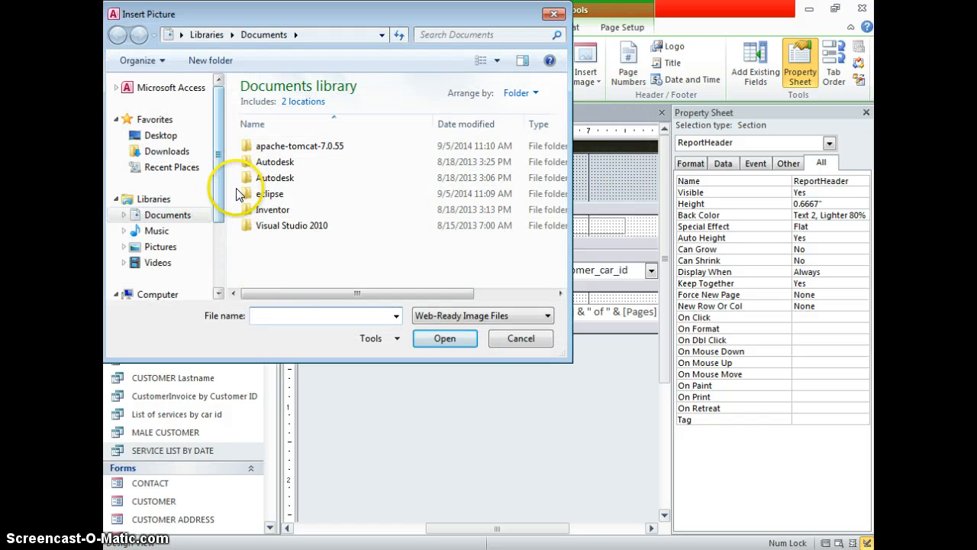
{"action": "left_click_drag", "start_coordinate": [214, 192], "coordinate": [214, 197]}
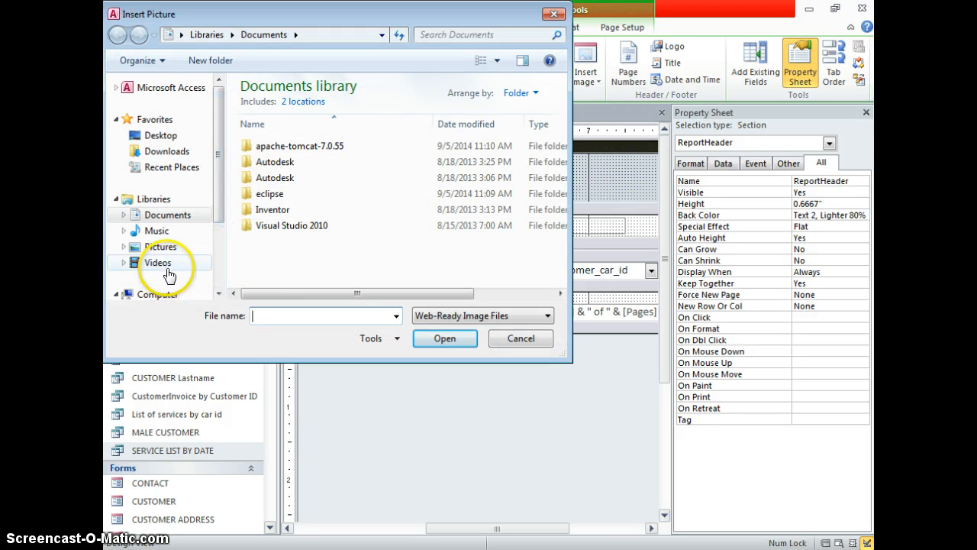
{"action": "left_click", "coordinate": [160, 263]}
{"action": "left_click", "coordinate": [168, 249]}
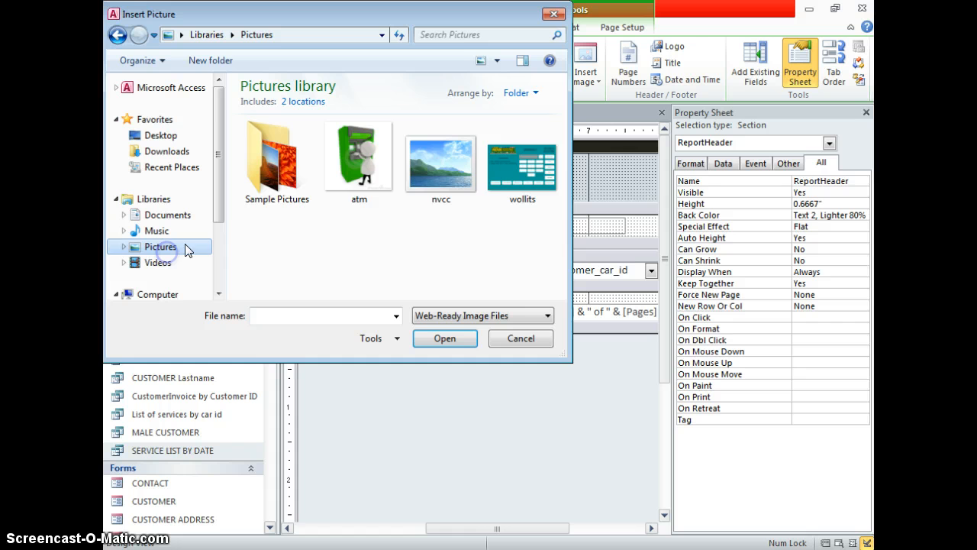
{"action": "double_click", "coordinate": [454, 193]}
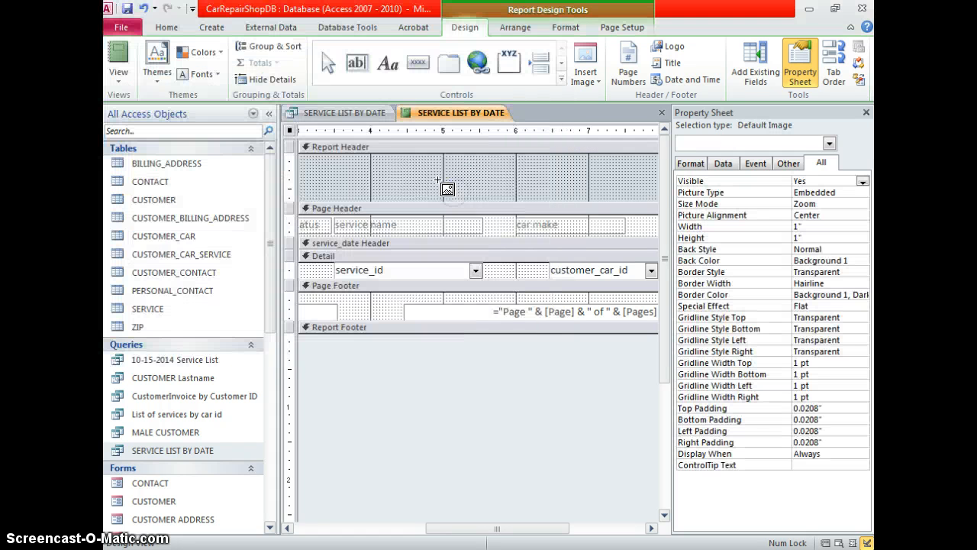
Place the NOVA logo in the centre of the header and switch to Report View
{"action": "left_click_drag", "start_coordinate": [377, 161], "coordinate": [551, 196]}
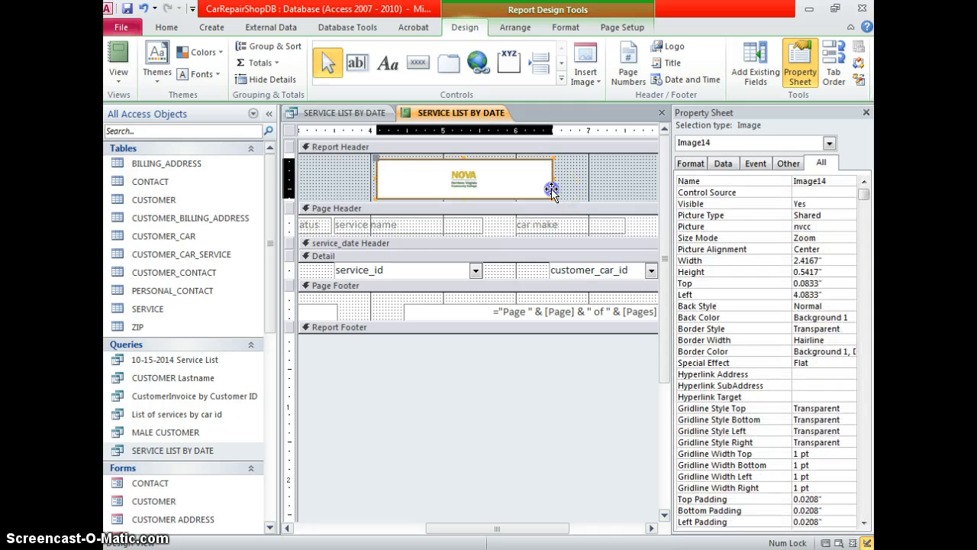
{"action": "left_click", "coordinate": [582, 181]}
{"action": "left_click", "coordinate": [462, 179]}
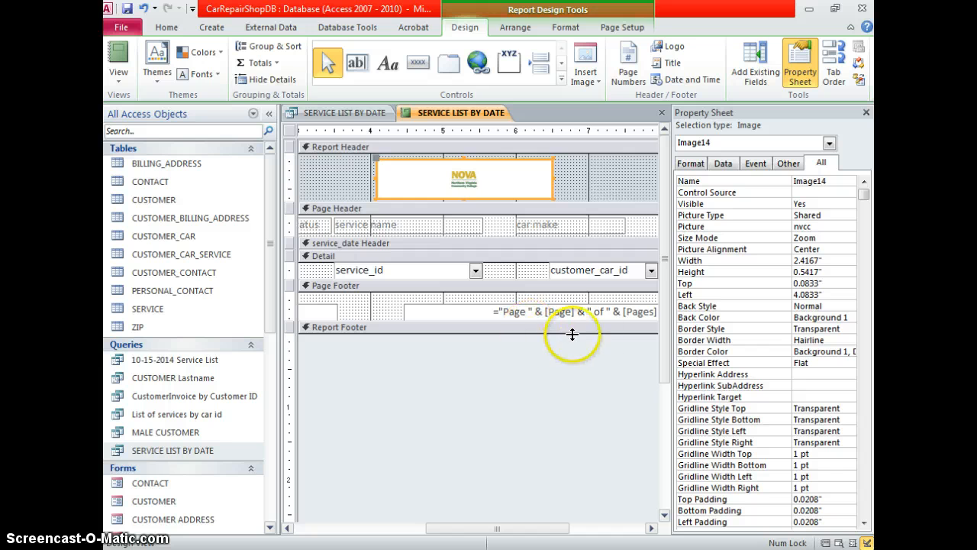
{"action": "mouse_move", "coordinate": [668, 299]}
{"action": "left_mouse_down"}
{"action": "mouse_move", "coordinate": [667, 316]}
{"action": "mouse_move", "coordinate": [666, 294]}
{"action": "left_mouse_up"}
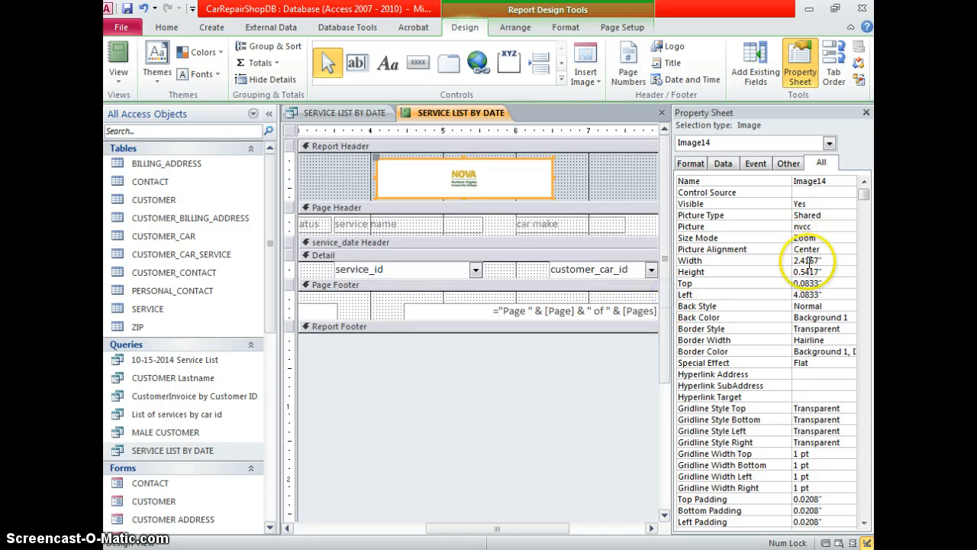
{"action": "left_click", "coordinate": [605, 161]}
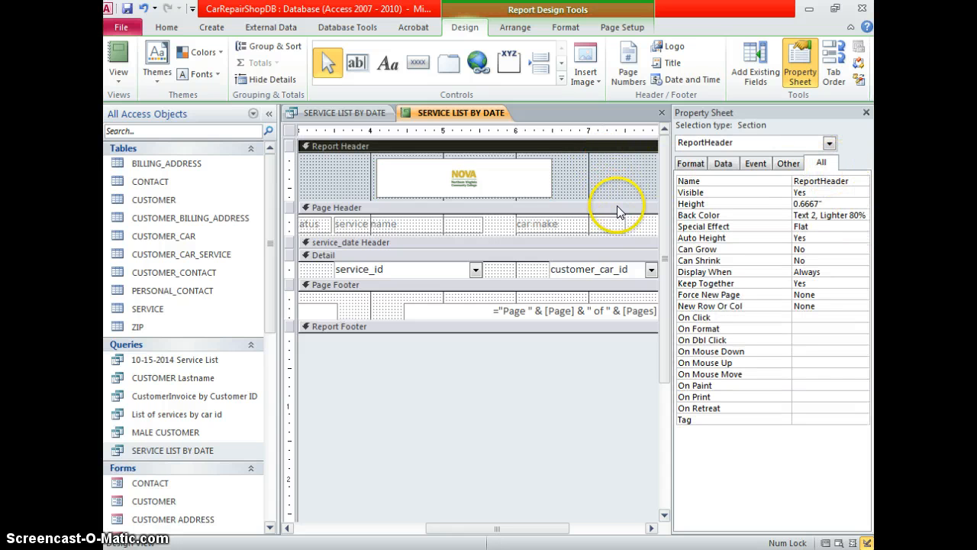
{"action": "left_click", "coordinate": [547, 271]}
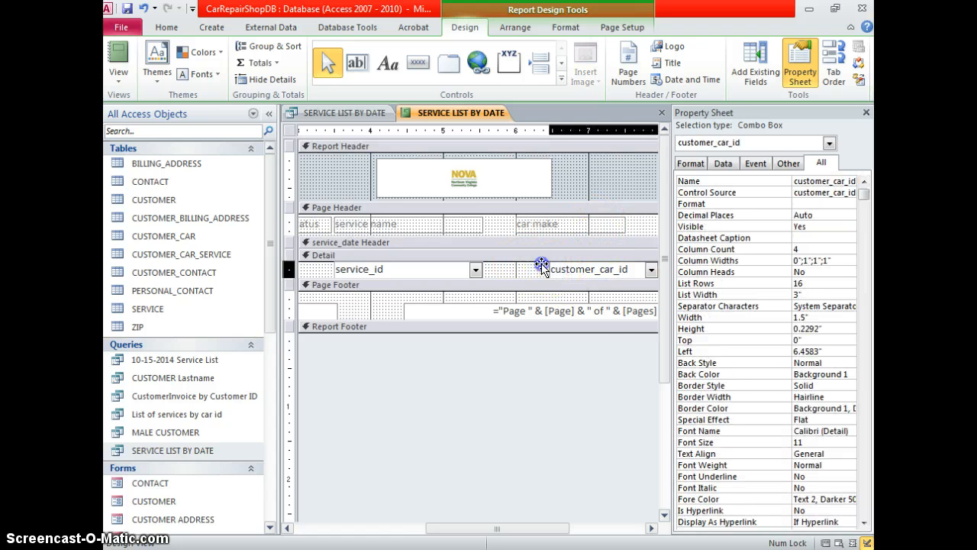
{"action": "left_click", "coordinate": [119, 61]}
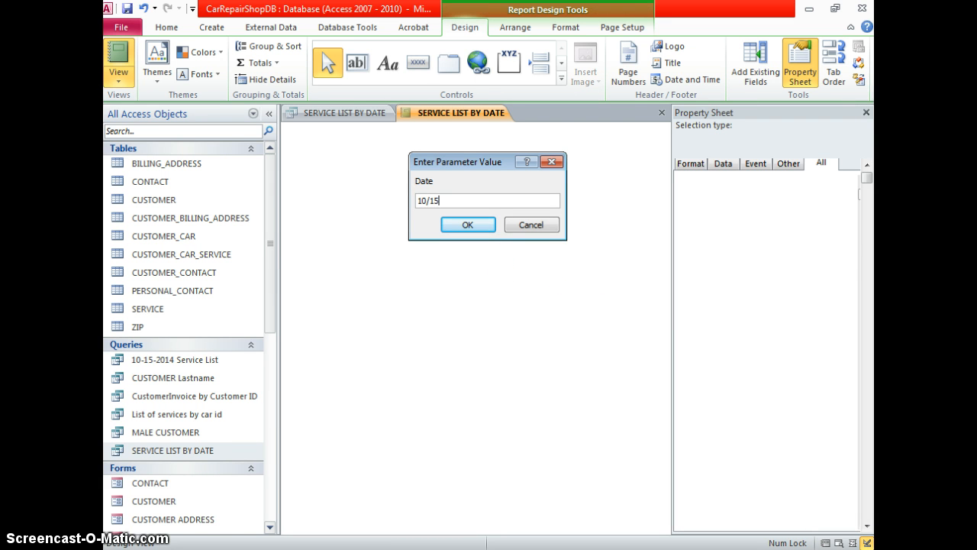
Run the report for date 10/15/2014, collapse the Navigation Pane, and save it
{"action": "type", "text": "10/15/2014"}
{"action": "key", "text": "Return"}
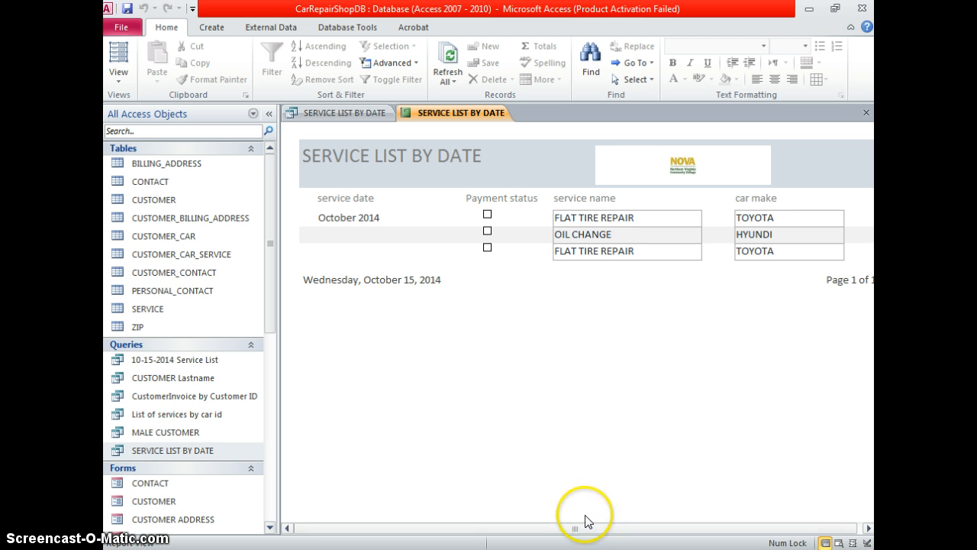
{"action": "left_click", "coordinate": [269, 113]}
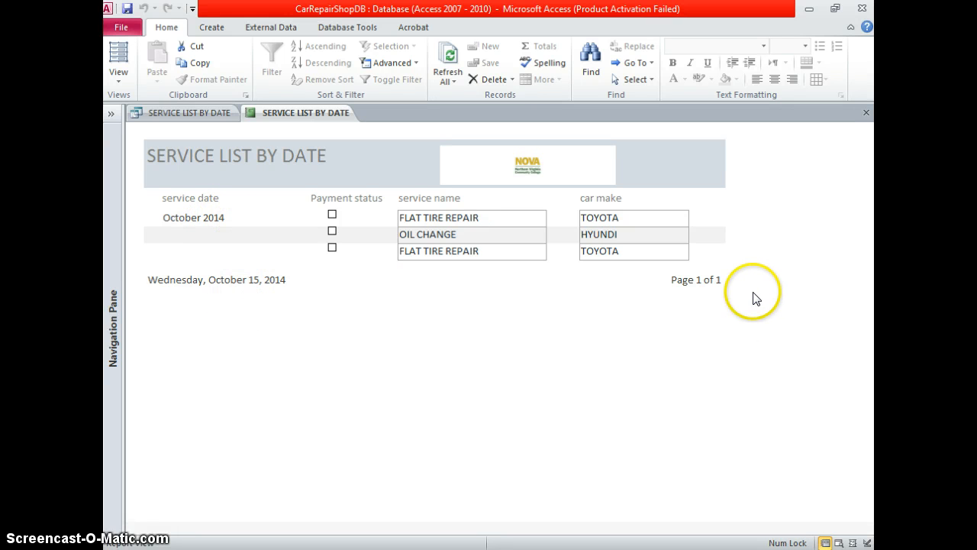
{"action": "left_click", "coordinate": [127, 9]}
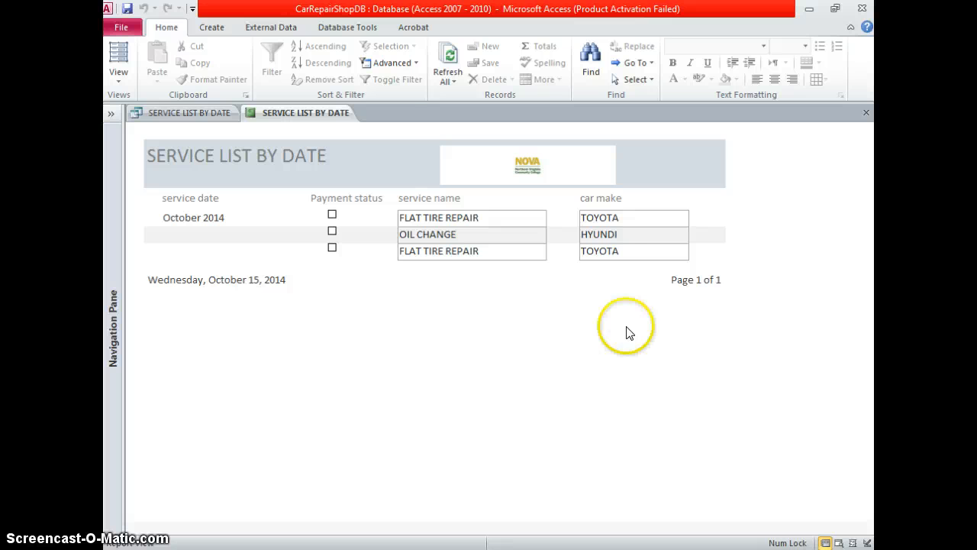
Browse the report views list and the Create and External Data commands
{"action": "left_click", "coordinate": [114, 80]}
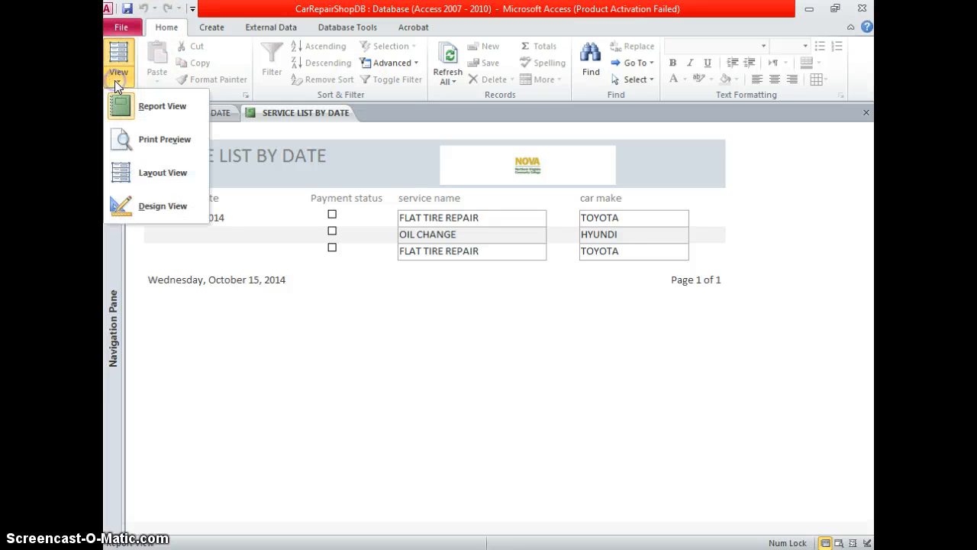
{"action": "left_click", "coordinate": [204, 29]}
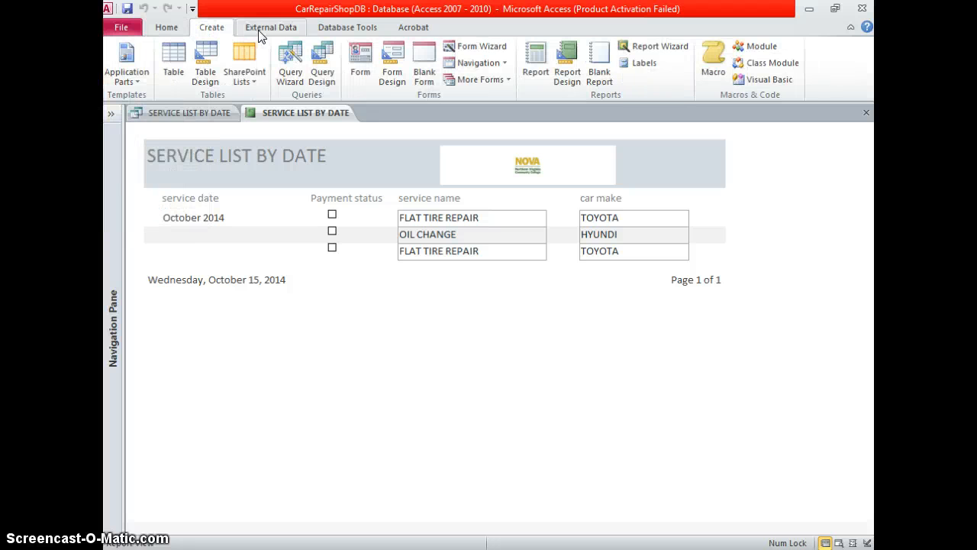
{"action": "left_click", "coordinate": [278, 30]}
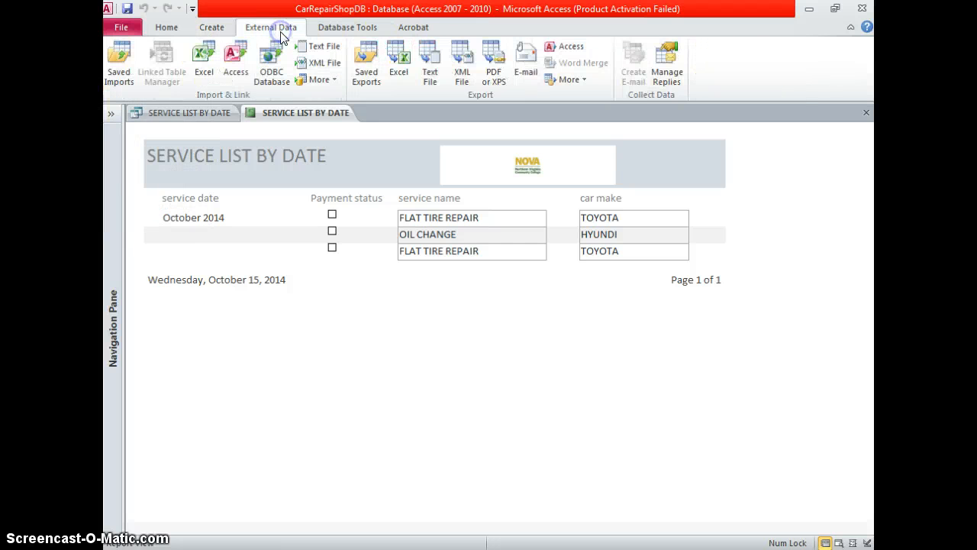
{"action": "left_click", "coordinate": [223, 30]}
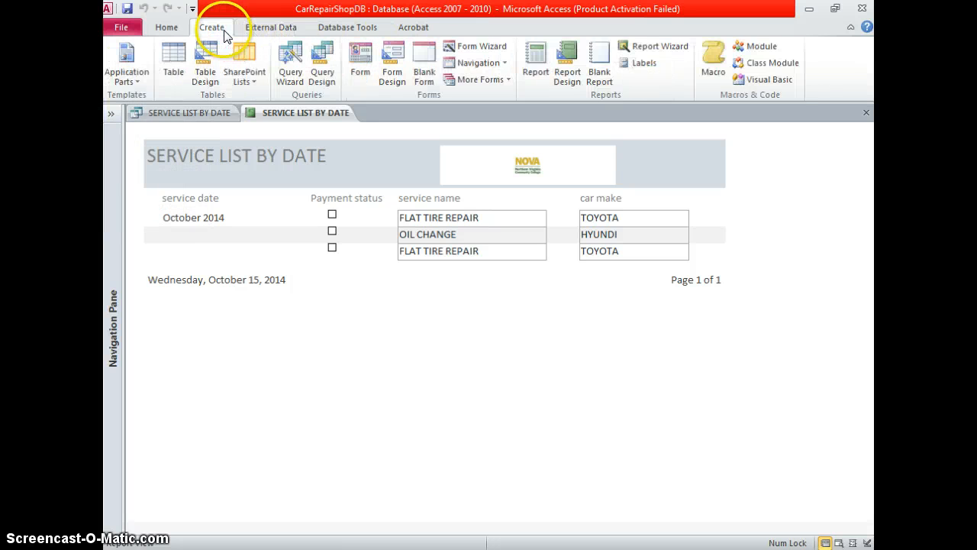
Start a new query design based on the CUSTOMER_CAR_SERVICE table
{"action": "left_click", "coordinate": [319, 68]}
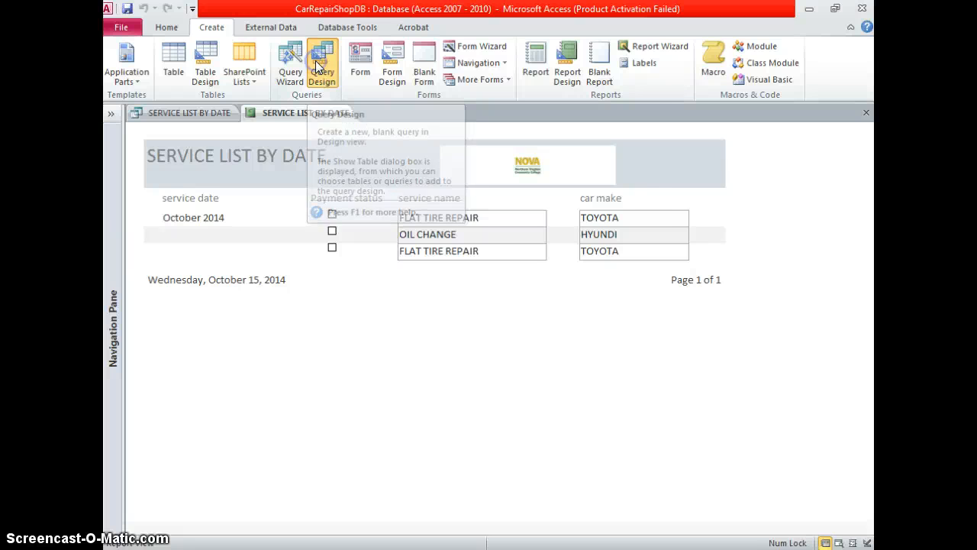
{"action": "left_click", "coordinate": [405, 326]}
{"action": "left_click_drag", "start_coordinate": [405, 325], "coordinate": [403, 274]}
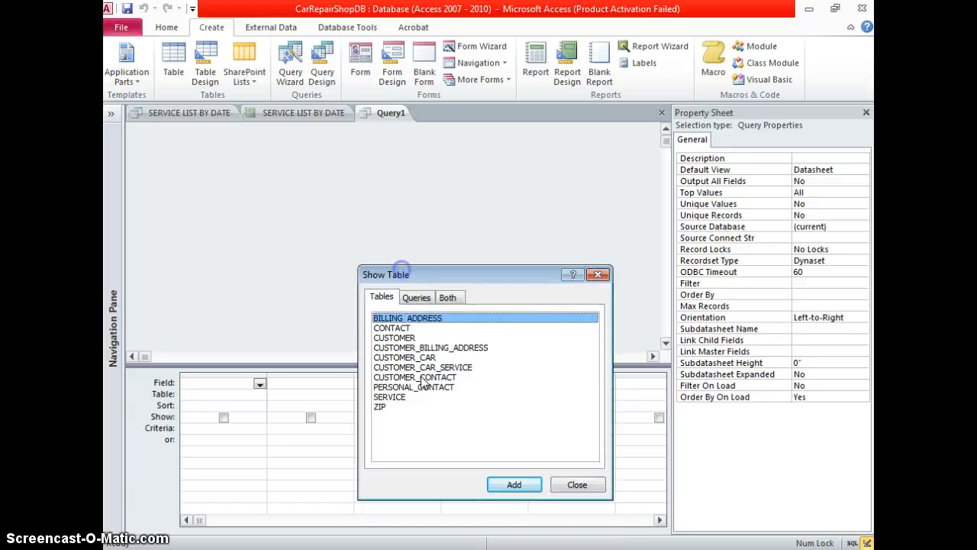
{"action": "left_click", "coordinate": [437, 367]}
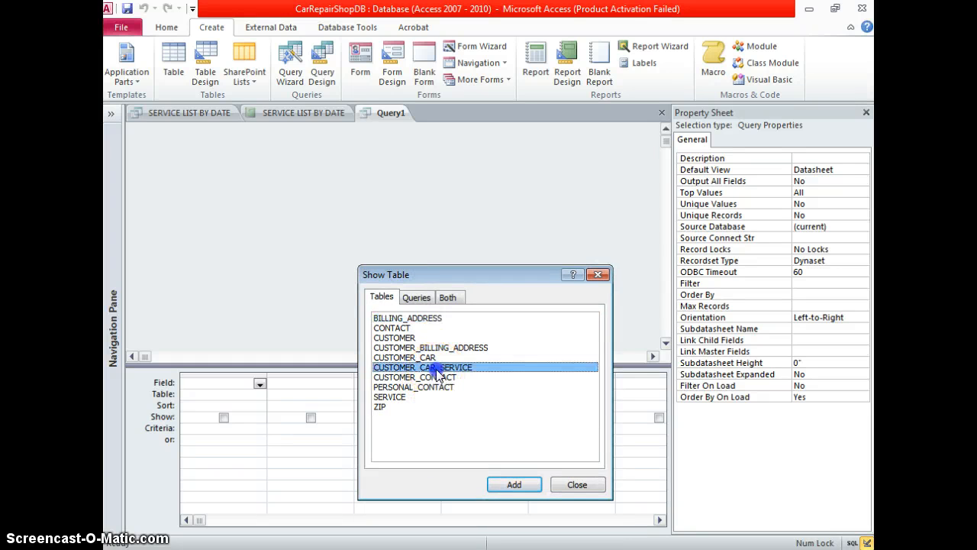
{"action": "left_click", "coordinate": [525, 484]}
{"action": "left_click", "coordinate": [577, 485]}
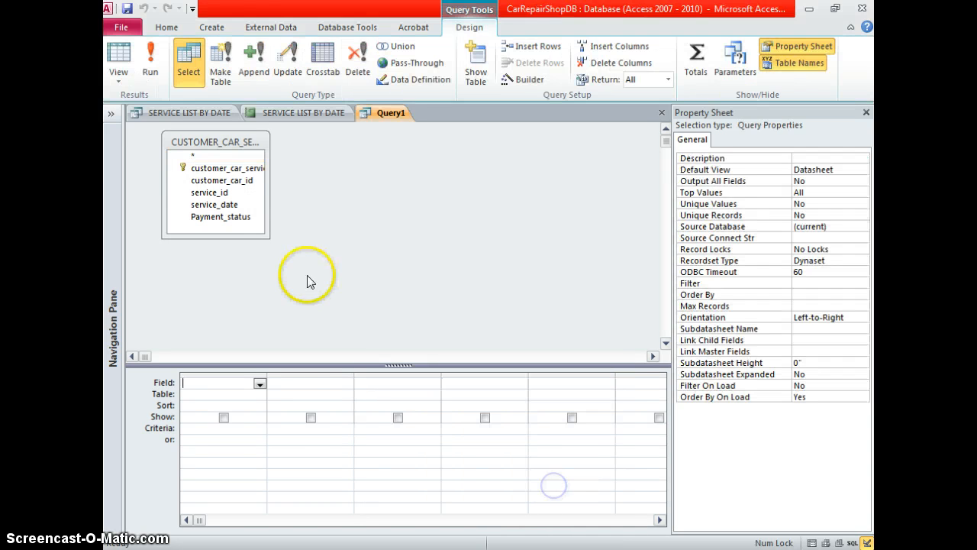
{"action": "left_click_drag", "start_coordinate": [269, 237], "coordinate": [307, 237]}
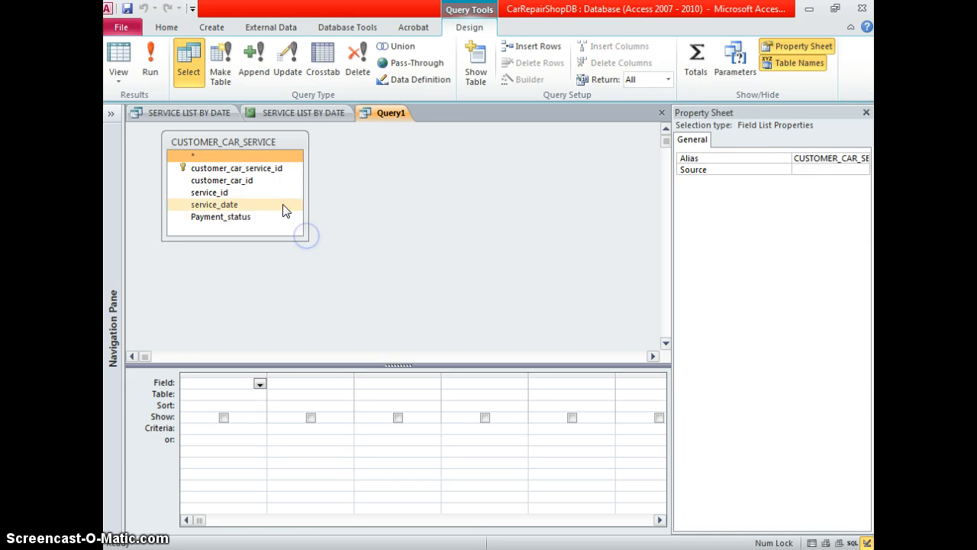
Fill the grid columns with service_date, service_id, customer_car_id and Payment_status
{"action": "left_click", "coordinate": [261, 383]}
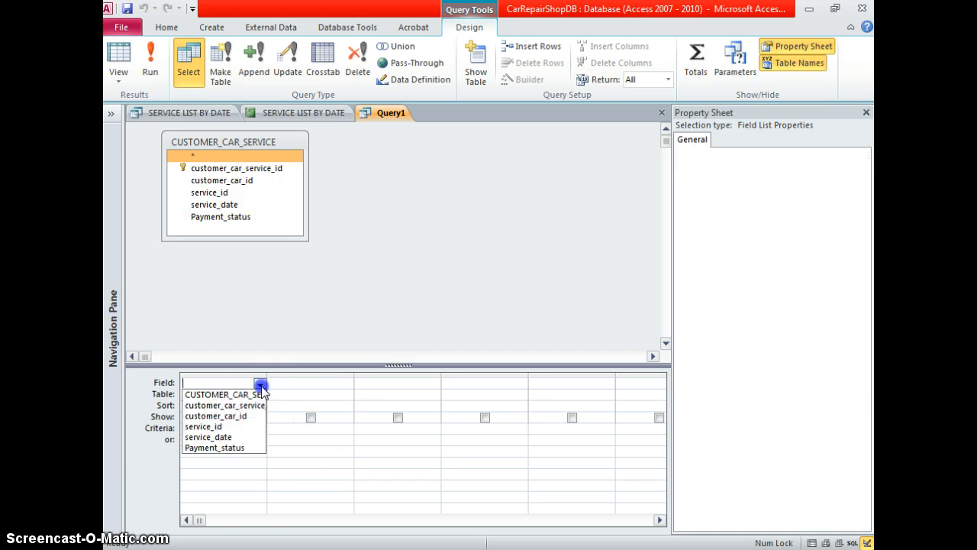
{"action": "left_click", "coordinate": [246, 437]}
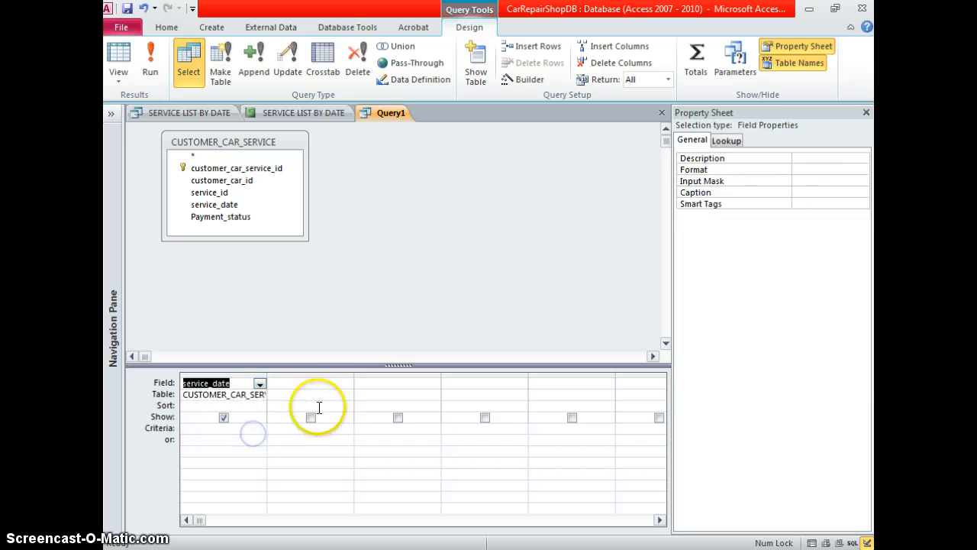
{"action": "left_click", "coordinate": [341, 384]}
{"action": "left_click", "coordinate": [346, 384]}
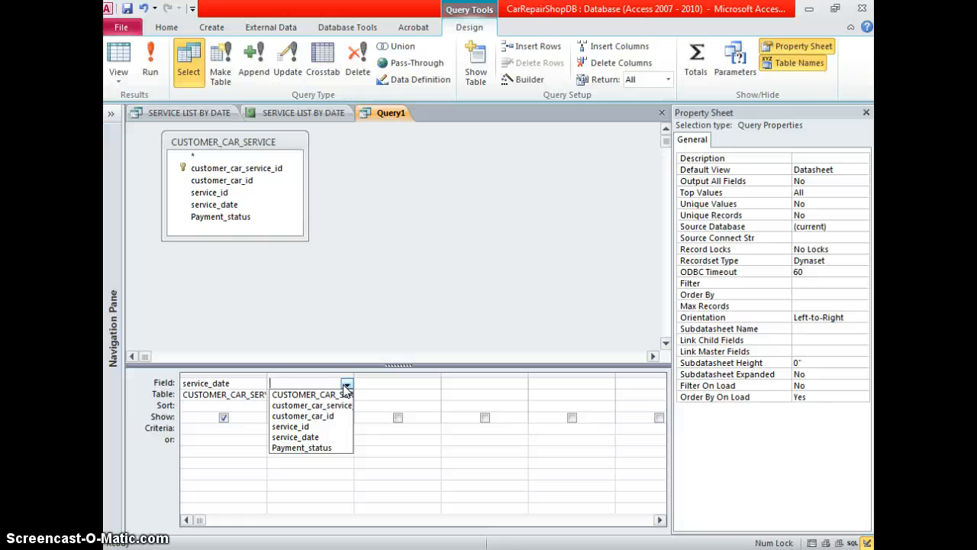
{"action": "left_click", "coordinate": [340, 433]}
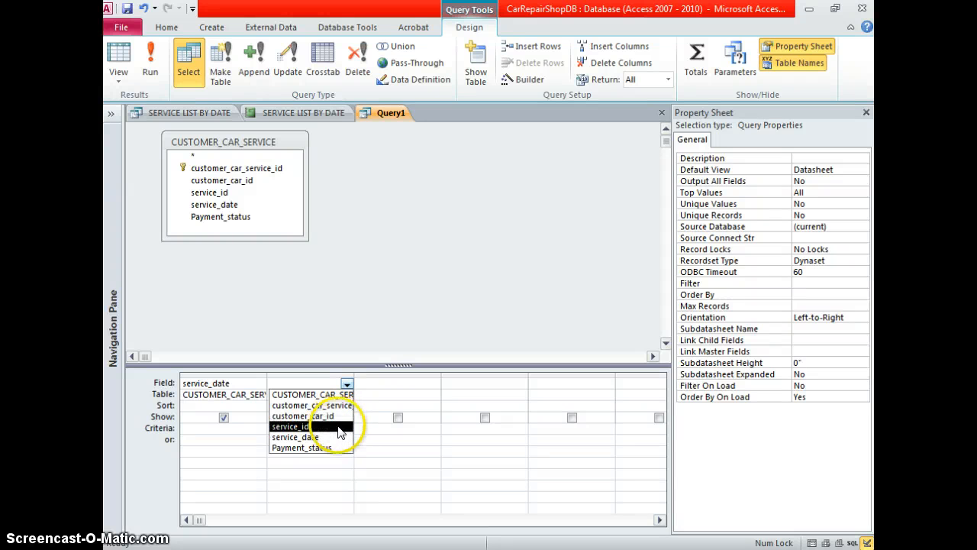
{"action": "left_click", "coordinate": [433, 385]}
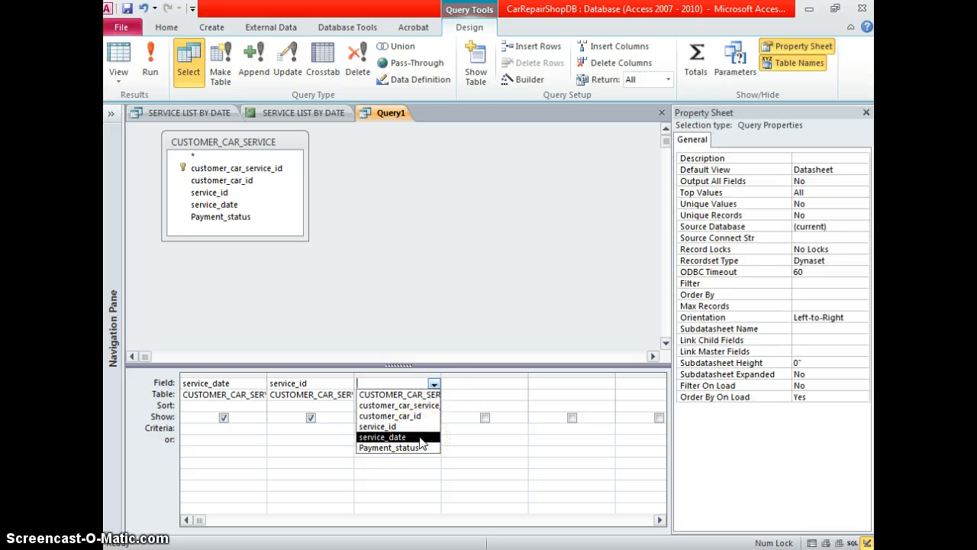
{"action": "left_click", "coordinate": [419, 416]}
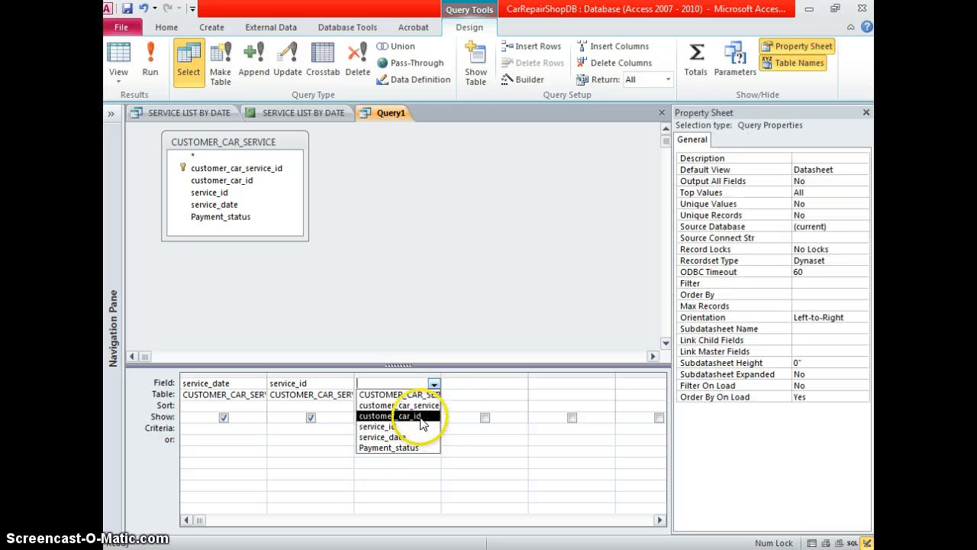
{"action": "left_click", "coordinate": [488, 391]}
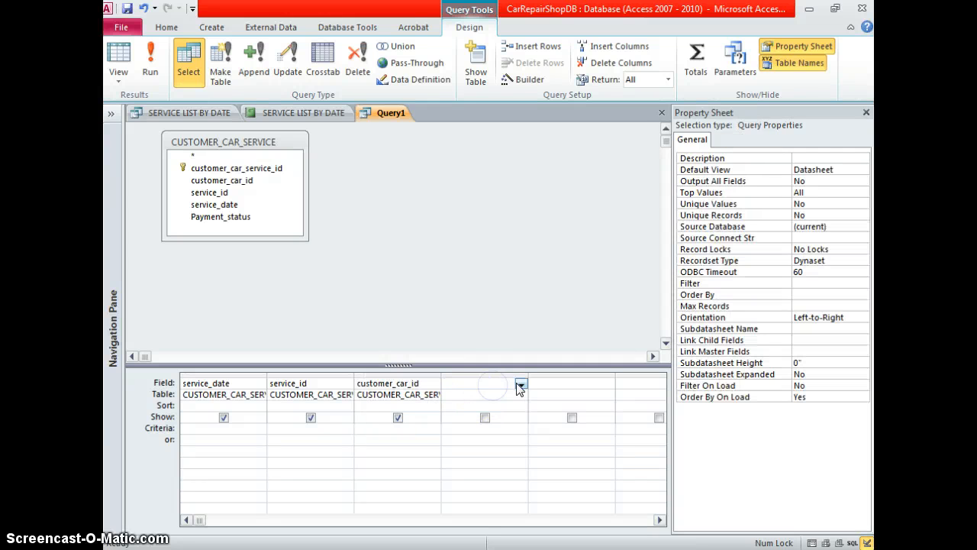
{"action": "left_click", "coordinate": [520, 384]}
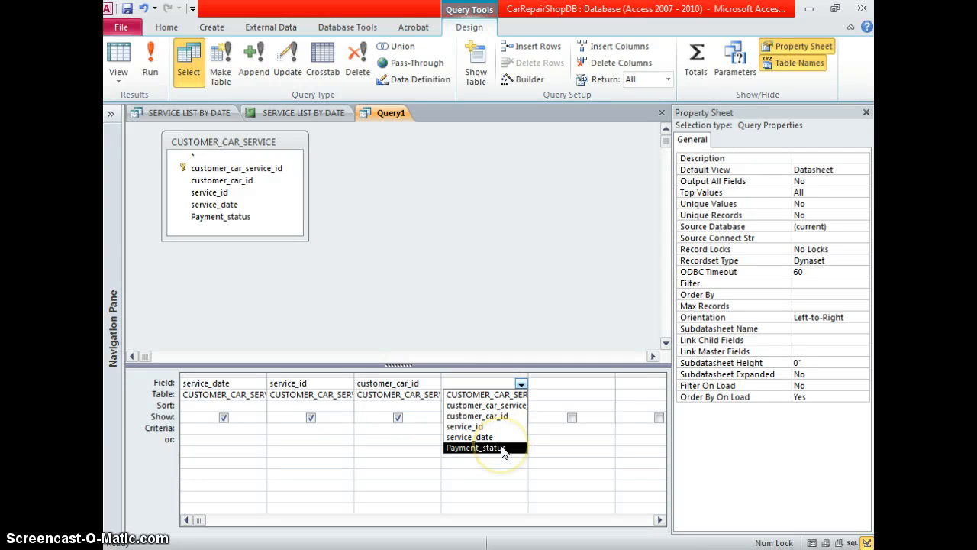
{"action": "left_click", "coordinate": [502, 449]}
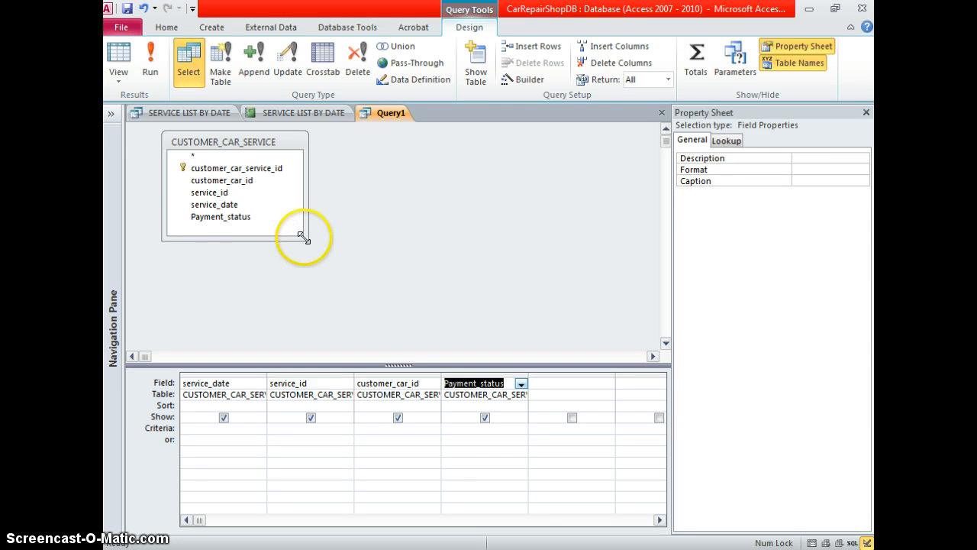
{"action": "left_click_drag", "start_coordinate": [308, 240], "coordinate": [327, 234]}
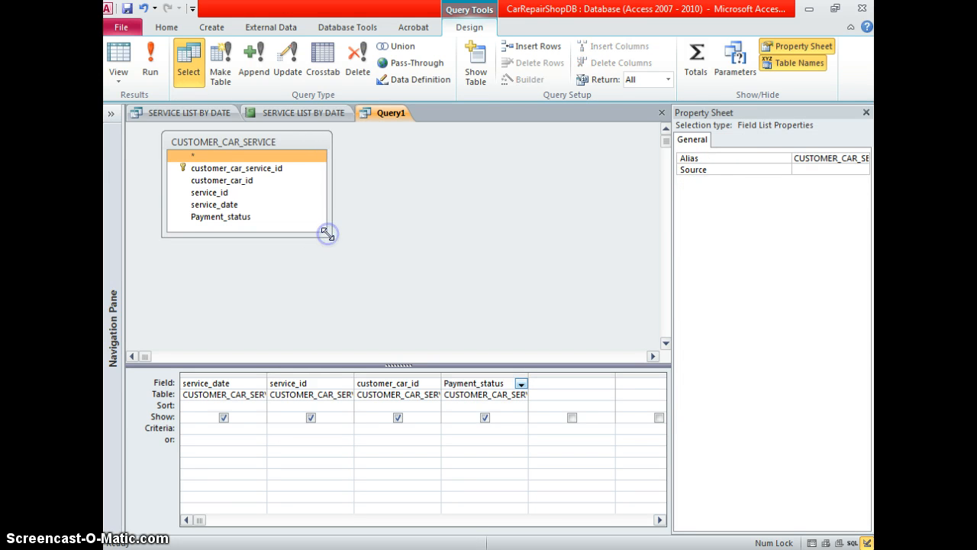
Join the SERVICE table, add its cost field as column 5, and run the query
{"action": "left_click", "coordinate": [111, 116]}
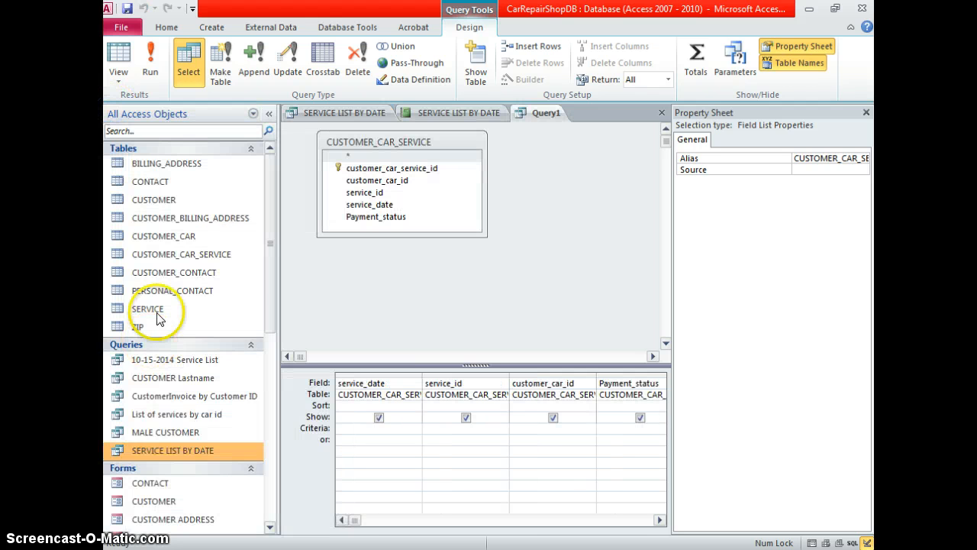
{"action": "left_click_drag", "start_coordinate": [150, 319], "coordinate": [536, 262]}
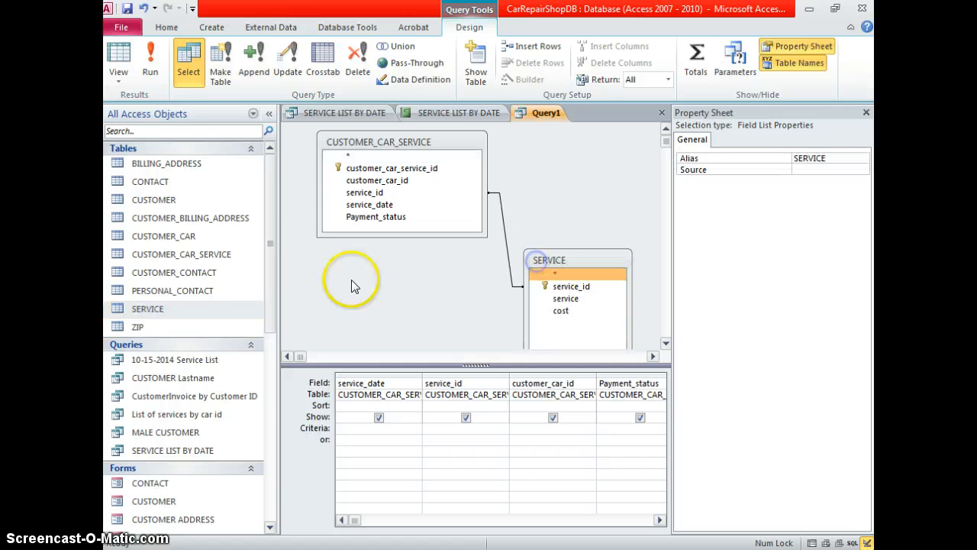
{"action": "left_click", "coordinate": [582, 311]}
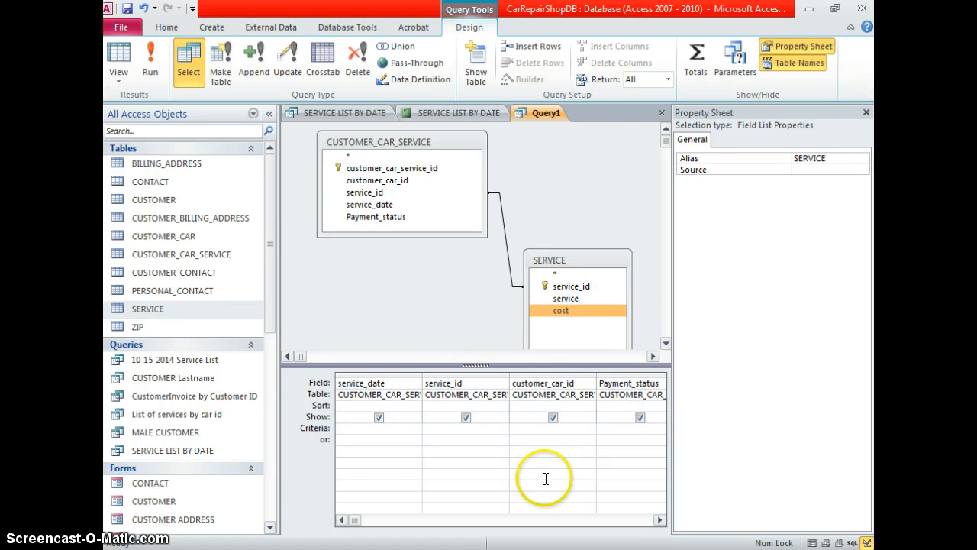
{"action": "left_click", "coordinate": [867, 112]}
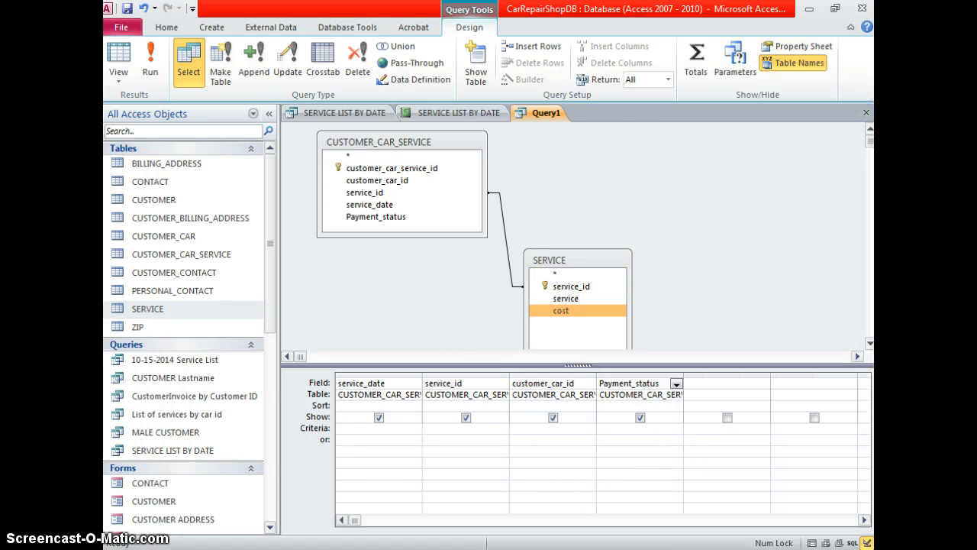
{"action": "left_click", "coordinate": [766, 387]}
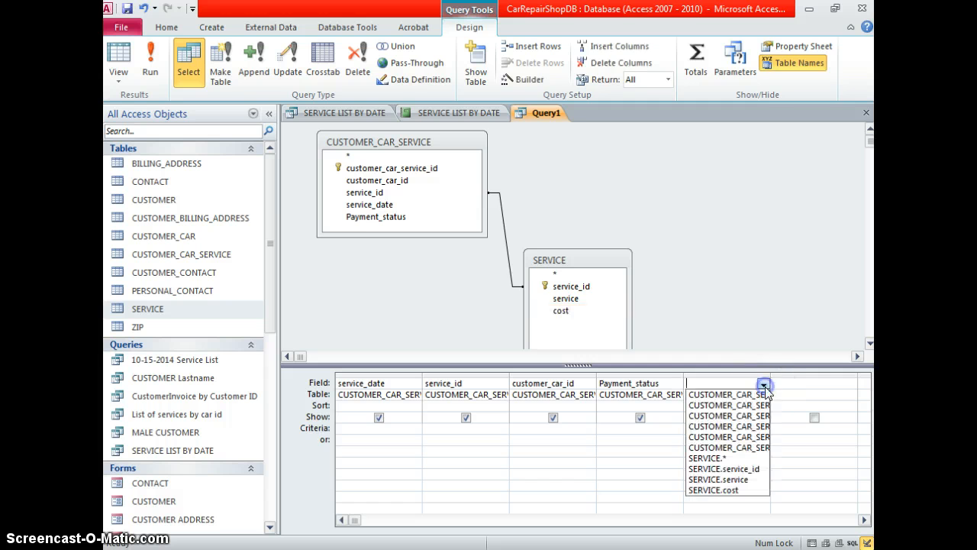
{"action": "left_click", "coordinate": [749, 487]}
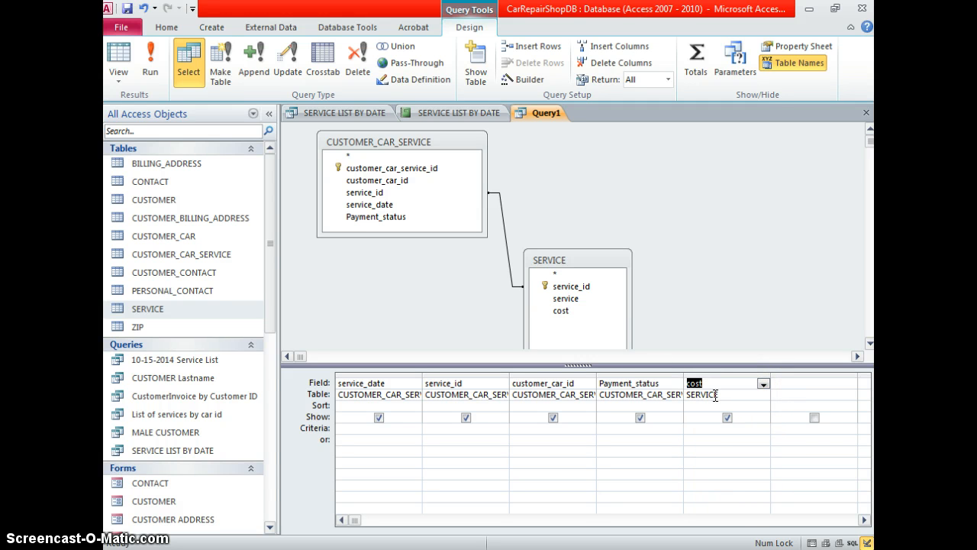
{"action": "left_click", "coordinate": [153, 61]}
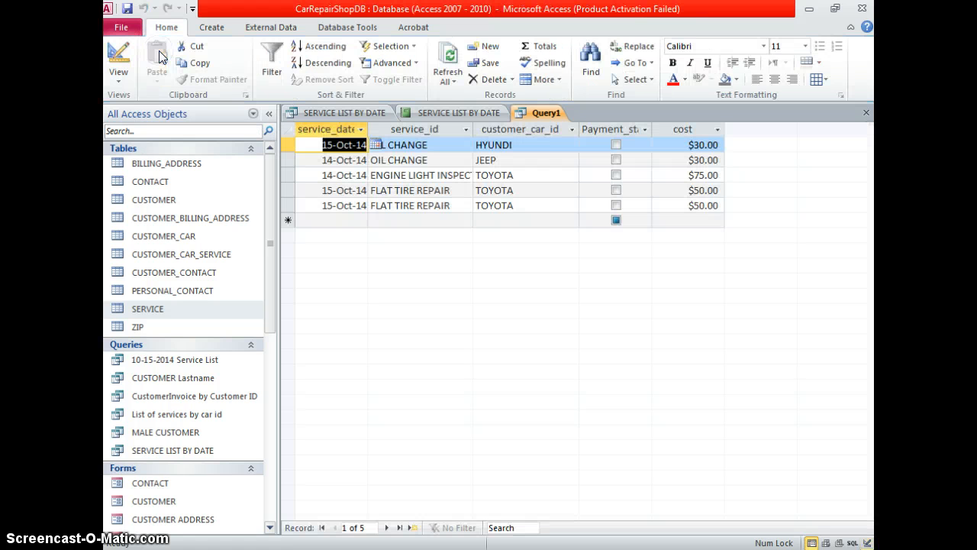
{"action": "left_click", "coordinate": [762, 303]}
Save the query under the name REVENUE BY DATE
{"action": "left_click", "coordinate": [127, 9]}
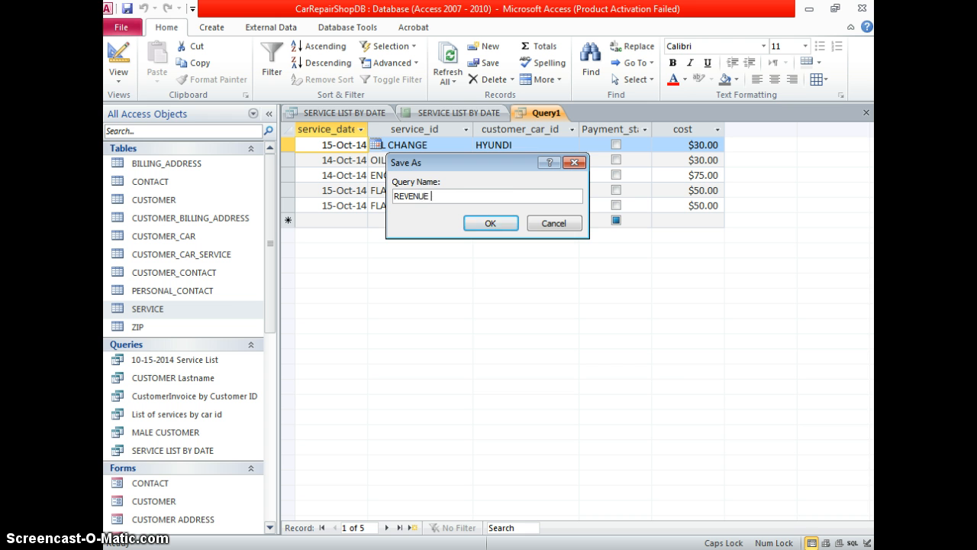
{"action": "key", "text": "Return"}
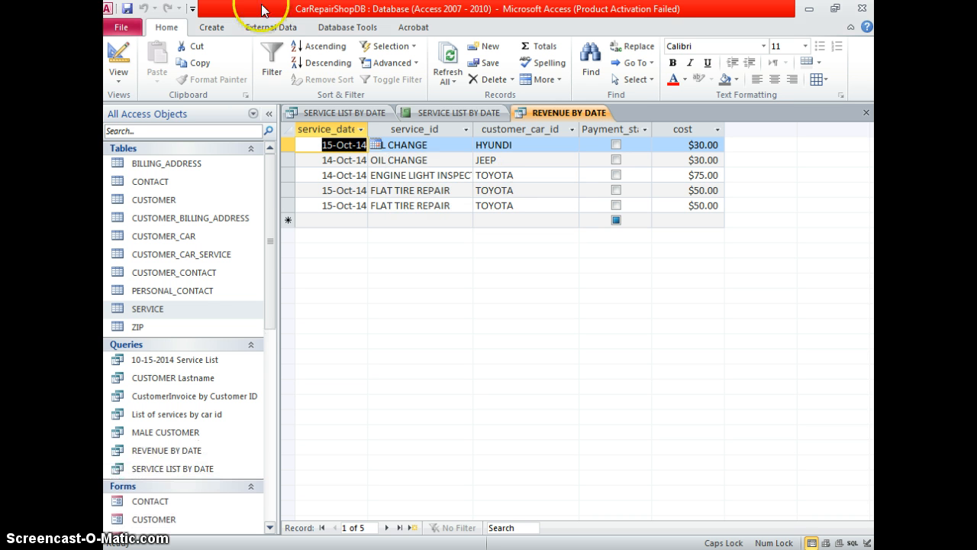
{"action": "left_click", "coordinate": [221, 31]}
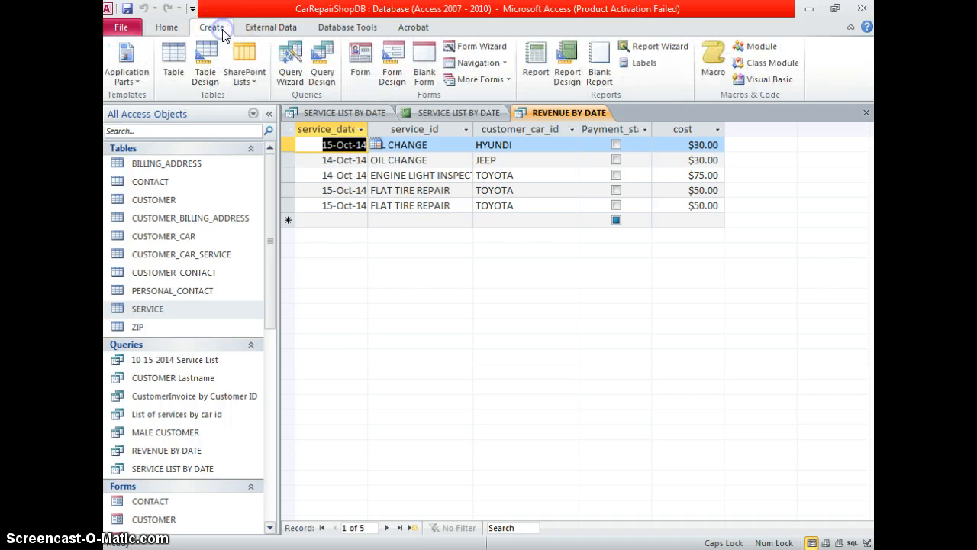
Start a Report Wizard with all five REVENUE BY DATE fields, viewed by SERVICE
{"action": "left_click", "coordinate": [664, 49]}
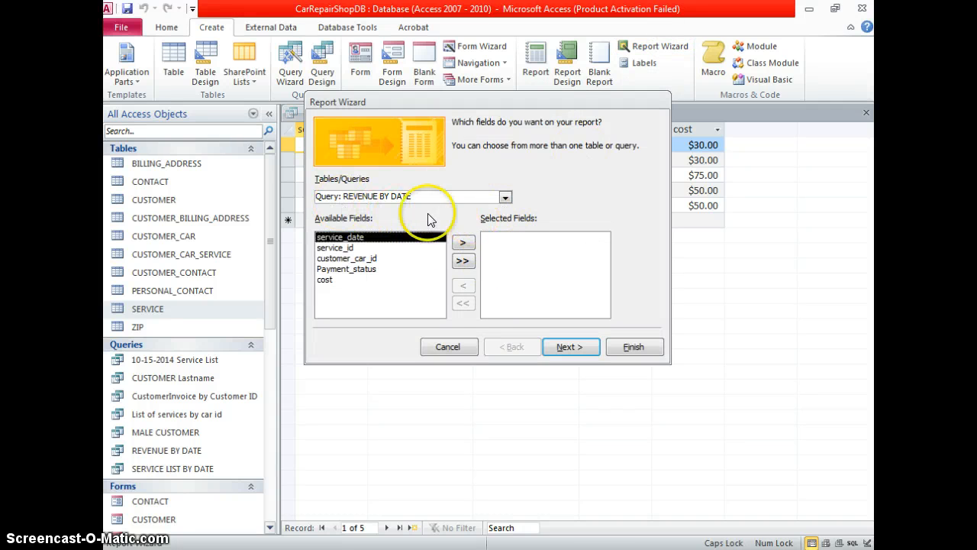
{"action": "left_click", "coordinate": [461, 261]}
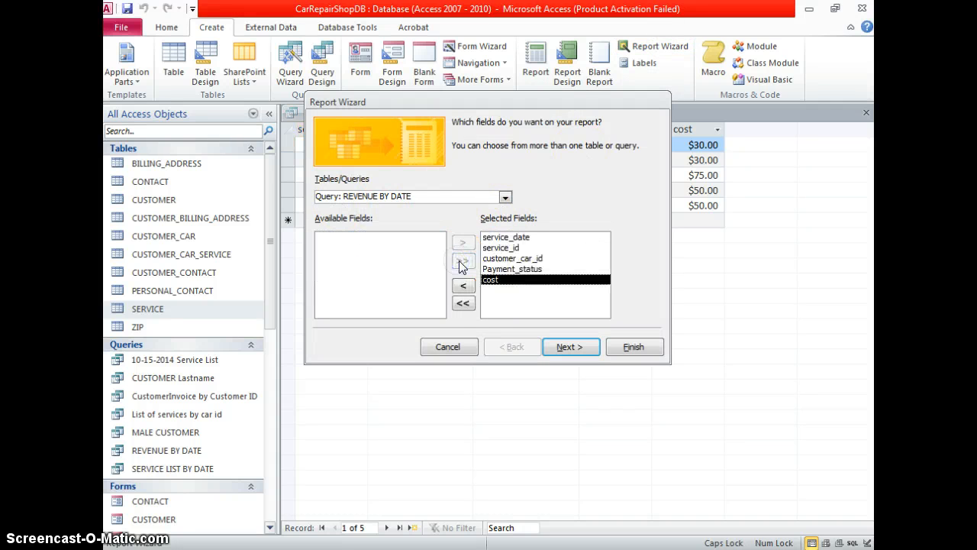
{"action": "left_click", "coordinate": [546, 347]}
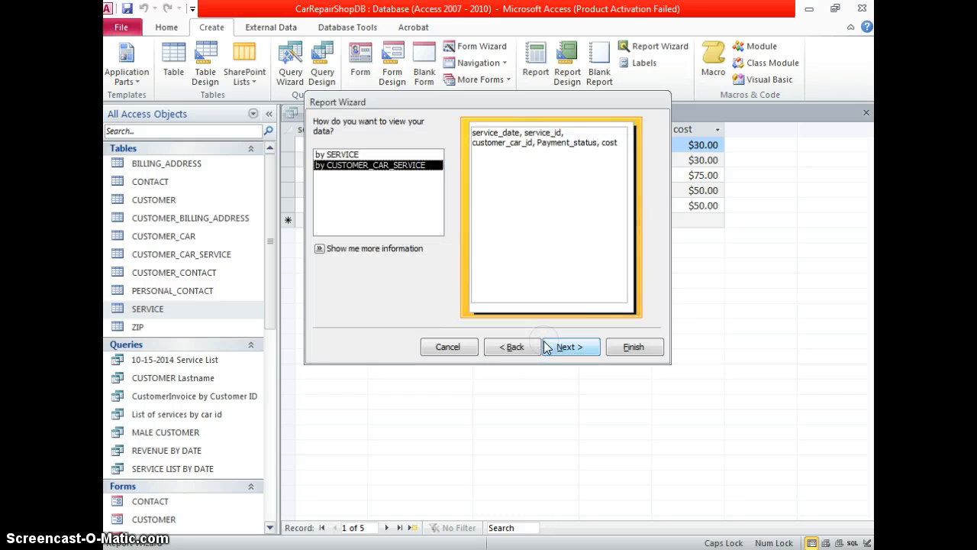
{"action": "left_click", "coordinate": [397, 162]}
{"action": "left_click", "coordinate": [413, 163]}
{"action": "left_click", "coordinate": [402, 168]}
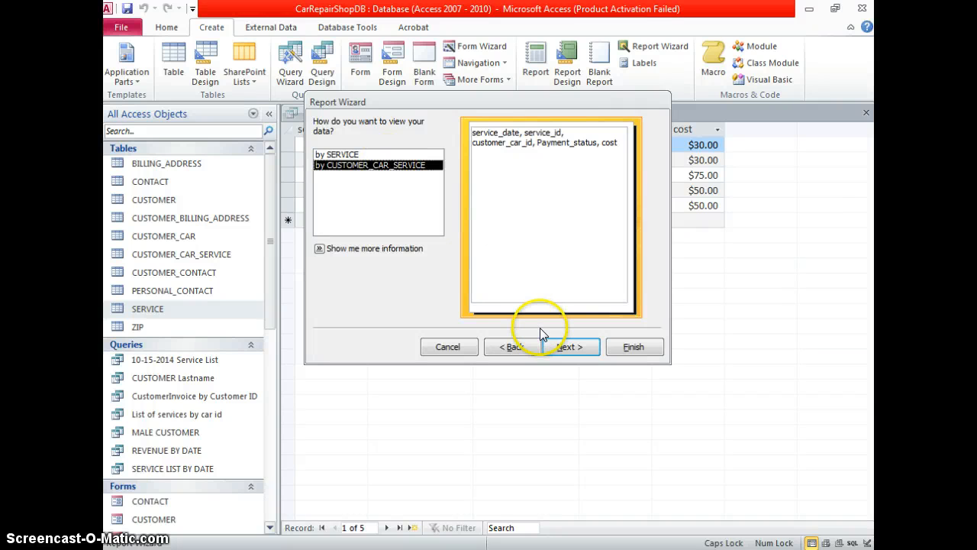
{"action": "left_click", "coordinate": [384, 156]}
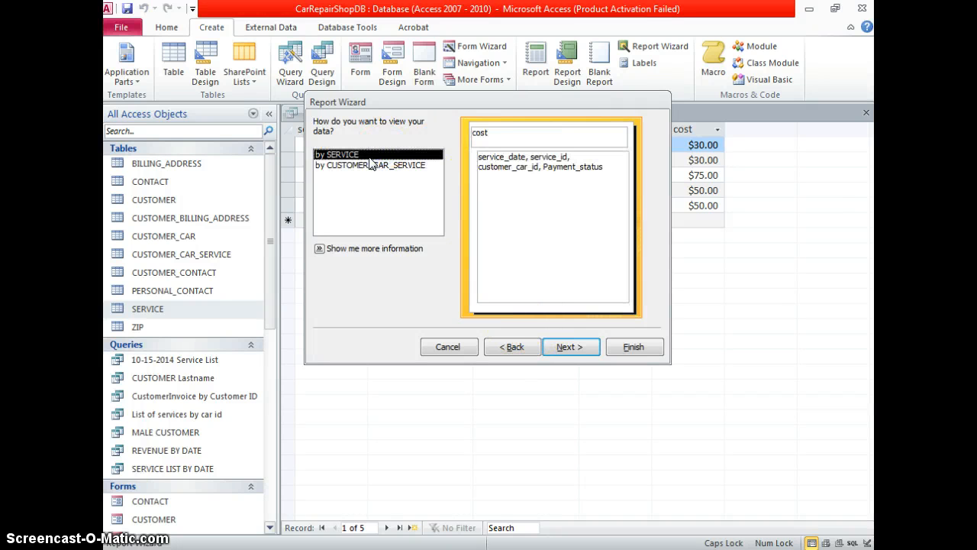
Revisit the chosen fields, then open the wizard's tips on grouping records
{"action": "left_click", "coordinate": [528, 346]}
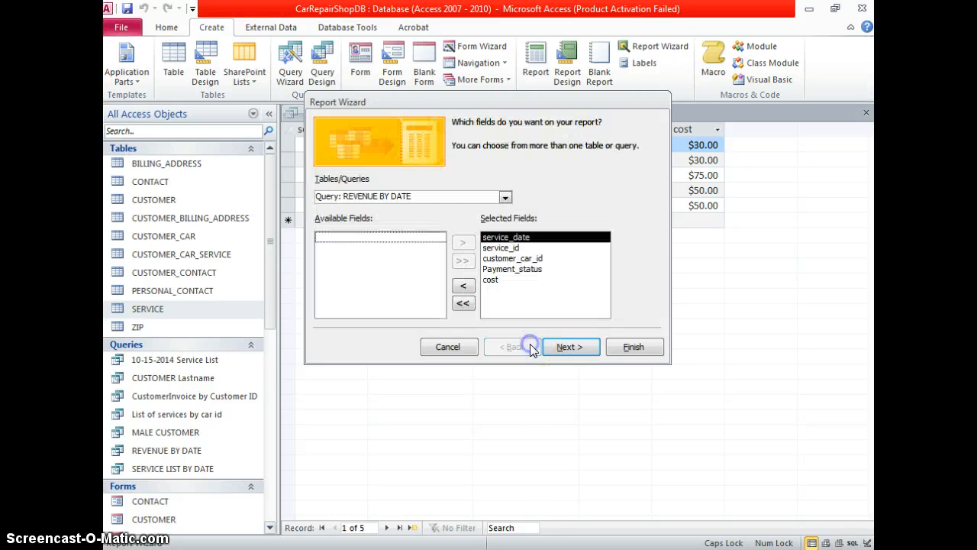
{"action": "left_click", "coordinate": [510, 247]}
{"action": "left_click", "coordinate": [506, 238]}
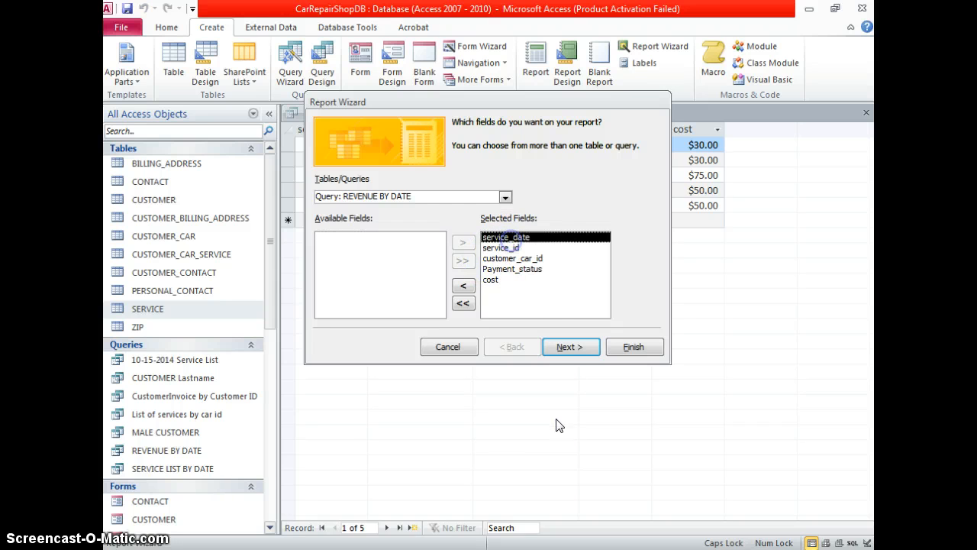
{"action": "left_click", "coordinate": [558, 351]}
{"action": "left_click", "coordinate": [359, 252]}
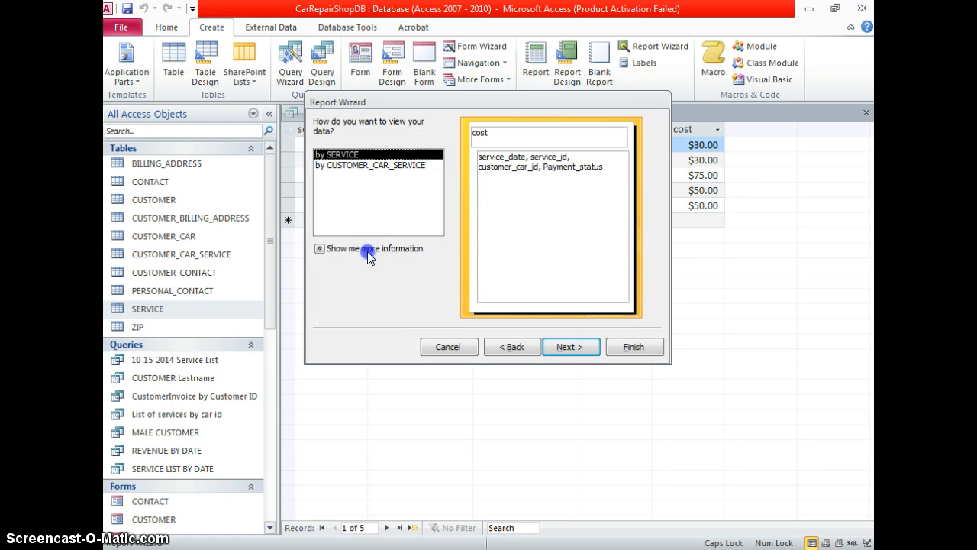
{"action": "left_click", "coordinate": [321, 249]}
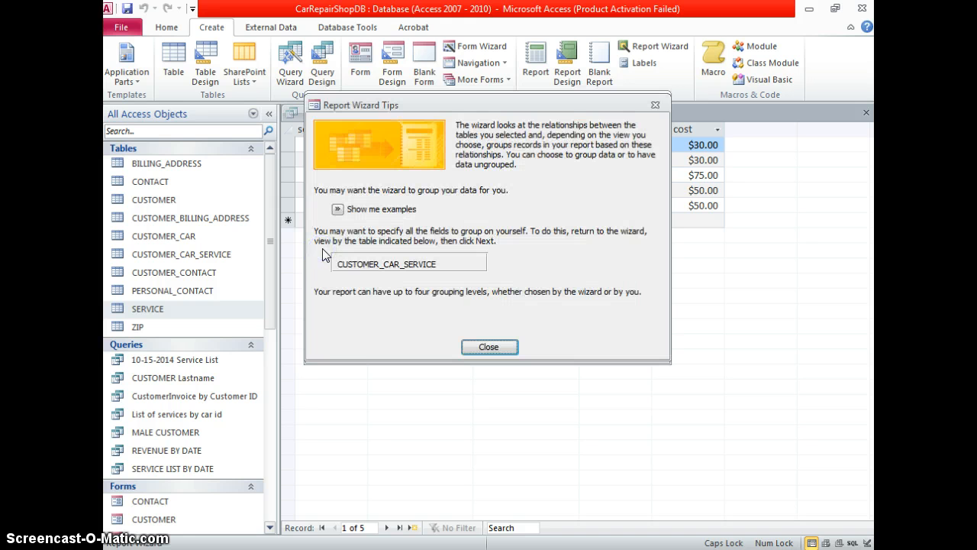
Review the grouping examples, close the tips, and start a fresh Report Wizard on REVENUE BY DATE
{"action": "left_click", "coordinate": [337, 209]}
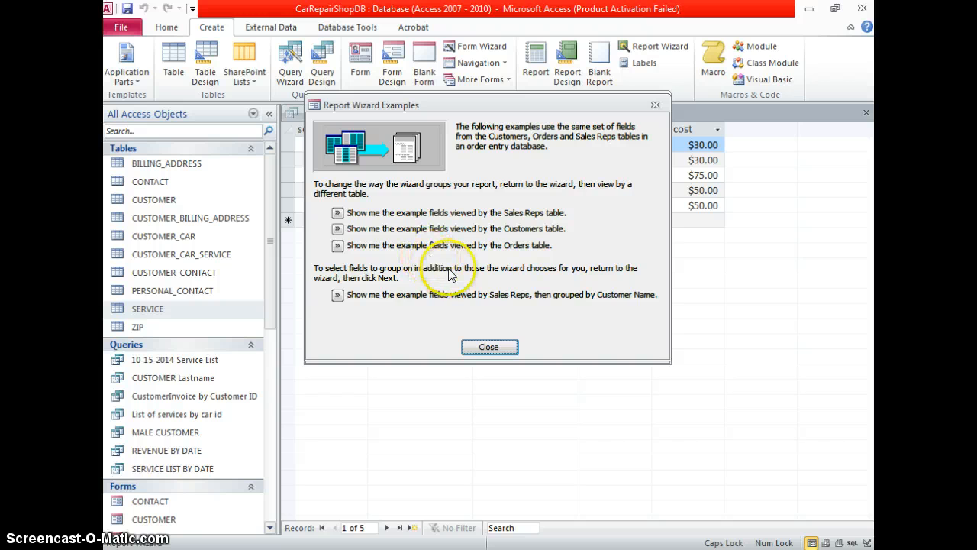
{"action": "left_click", "coordinate": [501, 348]}
{"action": "left_click", "coordinate": [500, 345]}
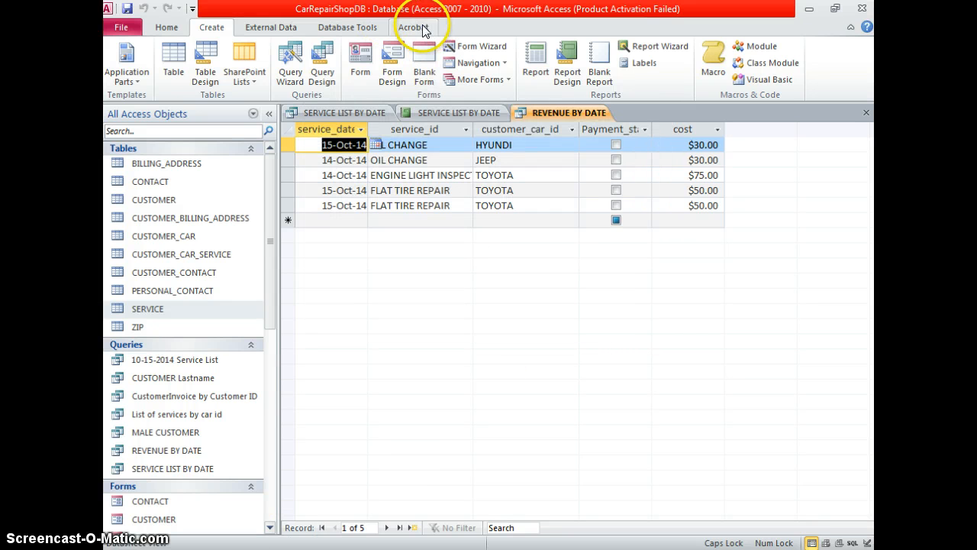
{"action": "left_click", "coordinate": [633, 46]}
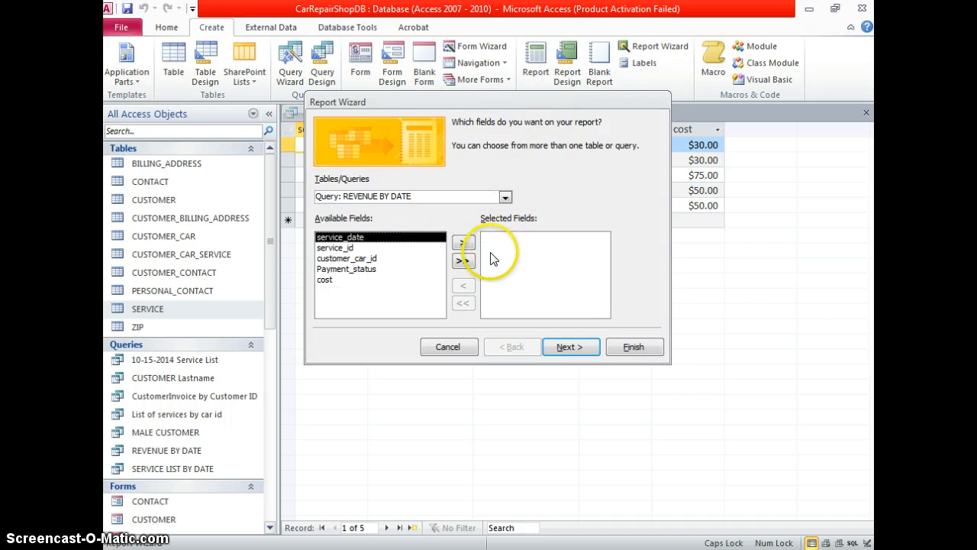
Add all five fields and group the report by service_date by Month, reaching sorting
{"action": "left_click", "coordinate": [470, 262]}
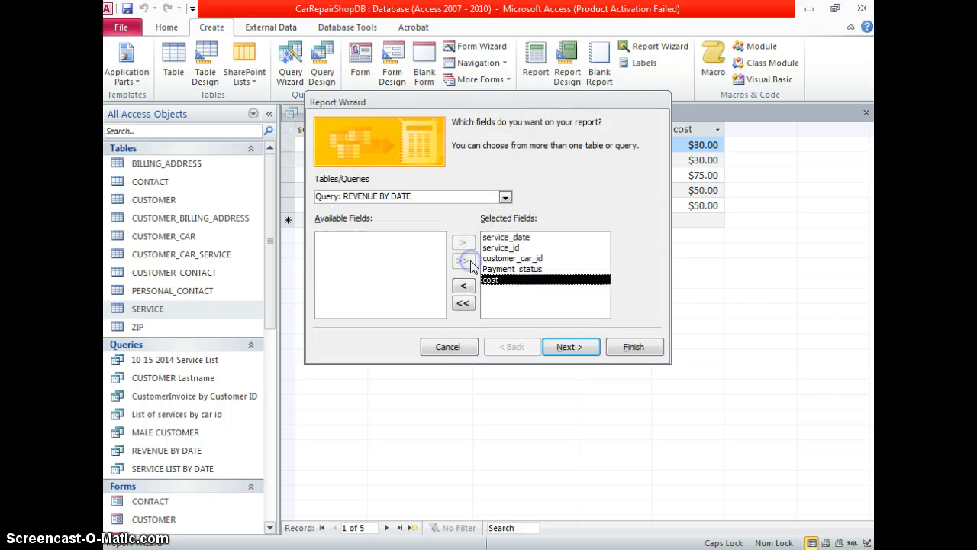
{"action": "left_click", "coordinate": [581, 349]}
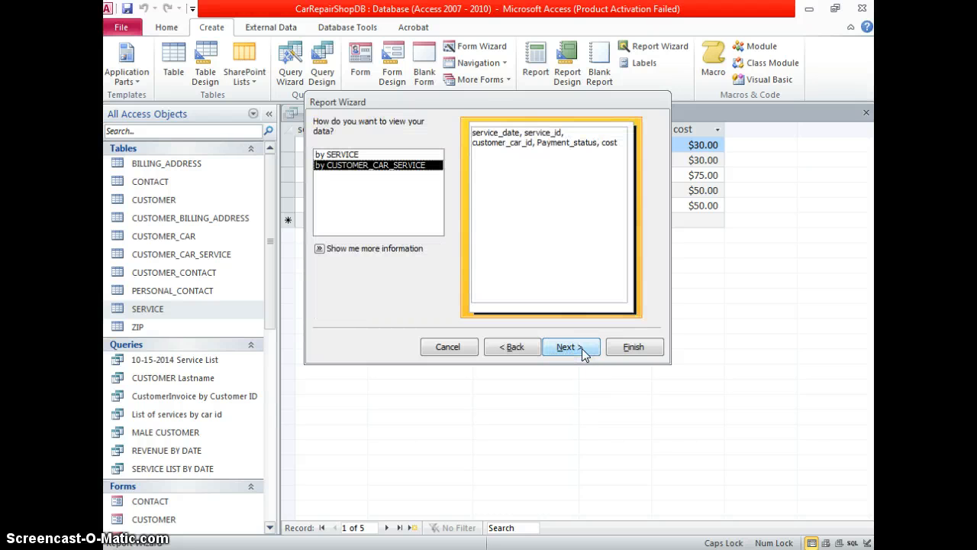
{"action": "left_click", "coordinate": [582, 348]}
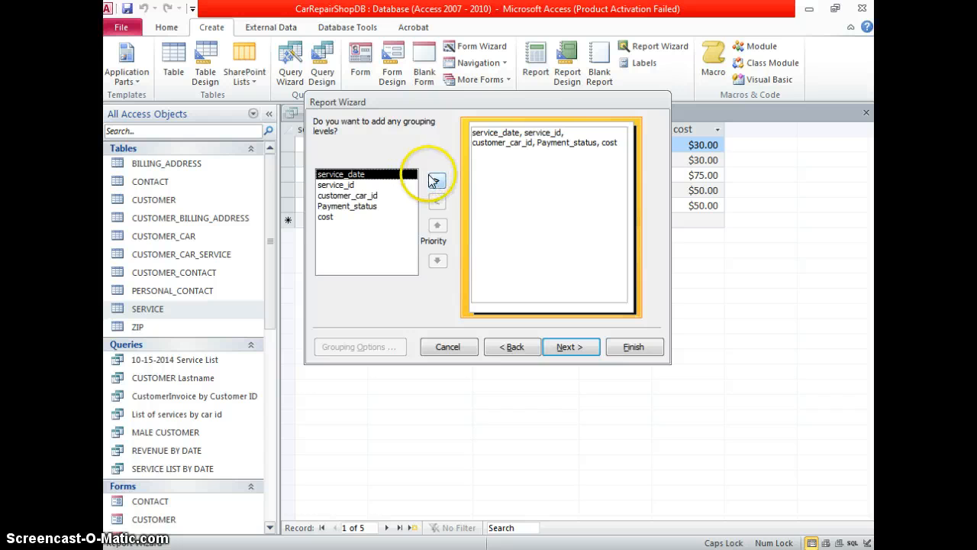
{"action": "left_click", "coordinate": [513, 347]}
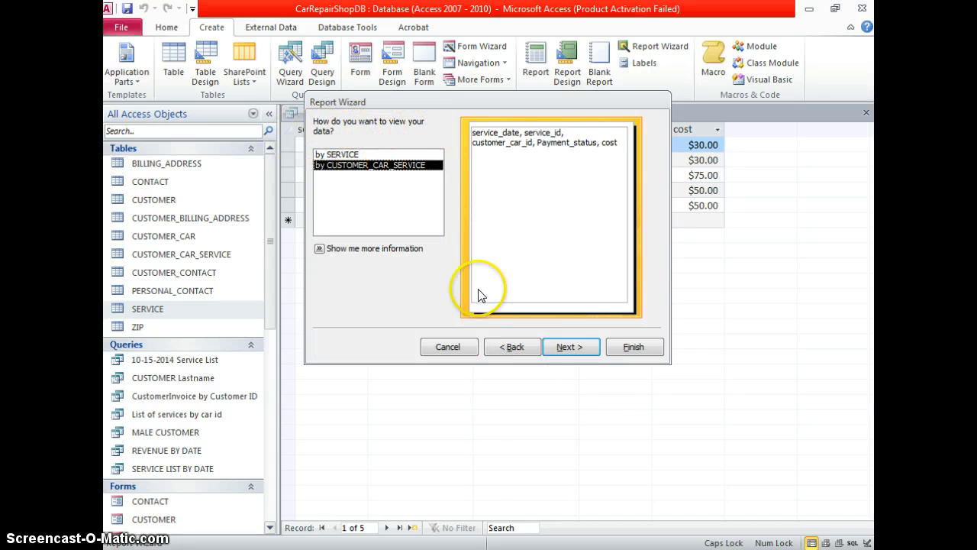
{"action": "left_click", "coordinate": [565, 347]}
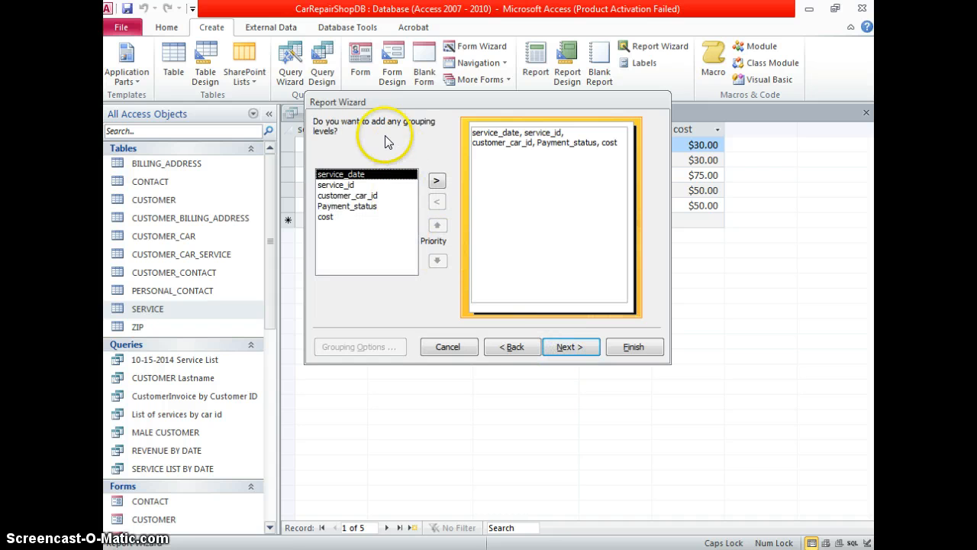
{"action": "left_click", "coordinate": [436, 179]}
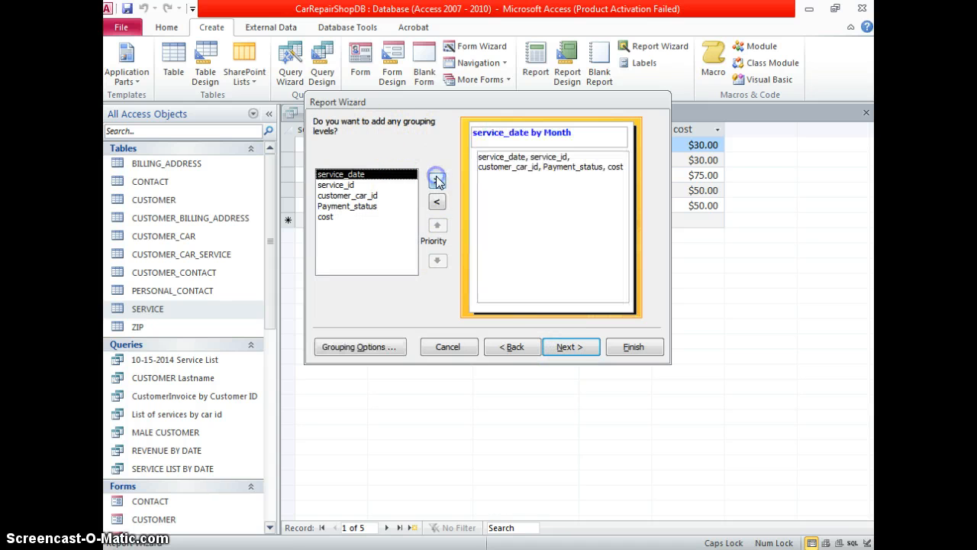
{"action": "left_click", "coordinate": [567, 345]}
{"action": "left_click", "coordinate": [584, 175]}
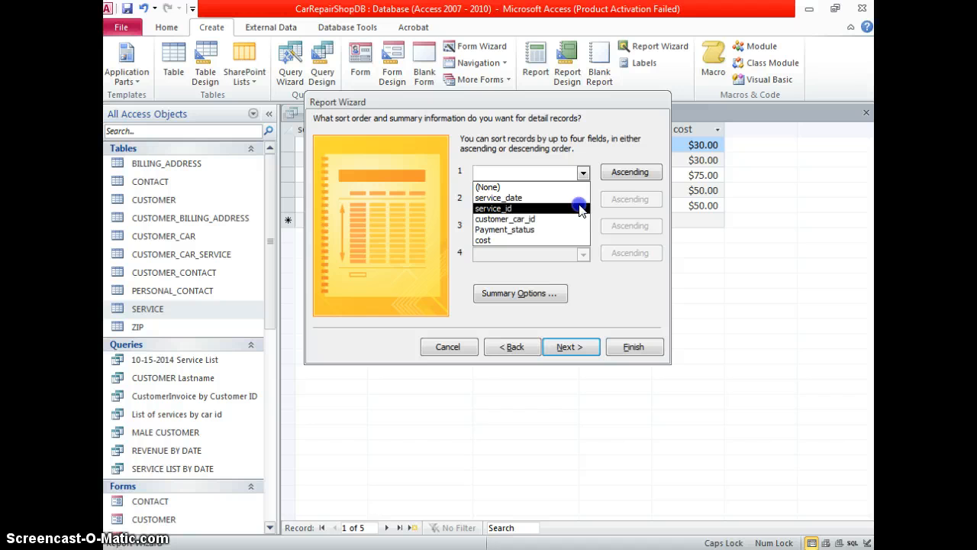
Sort the report records by Payment_status and accept the stepped portrait layout
{"action": "left_click", "coordinate": [572, 231]}
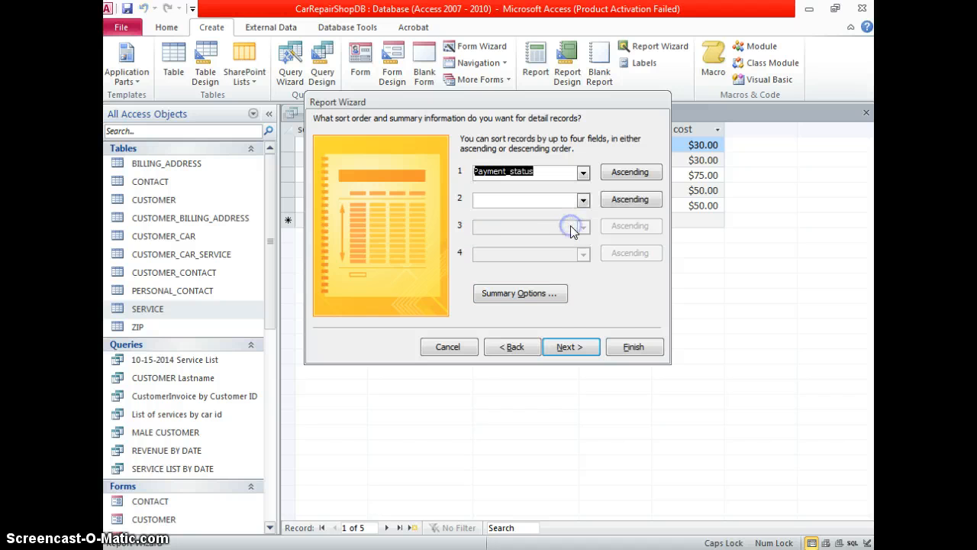
{"action": "left_click", "coordinate": [572, 348]}
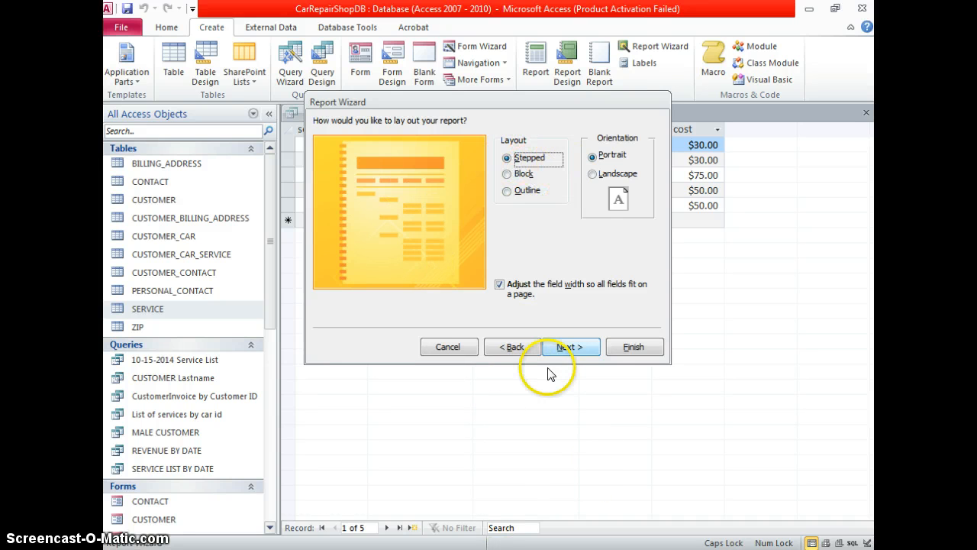
{"action": "left_click", "coordinate": [566, 349]}
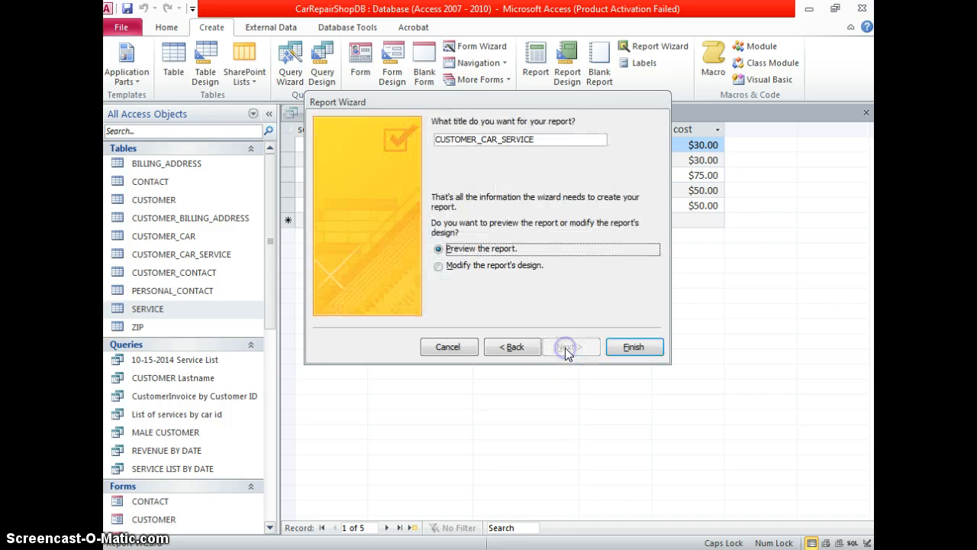
Try a report title built from REVENUE, CAR SERVICE and GROUP, dismissing the invalid-name warning
{"action": "left_click", "coordinate": [560, 138]}
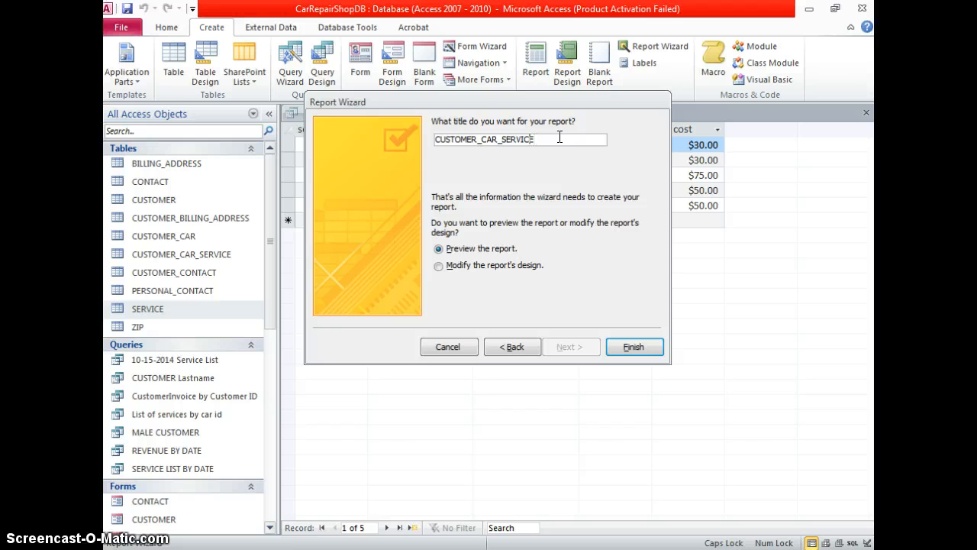
{"action": "key", "text": "BackSpace"}
{"action": "key", "text": "BackSpace"}
{"action": "key", "text": "BackSpace"}
{"action": "key", "text": "BackSpace"}
{"action": "key", "text": "BackSpace"}
{"action": "key", "text": "BackSpace"}
{"action": "key", "text": "BackSpace"}
{"action": "key", "text": "BackSpace"}
{"action": "key", "text": "BackSpace"}
{"action": "key", "text": "BackSpace"}
{"action": "key", "text": "BackSpace"}
{"action": "key", "text": "BackSpace"}
{"action": "key", "text": "BackSpace"}
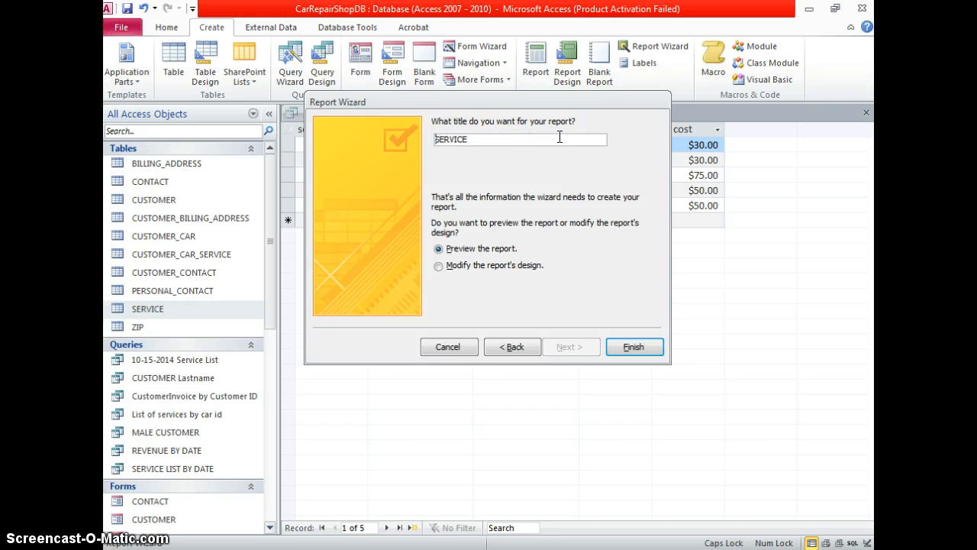
{"action": "type", "text": "REVENUE"}
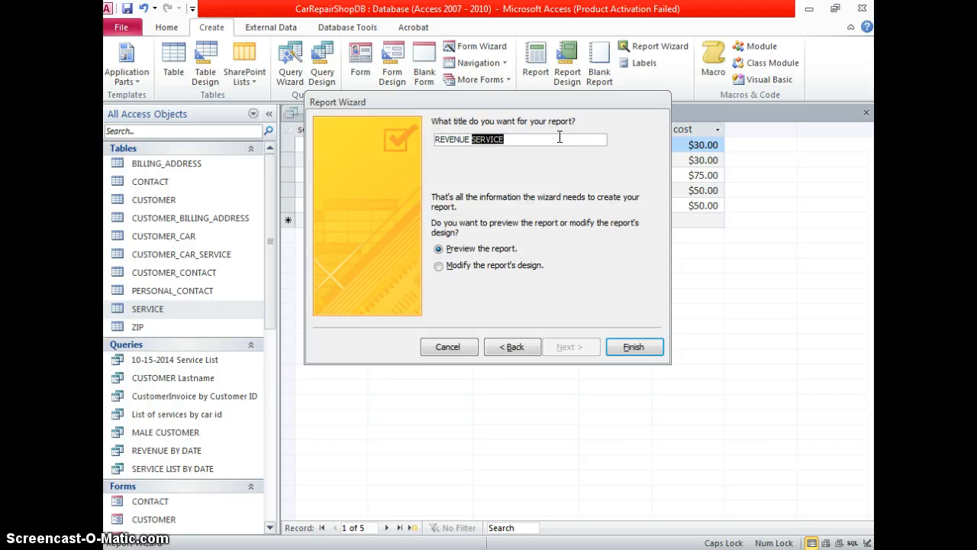
{"action": "key", "text": "BackSpace"}
{"action": "type", "text": "C"}
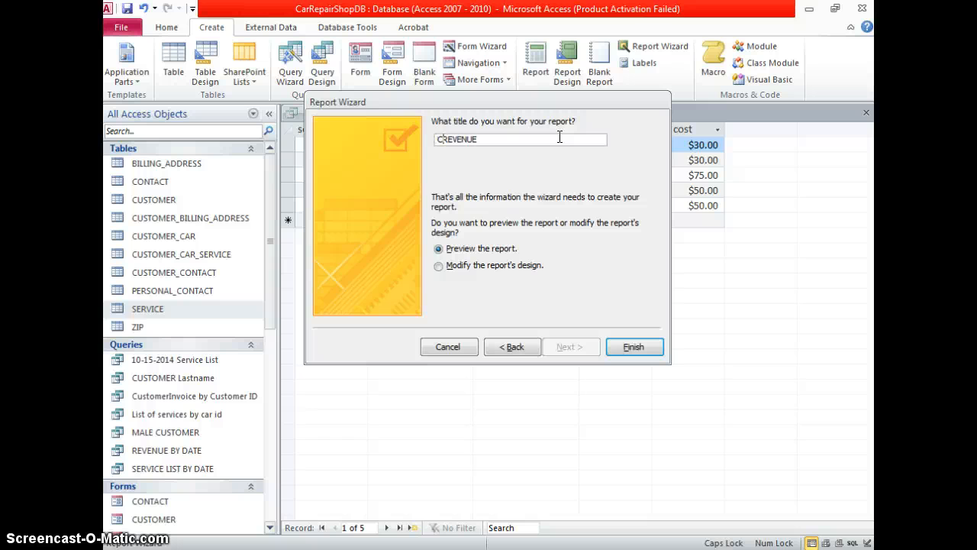
{"action": "type", "text": "AR SERVICE"}
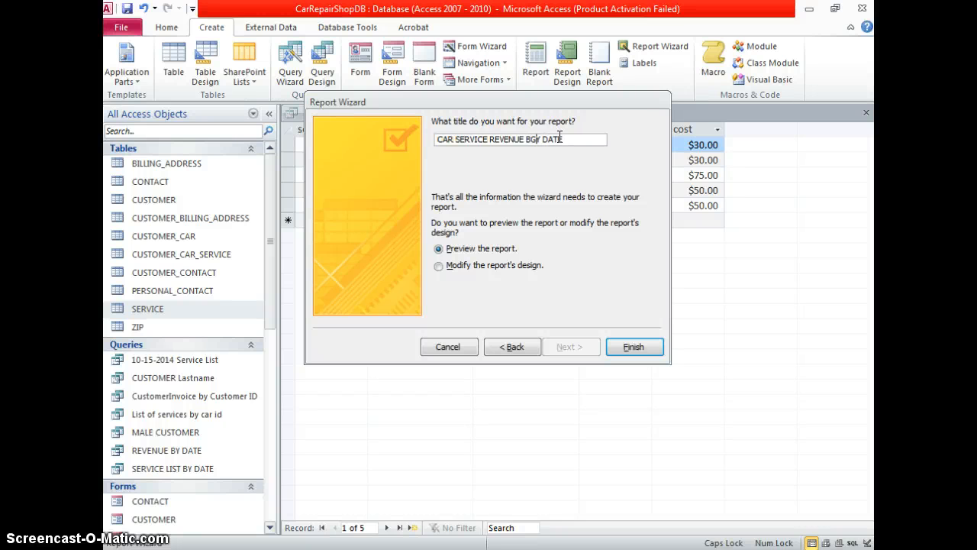
{"action": "type", "text": "GROUP"}
{"action": "left_click", "coordinate": [558, 167]}
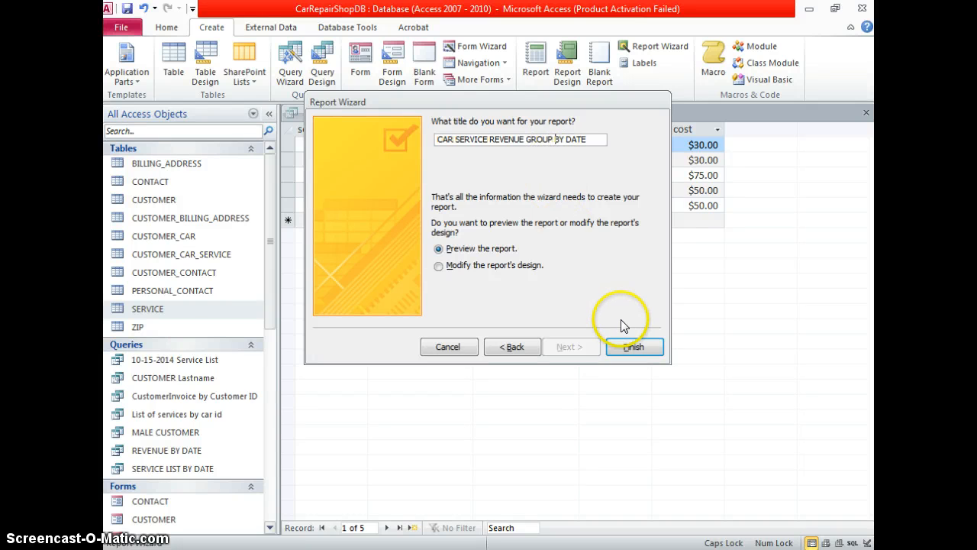
{"action": "left_click", "coordinate": [626, 345]}
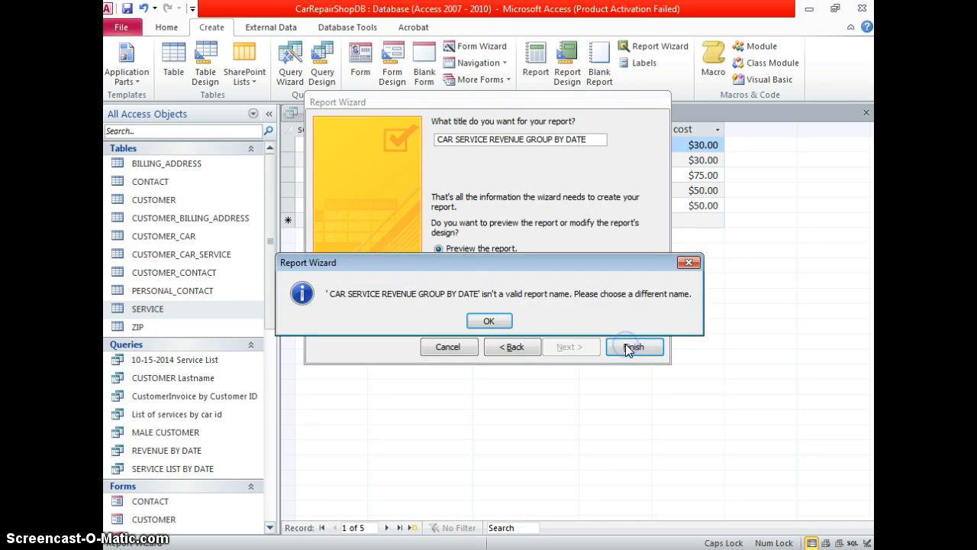
{"action": "left_click", "coordinate": [488, 321]}
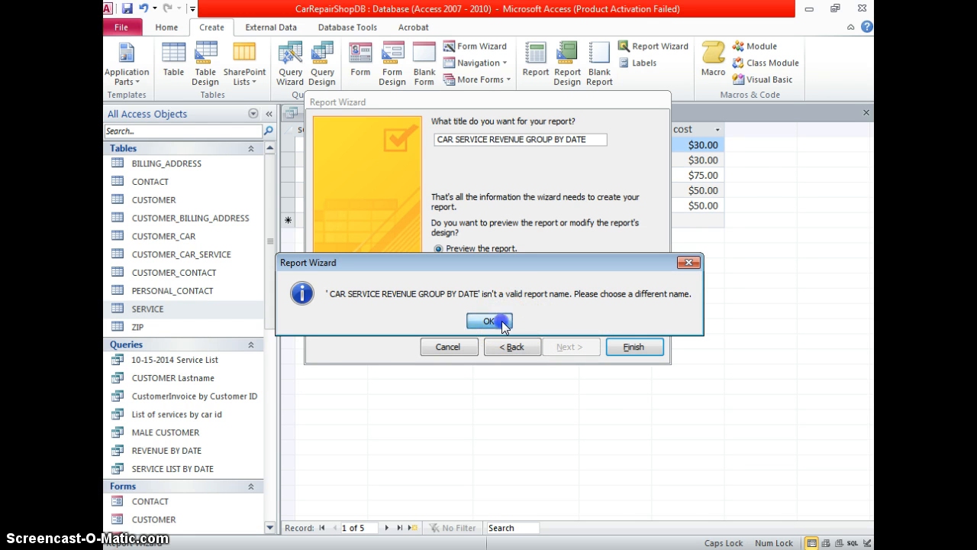
Correct the report title to REVENUE BY DATE and create the report for preview
{"action": "left_click", "coordinate": [564, 140]}
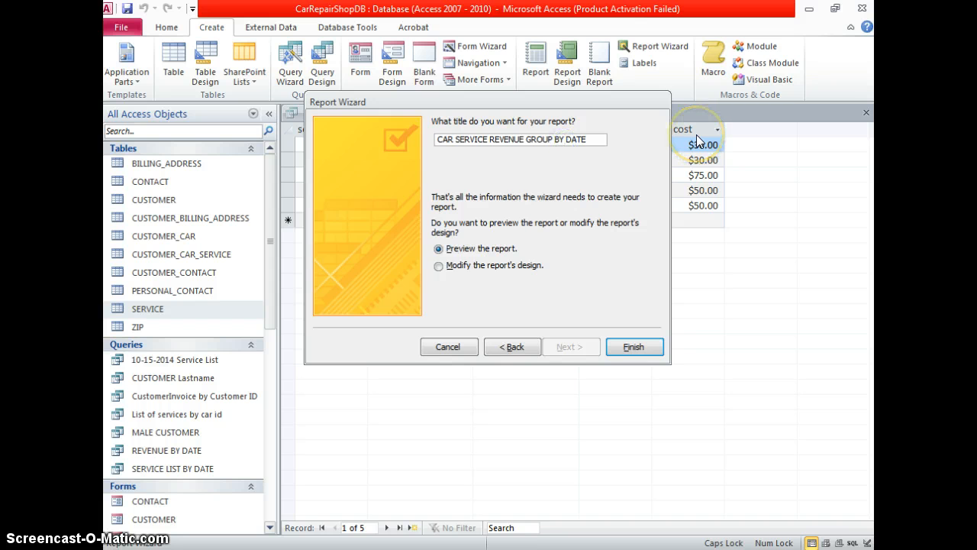
{"action": "key", "text": "BackSpace"}
{"action": "key", "text": "BackSpace"}
{"action": "key", "text": "BackSpace"}
{"action": "key", "text": "BackSpace"}
{"action": "key", "text": "BackSpace"}
{"action": "key", "text": "BackSpace"}
{"action": "key", "text": "BackSpace"}
{"action": "key", "text": "BackSpace"}
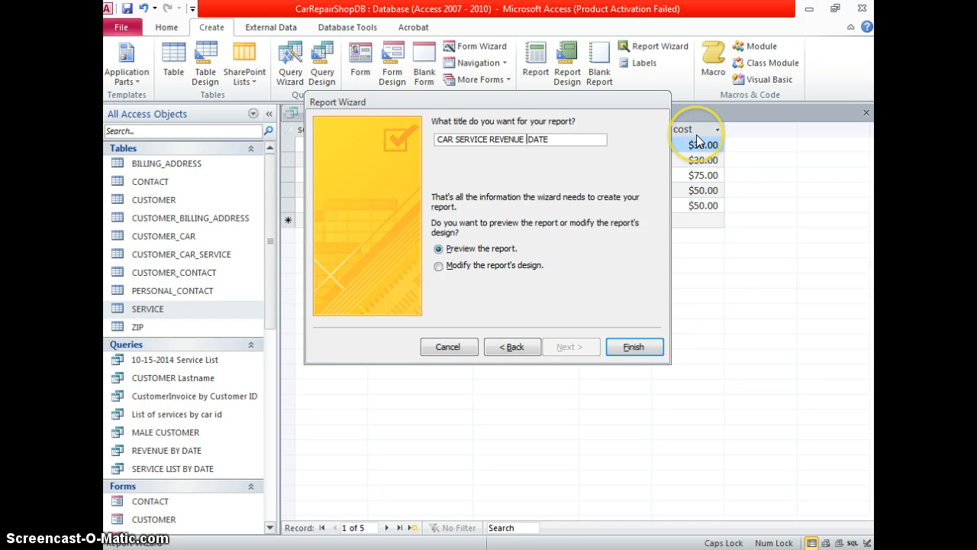
{"action": "type", "text": "BY"}
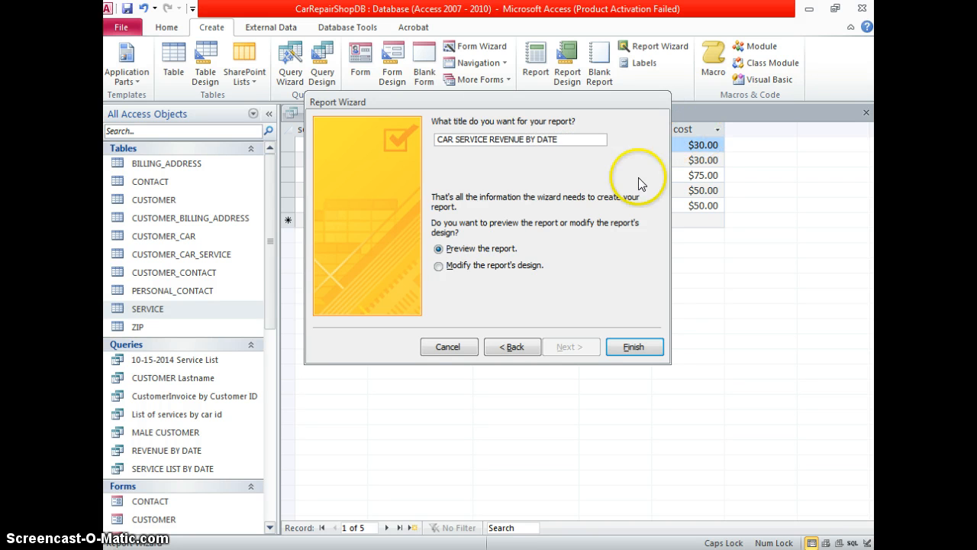
{"action": "left_click", "coordinate": [635, 347]}
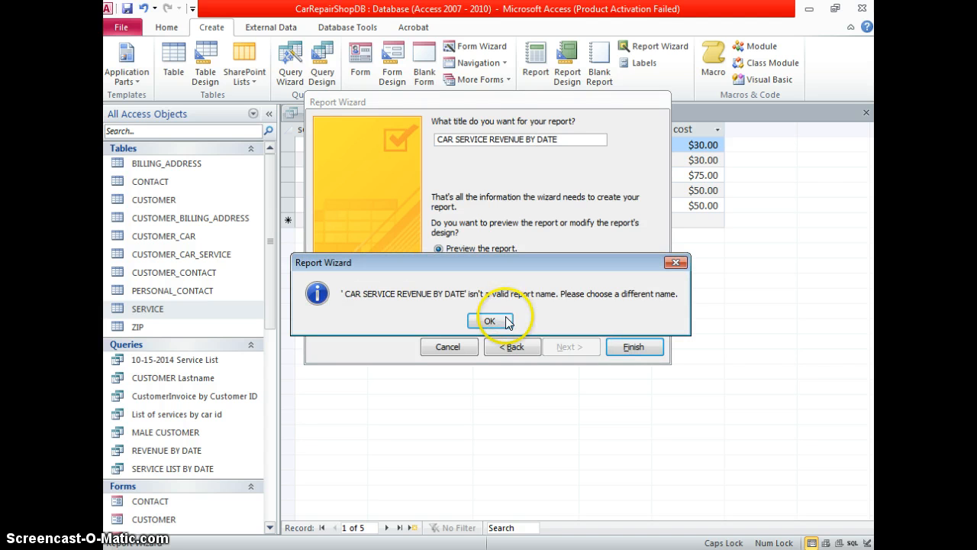
{"action": "left_click", "coordinate": [505, 317]}
{"action": "left_click", "coordinate": [489, 141]}
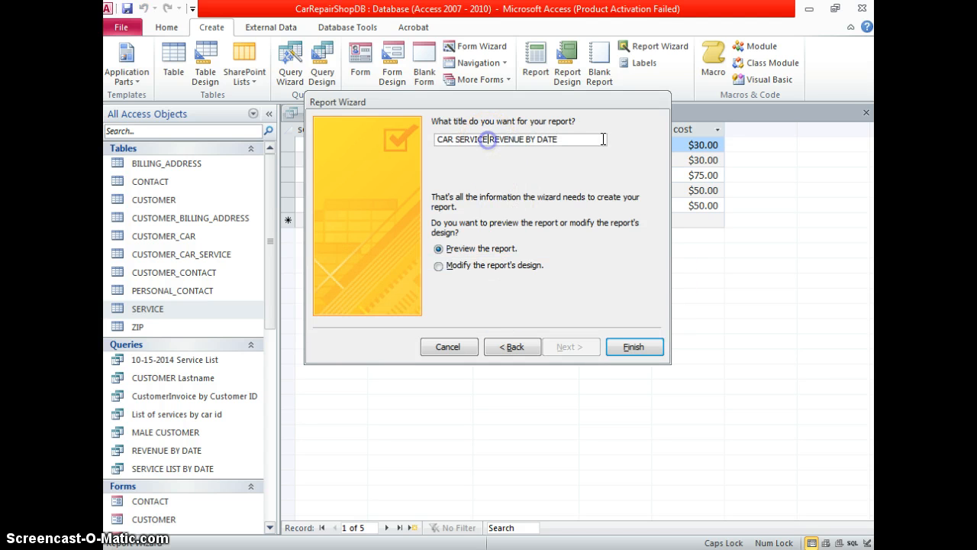
{"action": "key", "text": "BackSpace"}
{"action": "key", "text": "BackSpace"}
{"action": "key", "text": "BackSpace"}
{"action": "key", "text": "BackSpace"}
{"action": "key", "text": "BackSpace"}
{"action": "key", "text": "BackSpace"}
{"action": "key", "text": "BackSpace"}
{"action": "key", "text": "BackSpace"}
{"action": "key", "text": "BackSpace"}
{"action": "key", "text": "BackSpace"}
{"action": "key", "text": "BackSpace"}
{"action": "key", "text": "BackSpace"}
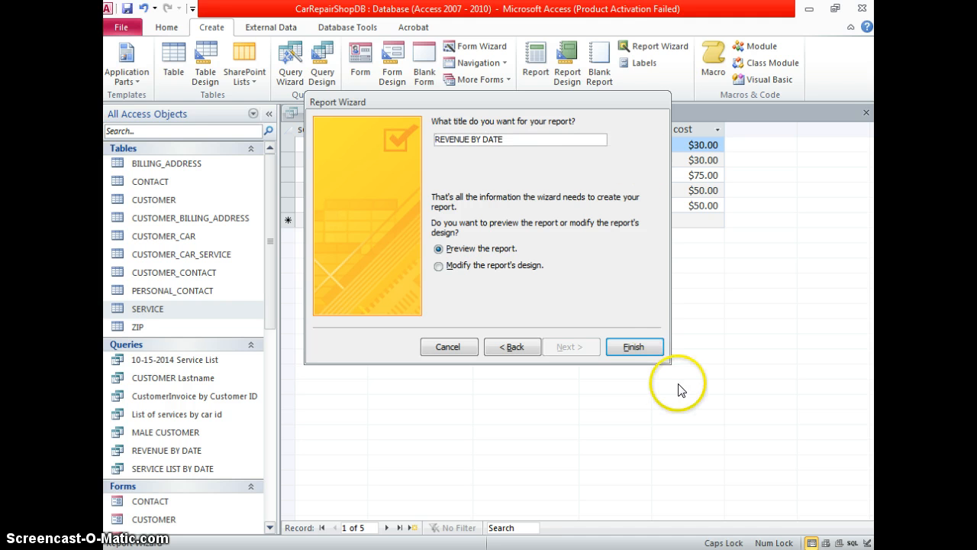
{"action": "left_click", "coordinate": [637, 346]}
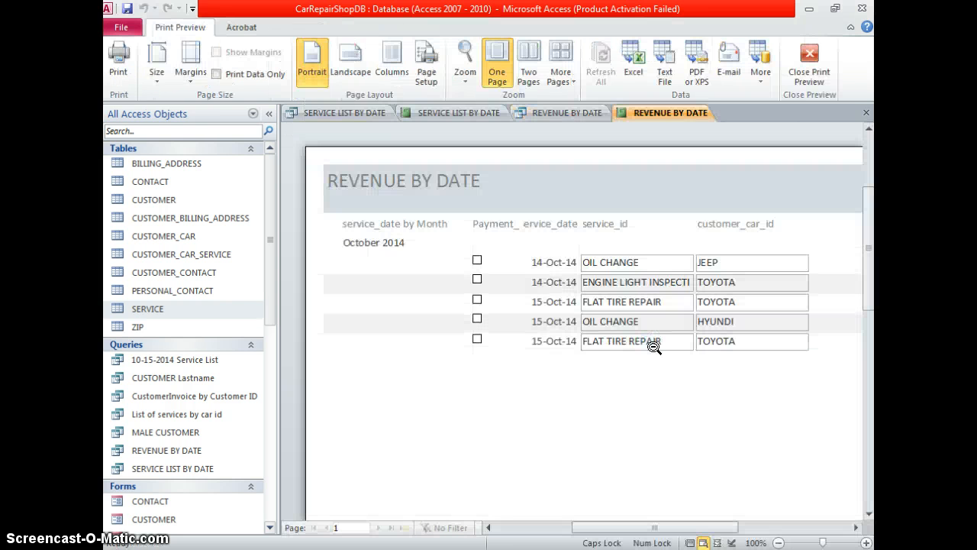
Scroll across the REVENUE BY DATE preview to check the cost column, then bring up the report's menu
{"action": "left_click_drag", "start_coordinate": [633, 527], "coordinate": [655, 527]}
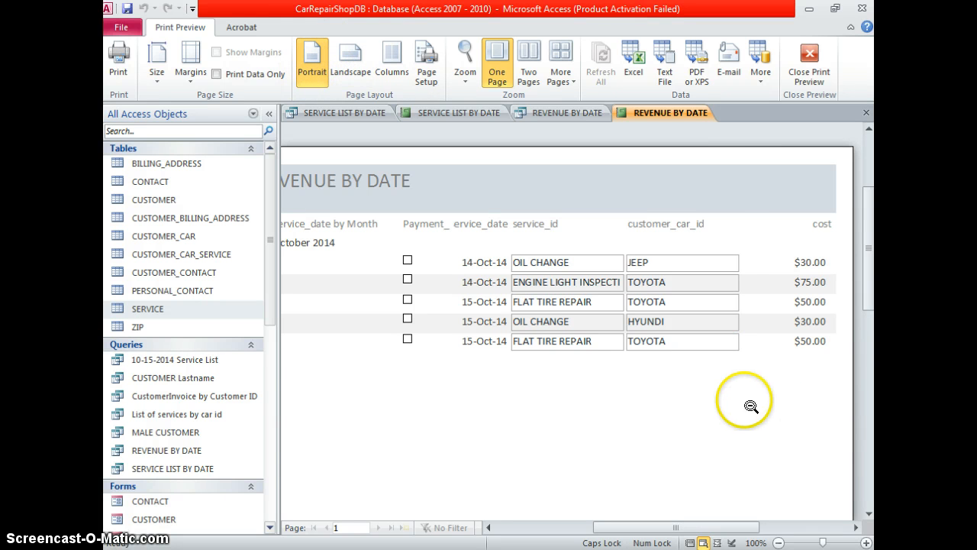
{"action": "left_click_drag", "start_coordinate": [682, 527], "coordinate": [639, 527]}
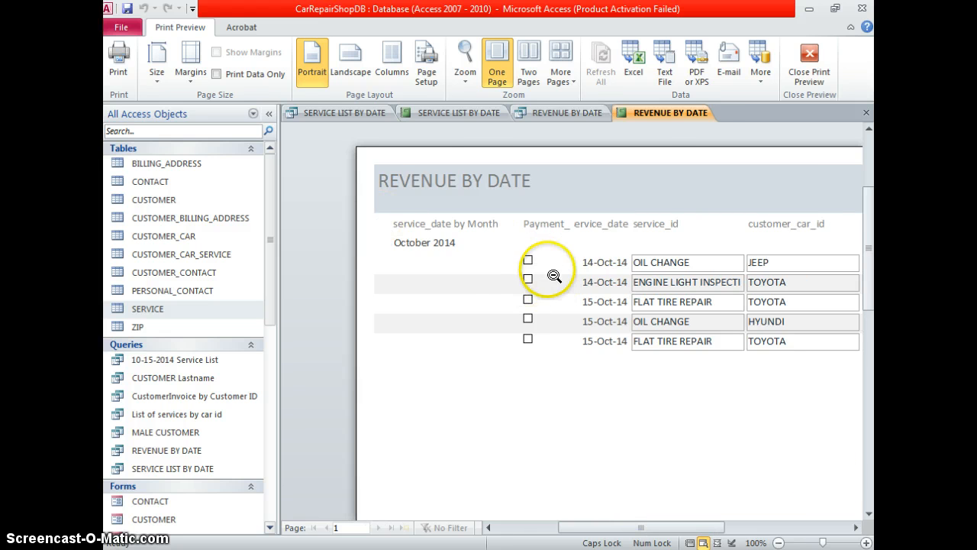
{"action": "right_click", "coordinate": [660, 111]}
Close the preview and start a new Report Wizard with all five query fields
{"action": "left_click", "coordinate": [694, 137]}
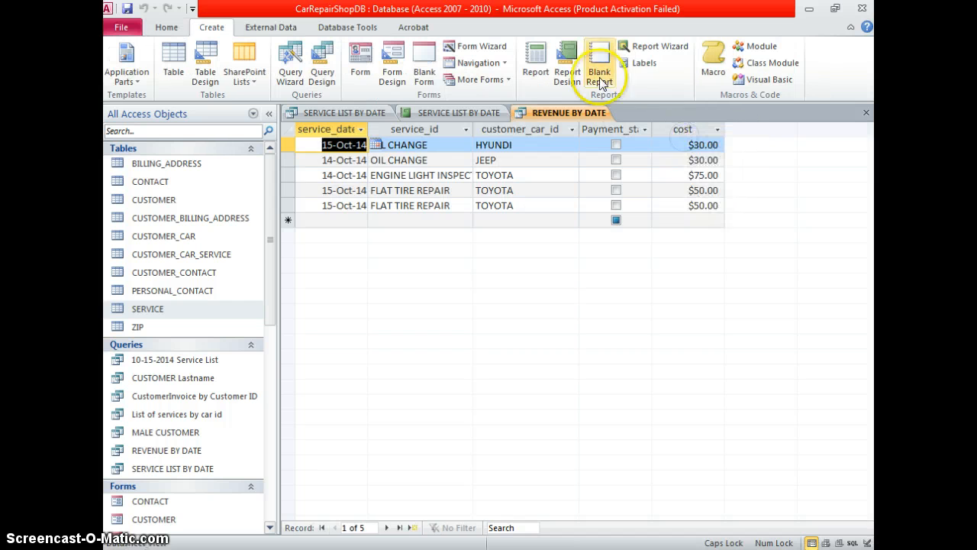
{"action": "left_click", "coordinate": [630, 49]}
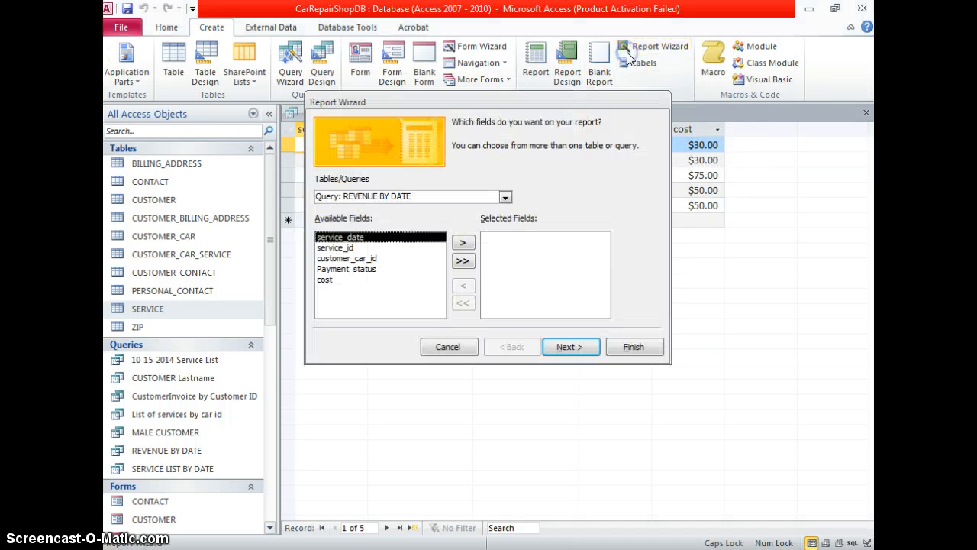
{"action": "left_click", "coordinate": [470, 261]}
{"action": "left_click", "coordinate": [568, 348]}
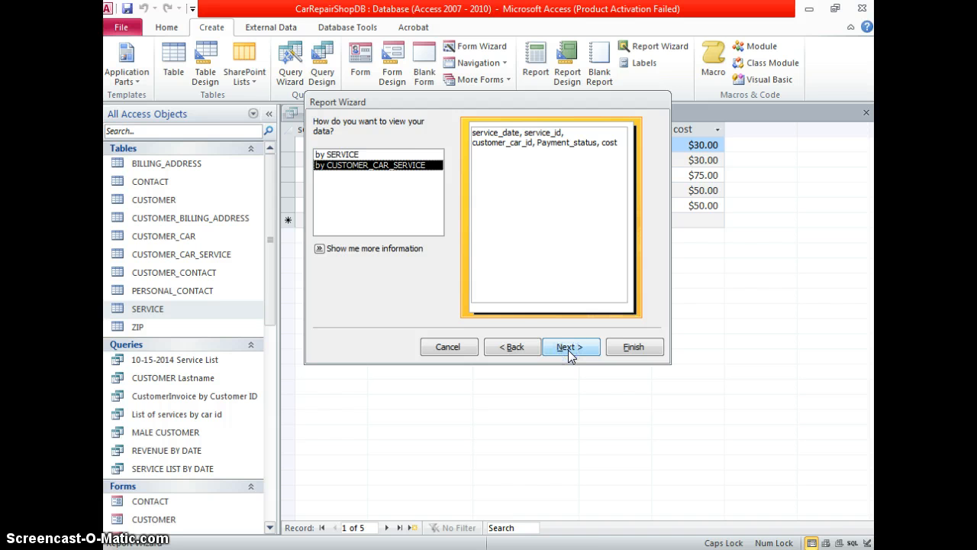
{"action": "left_click", "coordinate": [568, 349]}
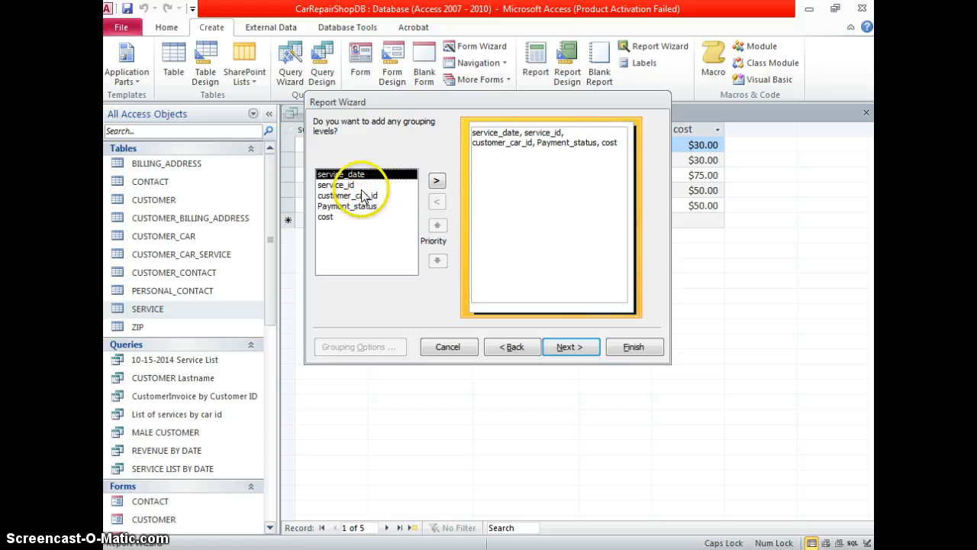
Group the report by service_date using the Normal interval instead of Month
{"action": "left_click", "coordinate": [439, 182]}
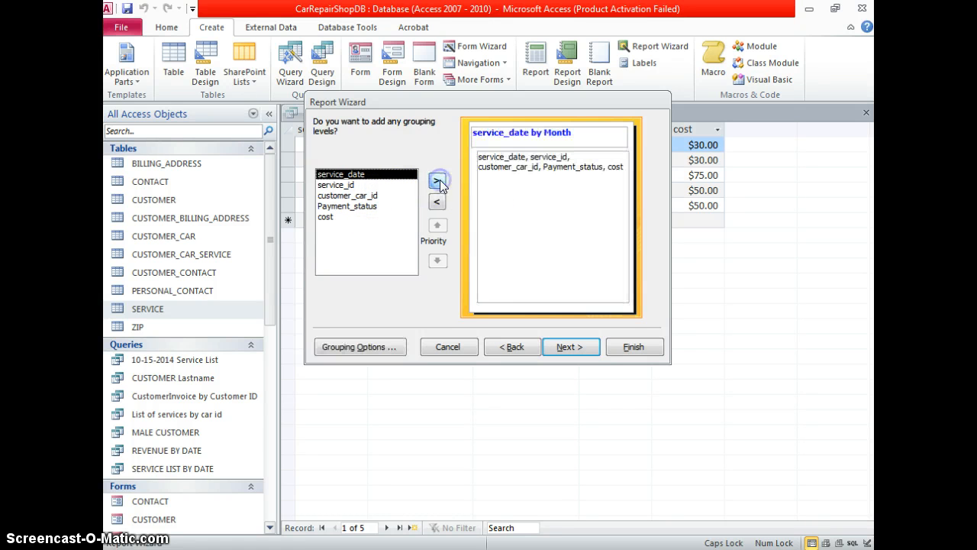
{"action": "left_click", "coordinate": [370, 345]}
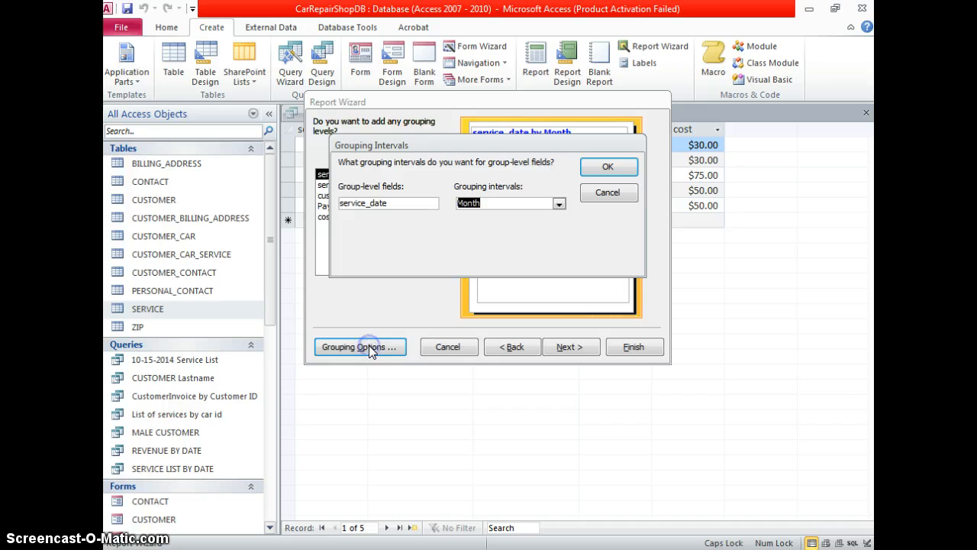
{"action": "left_click", "coordinate": [560, 205]}
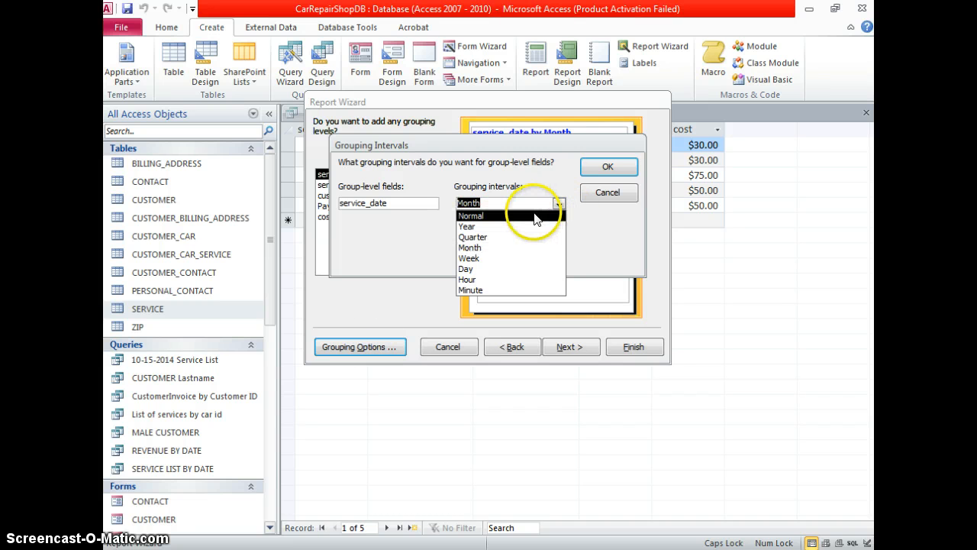
{"action": "left_click", "coordinate": [537, 216]}
{"action": "left_click", "coordinate": [559, 204]}
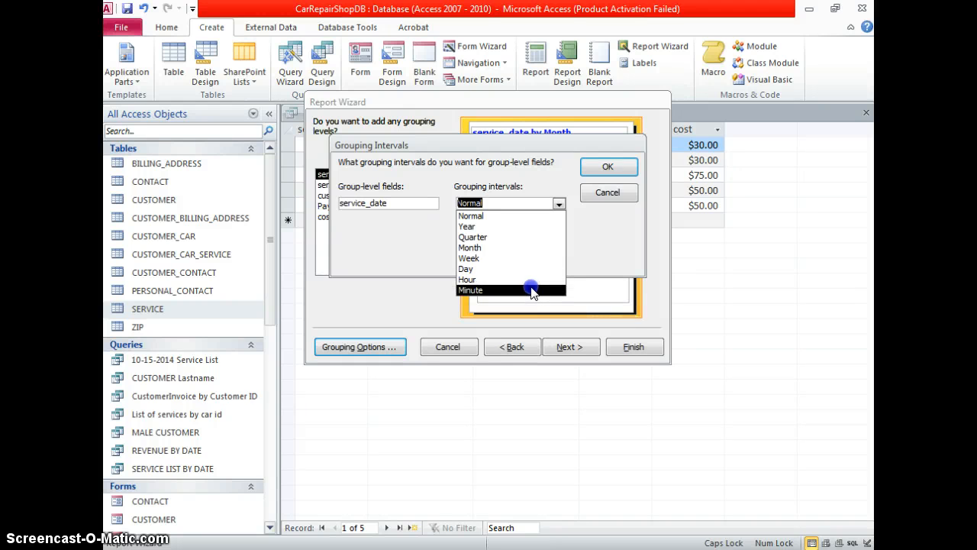
{"action": "left_click", "coordinate": [527, 216]}
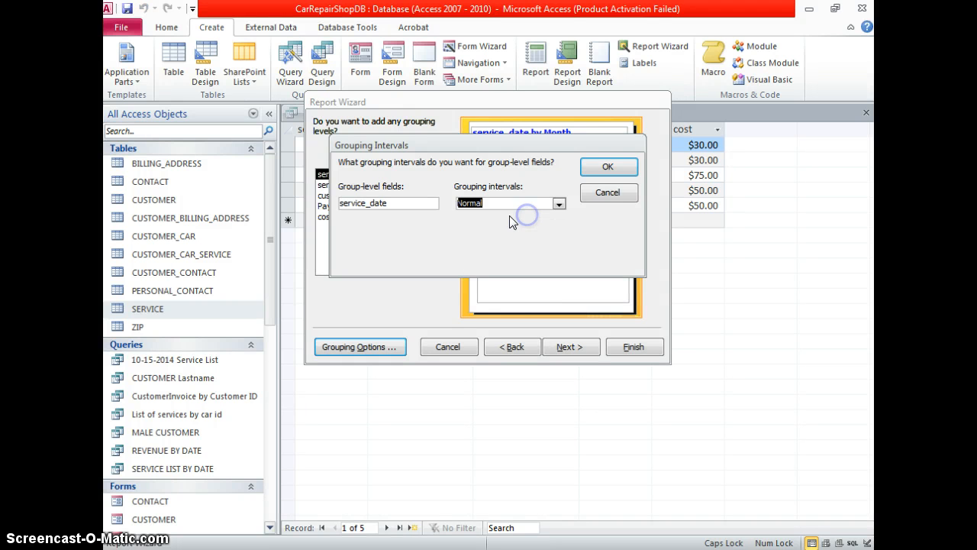
{"action": "left_click", "coordinate": [608, 170]}
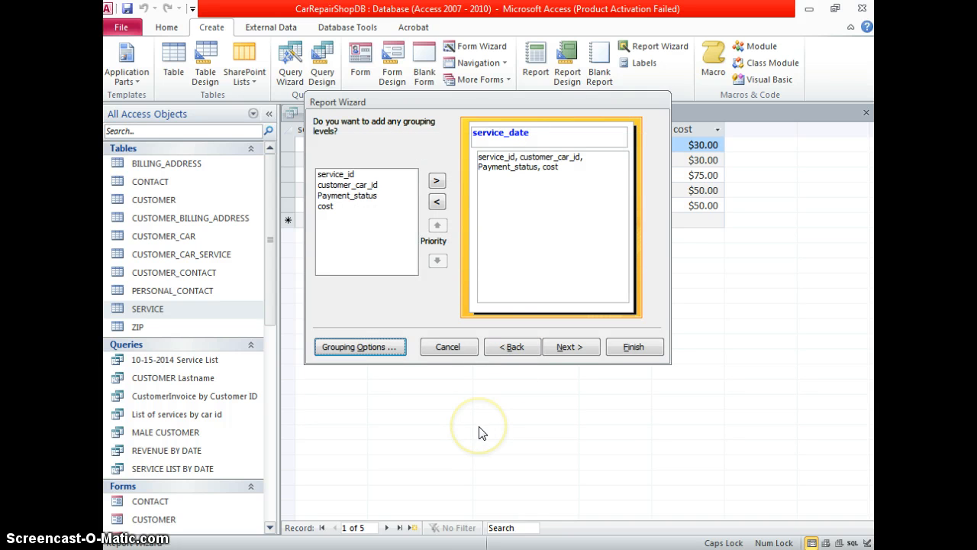
Add a Sum summary for cost and sort detail records by Payment_status
{"action": "left_click", "coordinate": [552, 348]}
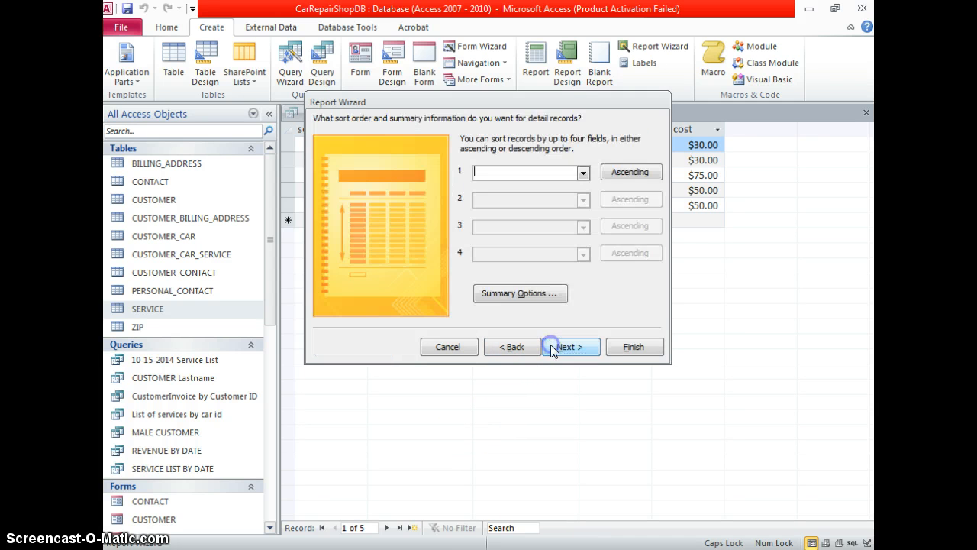
{"action": "left_click", "coordinate": [543, 298]}
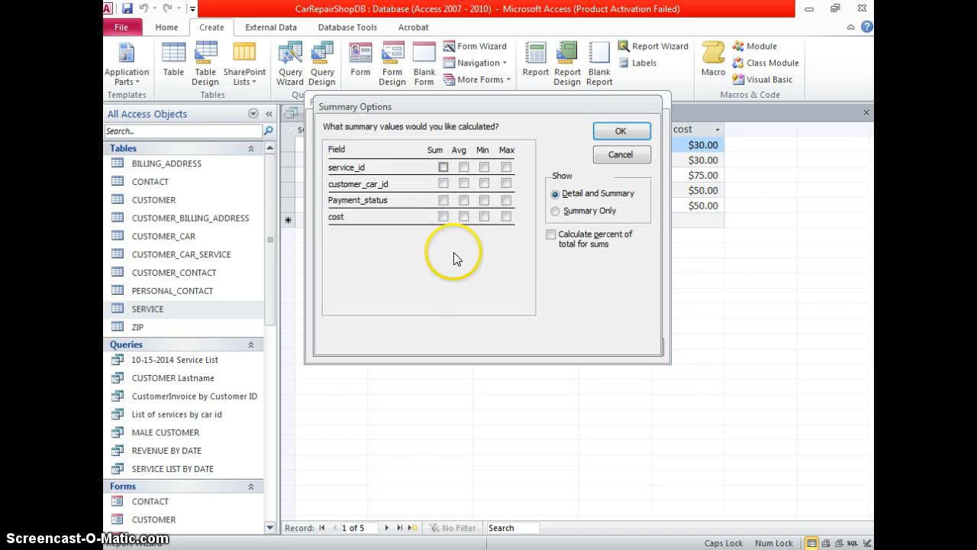
{"action": "left_click", "coordinate": [444, 216]}
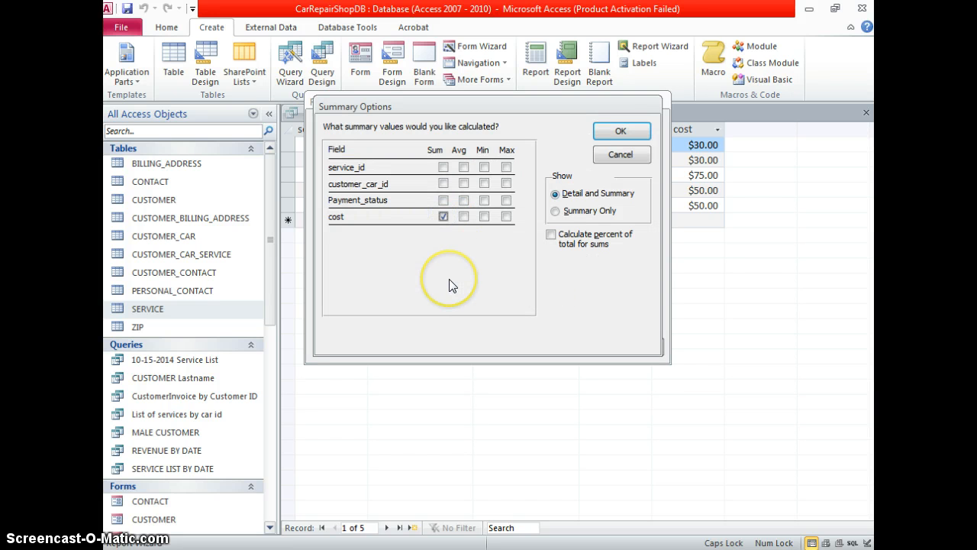
{"action": "left_click", "coordinate": [628, 142]}
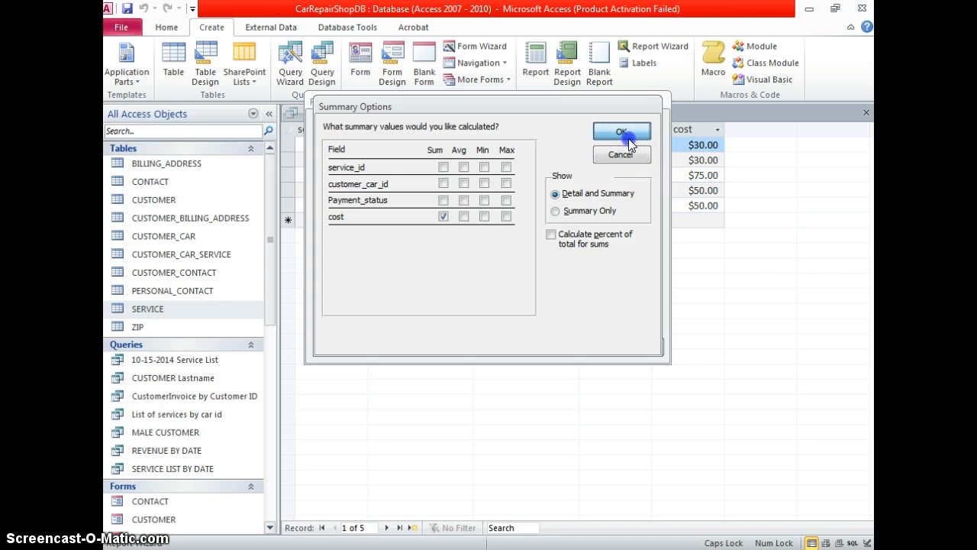
{"action": "left_click", "coordinate": [583, 174]}
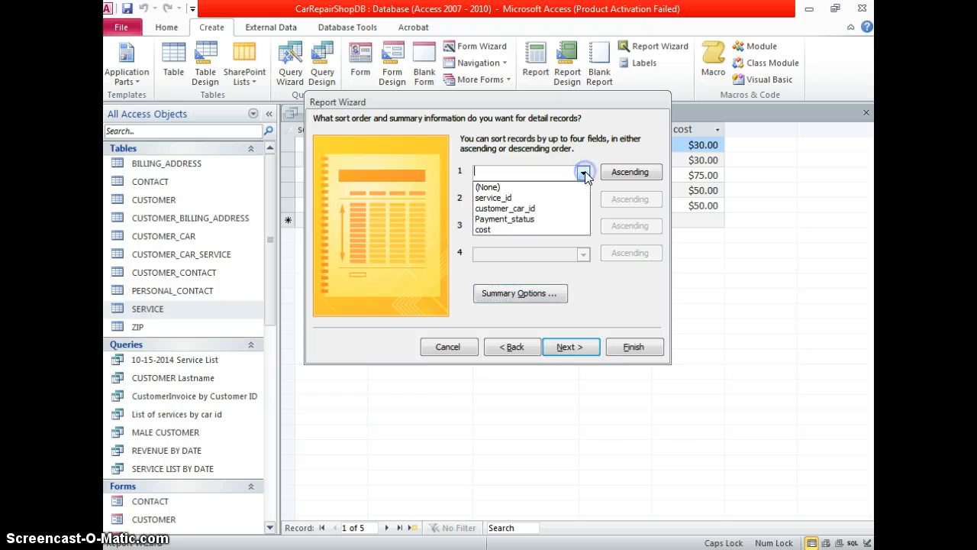
{"action": "left_click", "coordinate": [574, 220]}
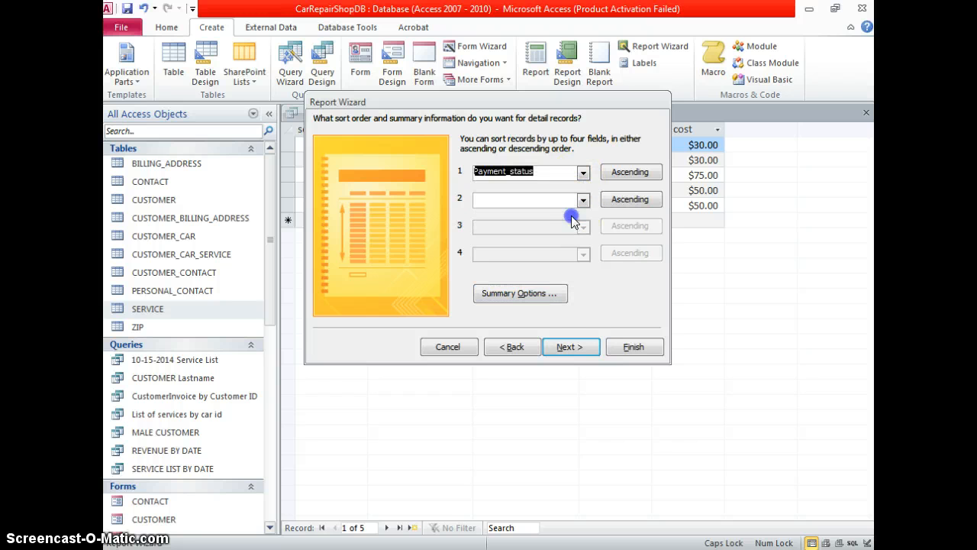
{"action": "left_click", "coordinate": [569, 347]}
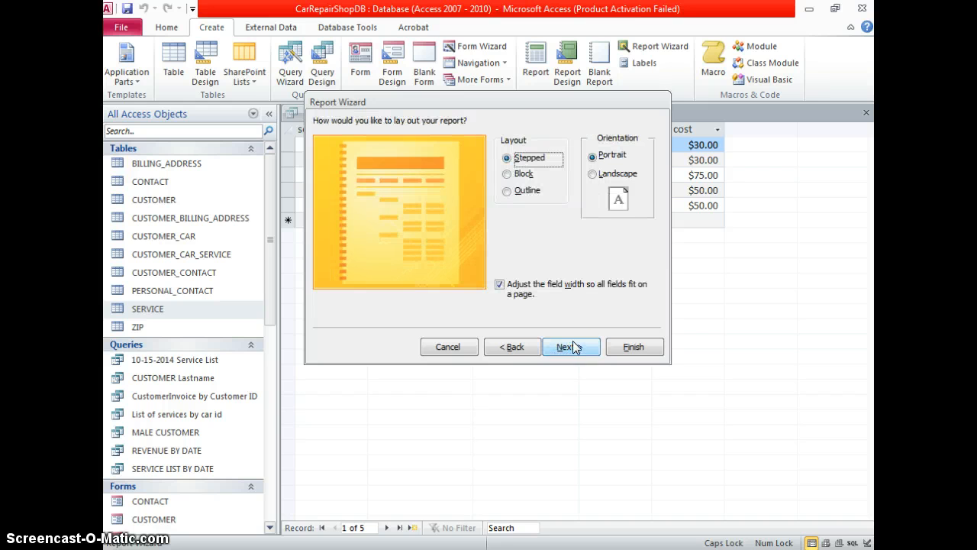
Choose the Block layout, title the report with REVENUE, and finish to preview it
{"action": "left_click", "coordinate": [525, 174]}
{"action": "left_click", "coordinate": [527, 191]}
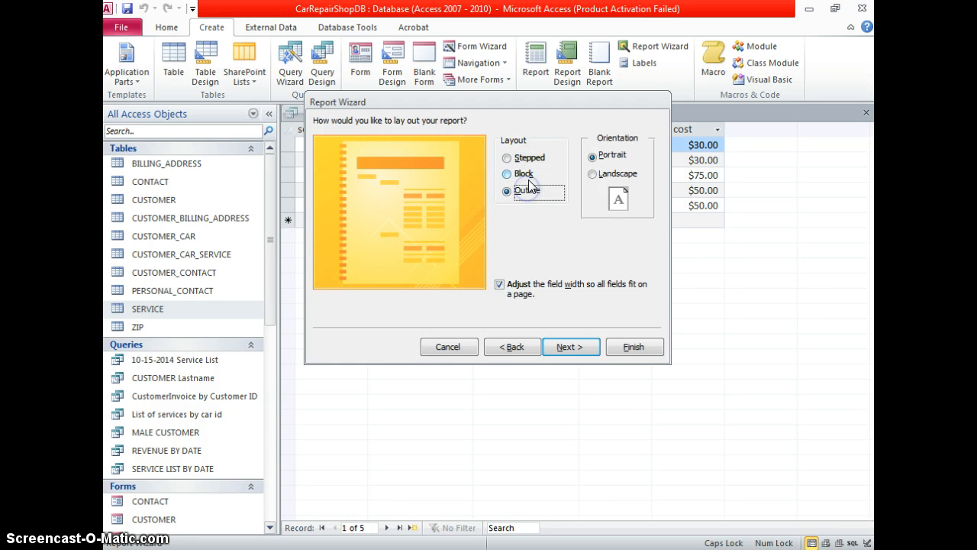
{"action": "left_click", "coordinate": [527, 176]}
{"action": "left_click", "coordinate": [571, 348]}
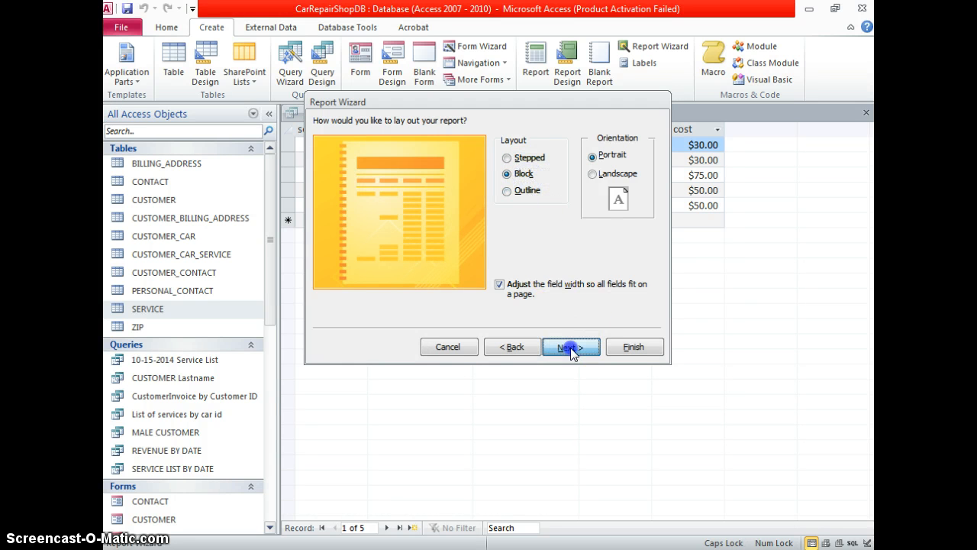
{"action": "left_click", "coordinate": [550, 138]}
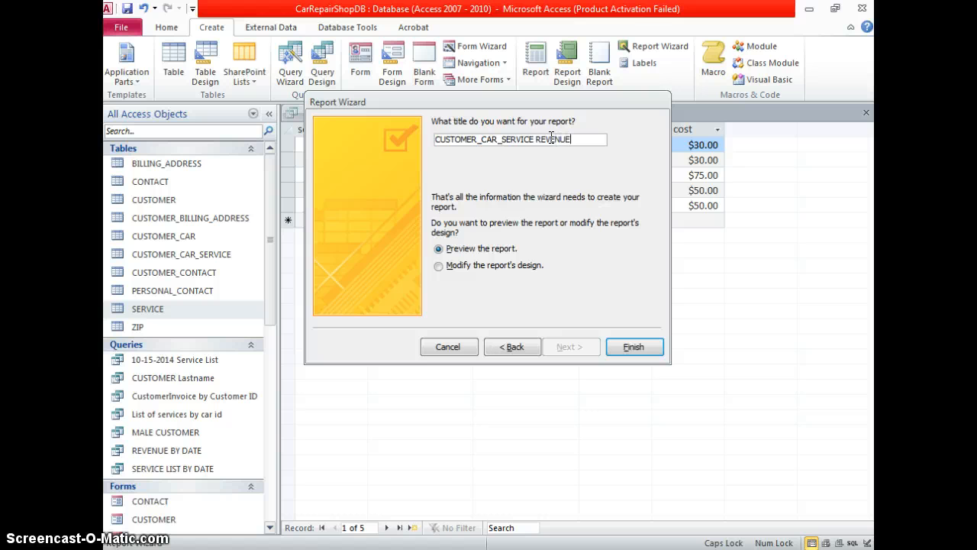
{"action": "type", "text": "REVENUE"}
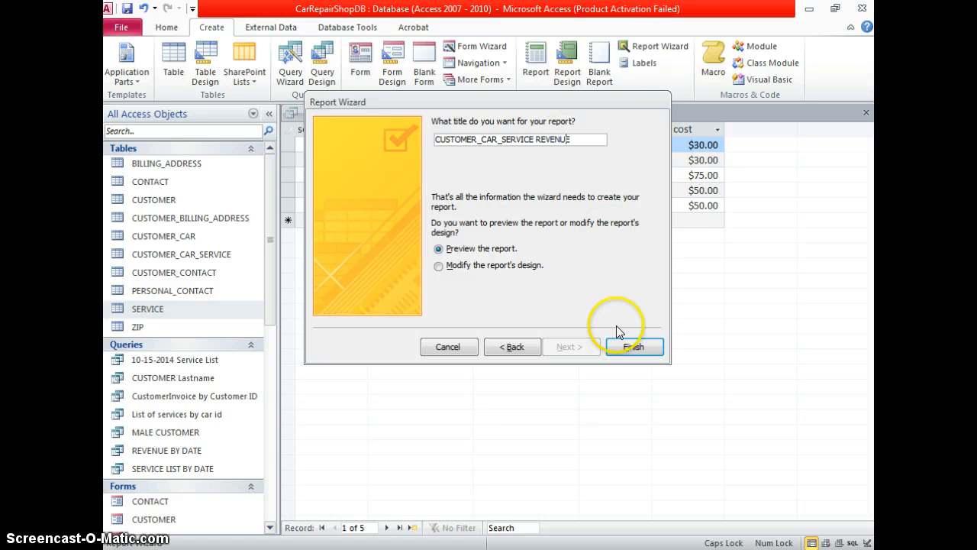
{"action": "left_click", "coordinate": [633, 345]}
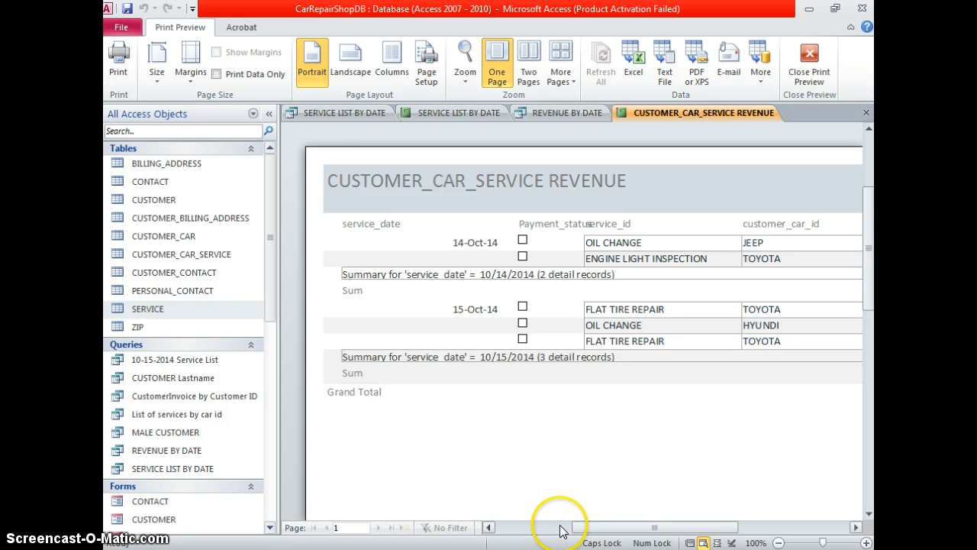
Collapse the Navigation Pane and switch the report to Layout View
{"action": "left_click_drag", "start_coordinate": [582, 527], "coordinate": [607, 528]}
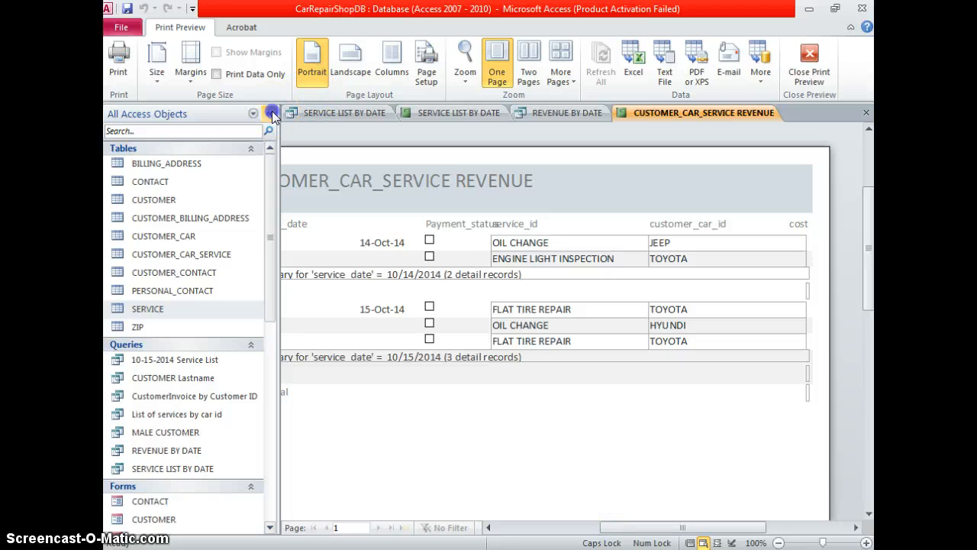
{"action": "left_click", "coordinate": [269, 113]}
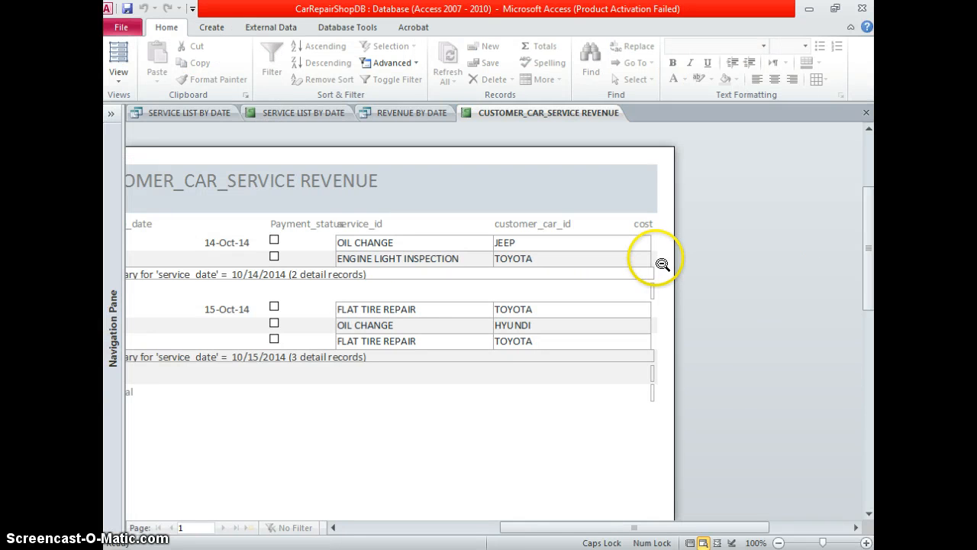
{"action": "left_click", "coordinate": [118, 69]}
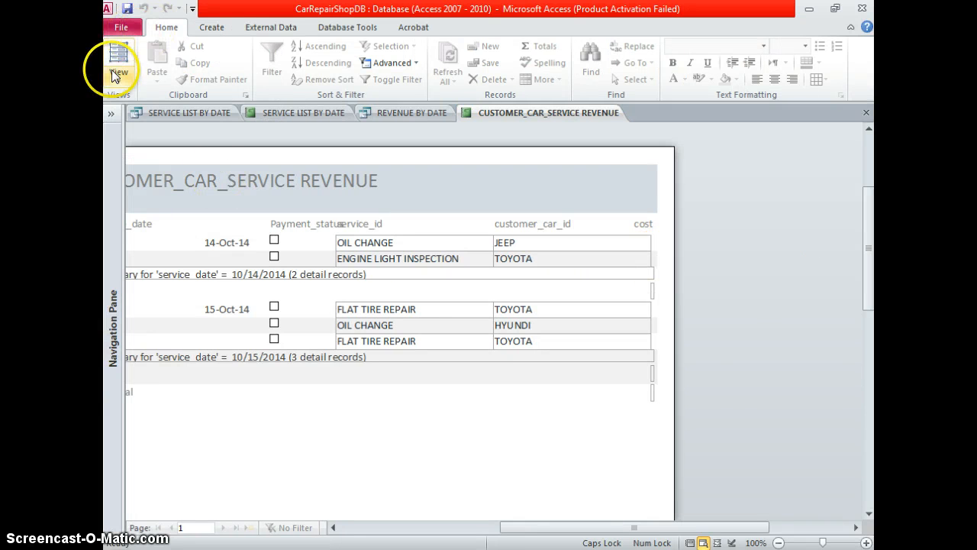
{"action": "left_click", "coordinate": [135, 173]}
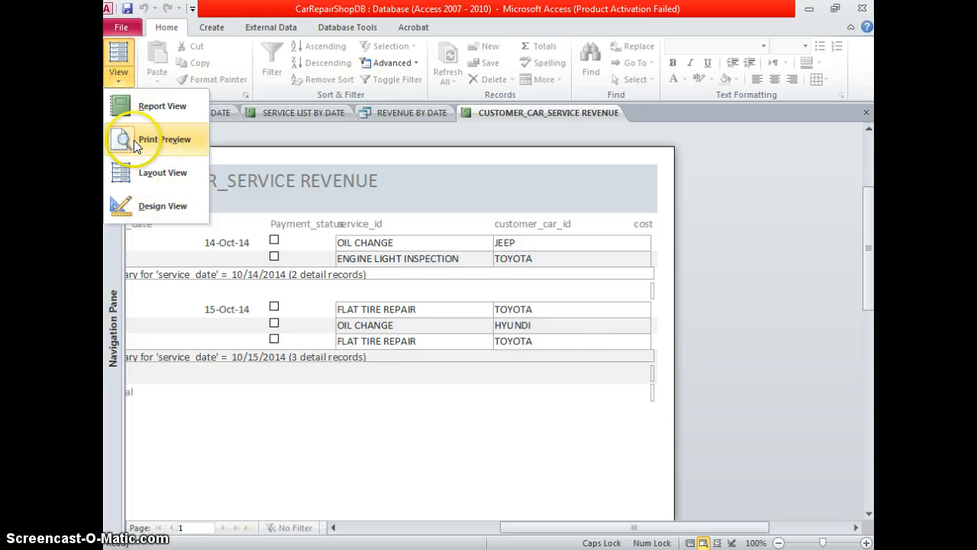
{"action": "left_click", "coordinate": [137, 162]}
Inspect the title header, cost column, detail rows, page footer, Grand Total and per-date summary rows
{"action": "left_click", "coordinate": [720, 158]}
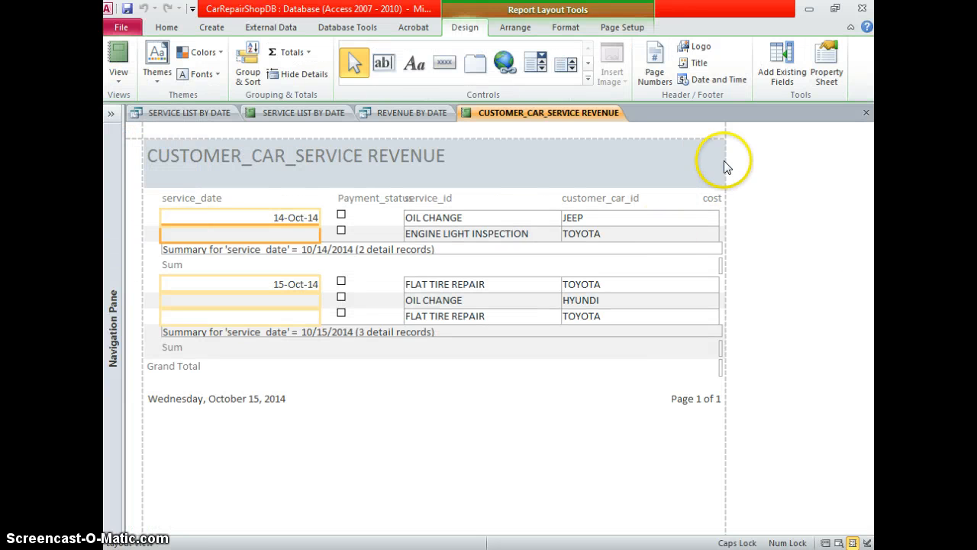
{"action": "left_click", "coordinate": [717, 211]}
{"action": "left_click", "coordinate": [295, 217]}
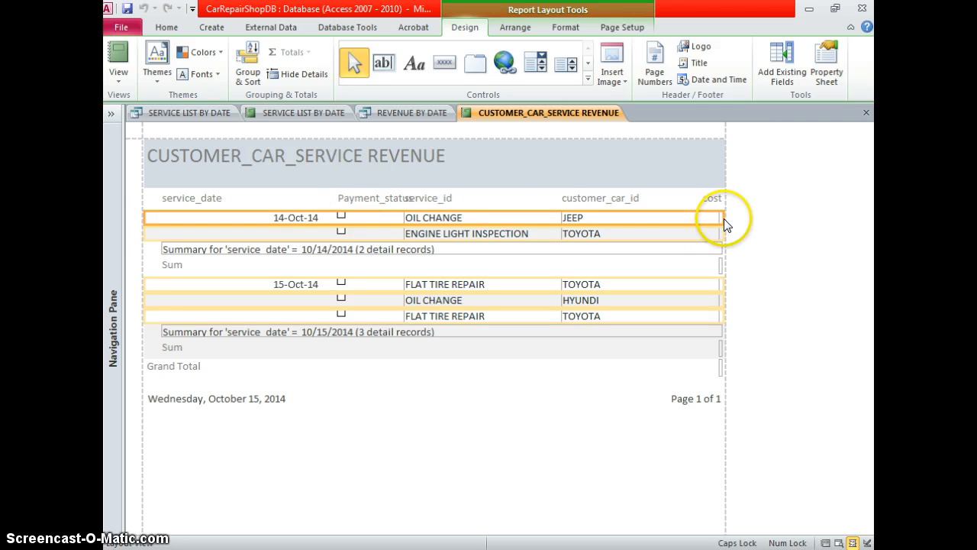
{"action": "left_click", "coordinate": [725, 385]}
{"action": "left_click", "coordinate": [724, 368]}
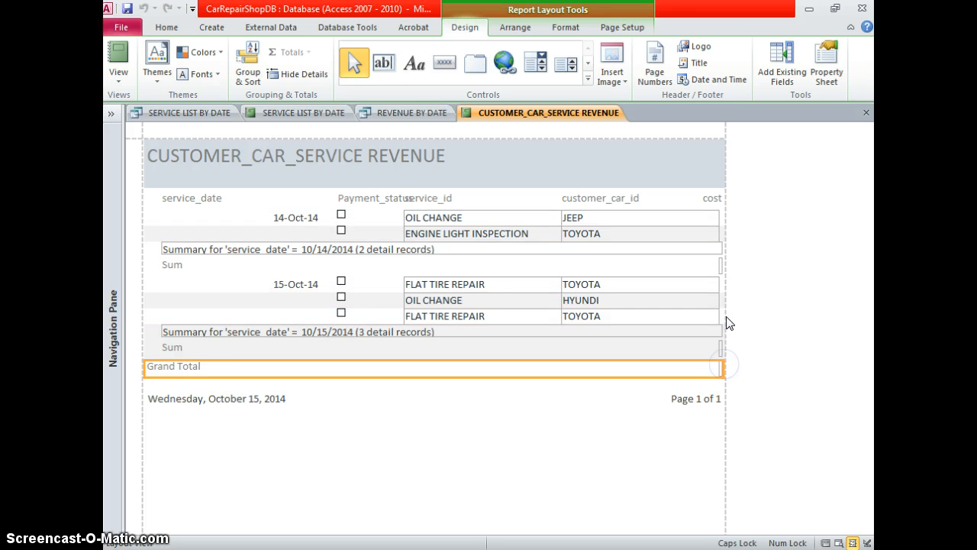
{"action": "left_click", "coordinate": [233, 332]}
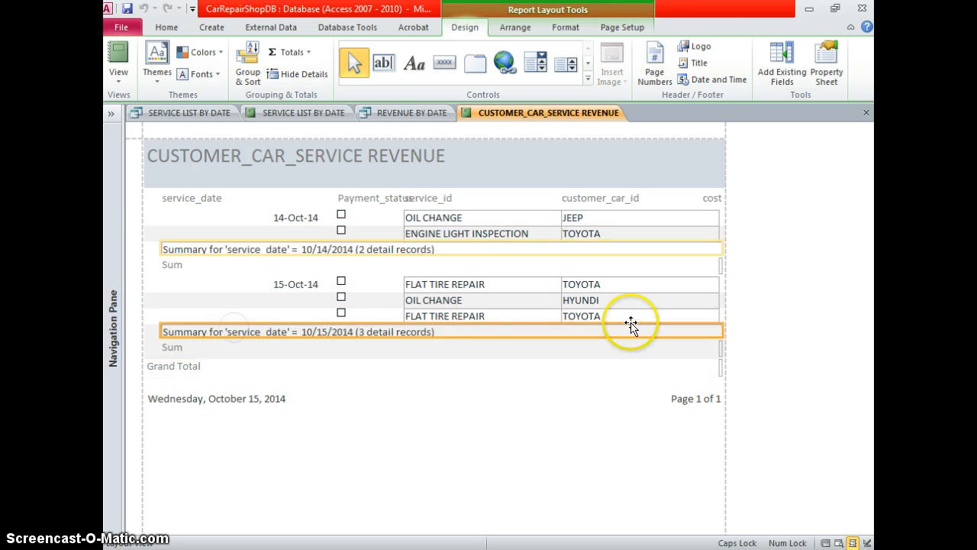